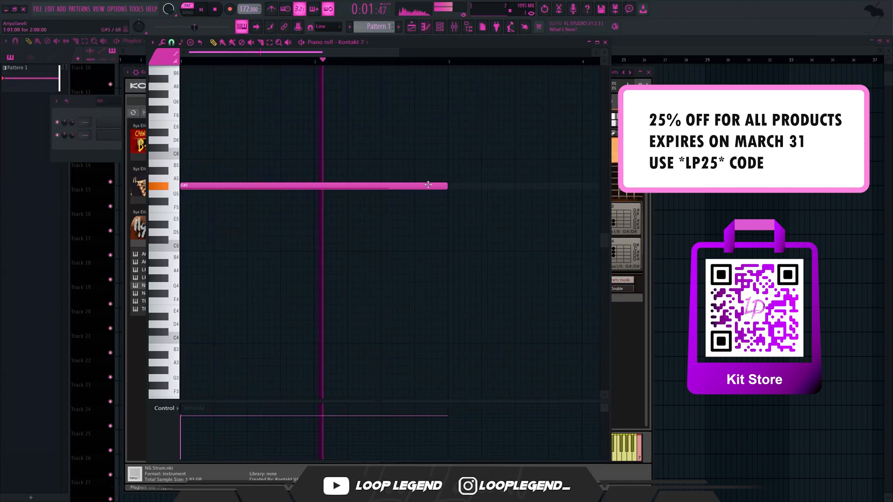
{"action": "scroll", "coordinate": [424, 187], "scroll_direction": "down", "scroll_amount": 1}
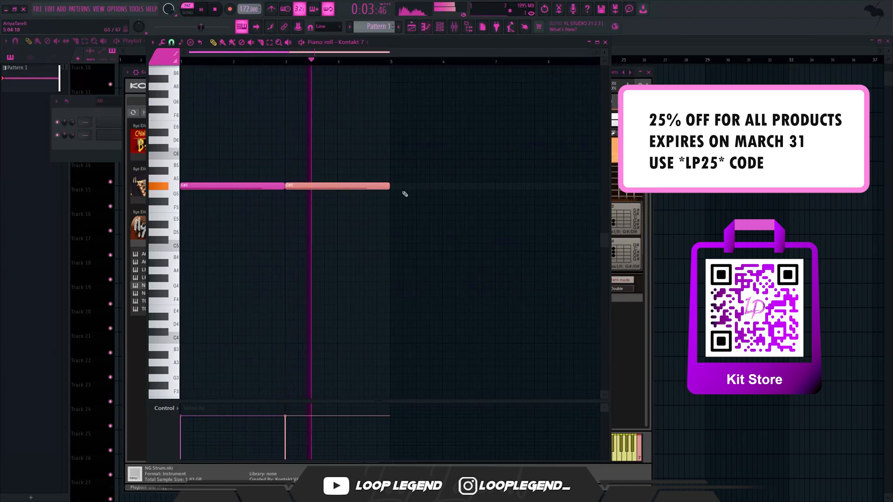
- Duplicate the sustained G#5 notes in the Kontakt 7 piano roll to lengthen the part, and stop playback
{"action": "key", "text": "ctrl+d"}
{"action": "key", "text": "ctrl+b"}
{"action": "key", "text": "space"}
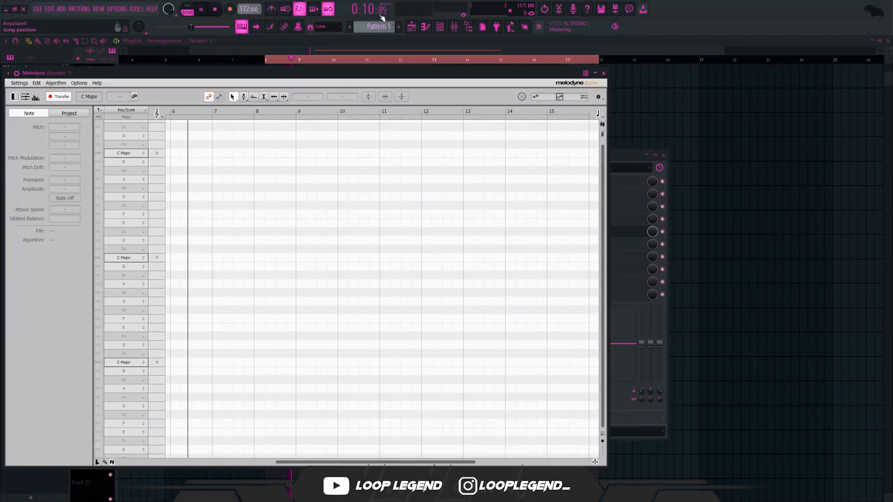
- Load the Legendary Bass preset in the GMS synthesizer
{"action": "left_click", "coordinate": [427, 27]}
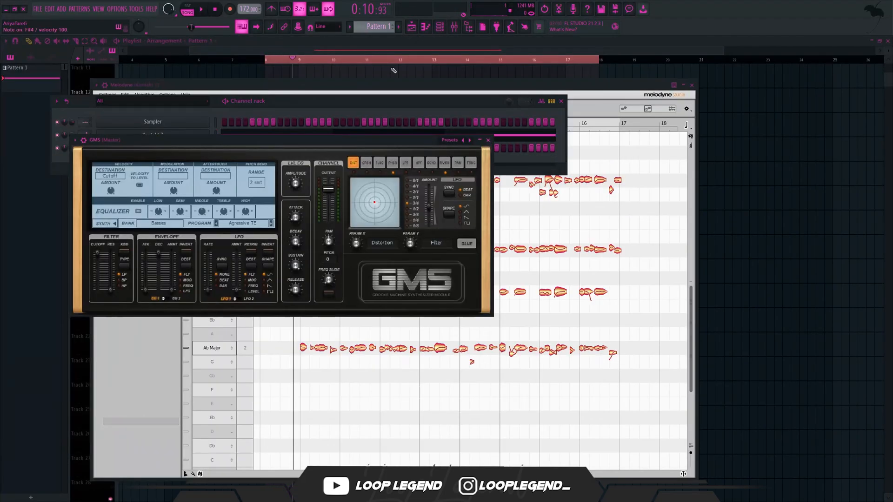
{"action": "left_click", "coordinate": [450, 141]}
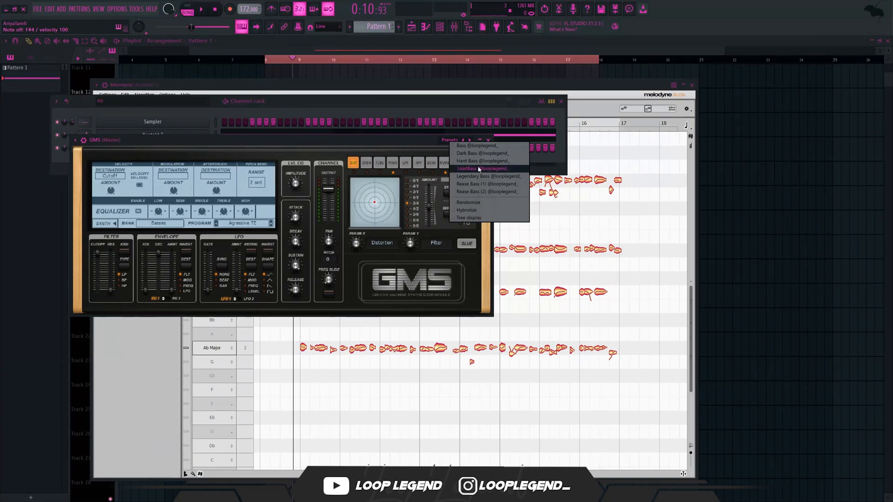
{"action": "left_click", "coordinate": [470, 176]}
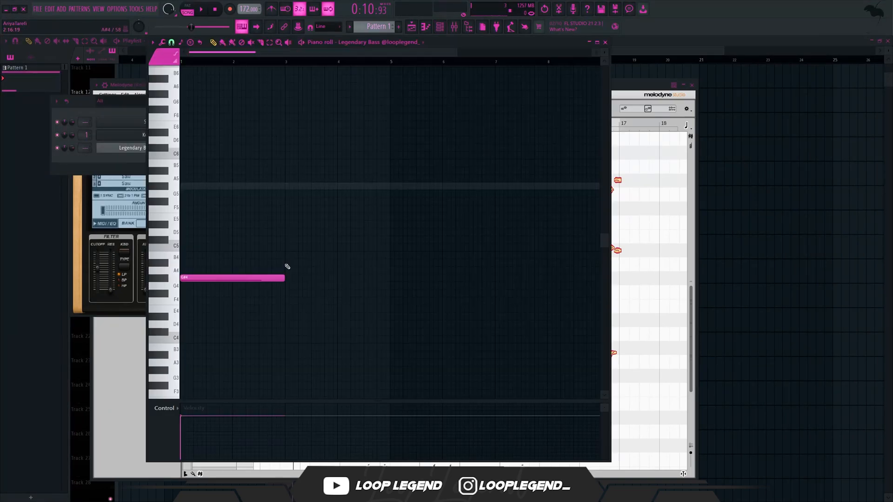
- Build a descending bass line of two-bar notes by duplicating the G#4 note and lowering the copies to F#4, E4 and D#4
{"action": "key", "text": "ctrl+b"}
{"action": "key", "text": "shift+Down"}
{"action": "key", "text": "shift+Down"}
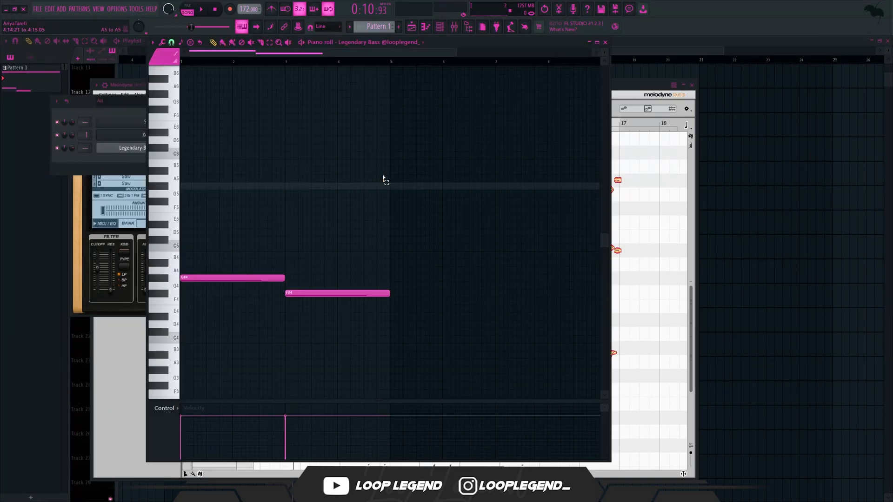
{"action": "key", "text": "ctrl+b"}
{"action": "scroll", "coordinate": [295, 187], "scroll_direction": "down", "scroll_amount": 3, "text": "ctrl"}
{"action": "key", "text": "shift+Down"}
{"action": "key", "text": "shift+Down"}
{"action": "key", "text": "shift+Down"}
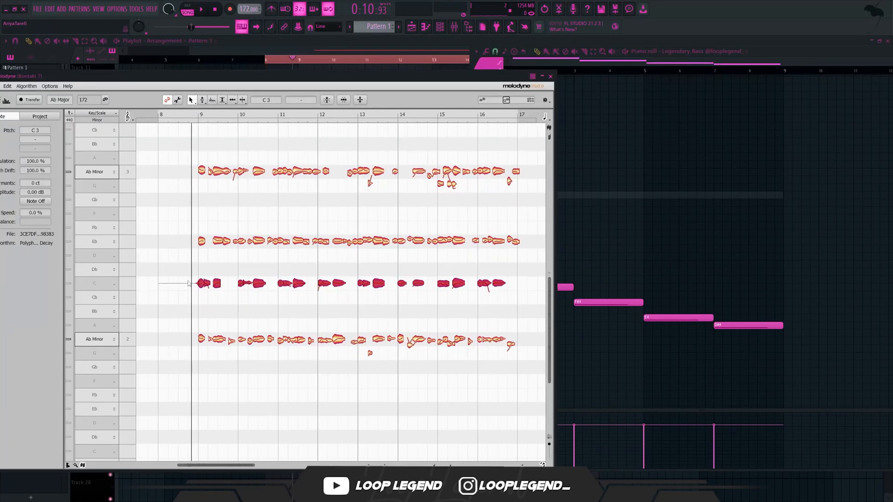
- Lower the C 3 notes in Melodyne to Cb, and raise those around bars 11 to 12 and 15 to 16 to Db 3
{"action": "left_click_drag", "start_coordinate": [218, 283], "coordinate": [216, 294]}
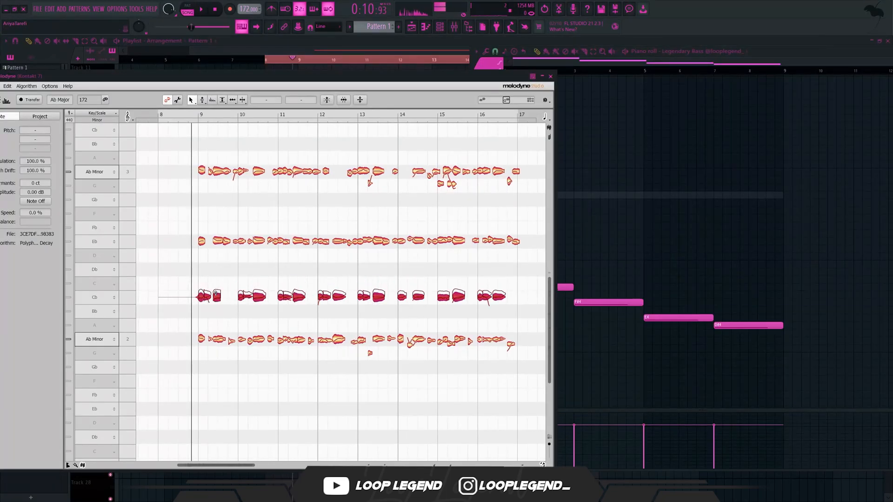
{"action": "key", "text": "space"}
{"action": "left_click_drag", "start_coordinate": [273, 282], "coordinate": [301, 265]}
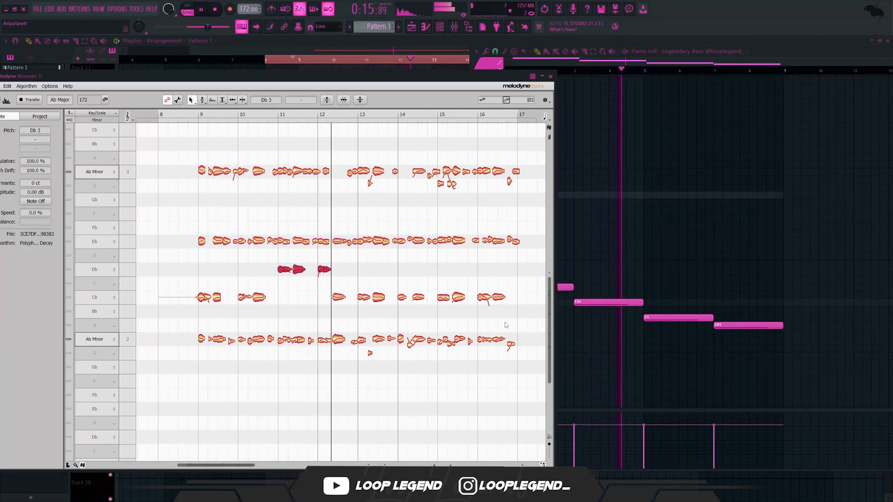
{"action": "left_click_drag", "start_coordinate": [511, 325], "coordinate": [439, 290]}
{"action": "mouse_move", "coordinate": [492, 299]}
{"action": "left_mouse_down"}
{"action": "mouse_move", "coordinate": [494, 280]}
{"action": "mouse_move", "coordinate": [498, 294]}
{"action": "left_mouse_up"}
{"action": "left_click", "coordinate": [494, 280]}
{"action": "key", "text": "space"}
- Lower the C 4 notes in Melodyne to Cb, and those in bars 11 to 12 and at the end of the phrase to Bb 3
{"action": "scroll", "coordinate": [499, 293], "scroll_direction": "up", "scroll_amount": 3}
{"action": "left_click_drag", "start_coordinate": [517, 155], "coordinate": [194, 226]}
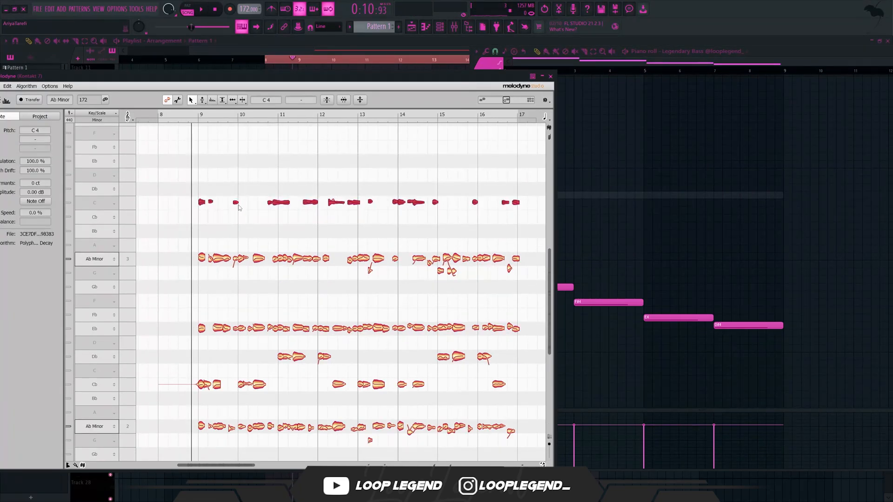
{"action": "left_click_drag", "start_coordinate": [237, 204], "coordinate": [237, 218]}
{"action": "key", "text": "space"}
{"action": "left_click_drag", "start_coordinate": [282, 184], "coordinate": [310, 230]}
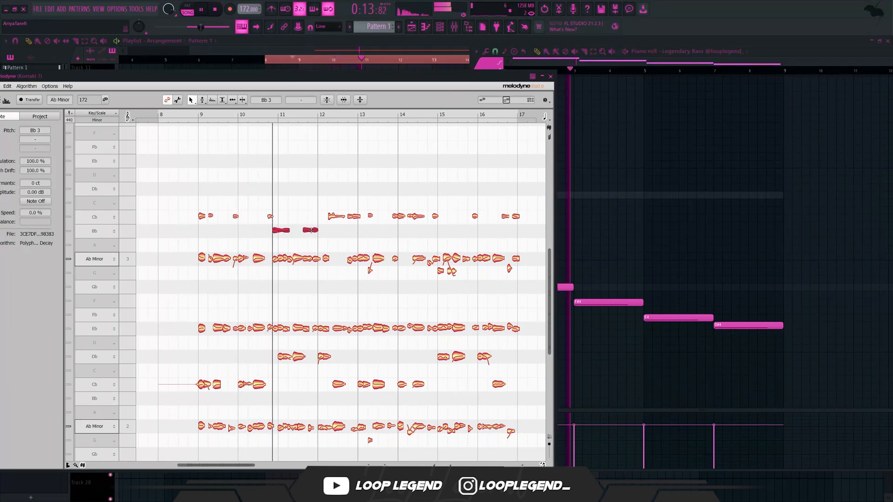
{"action": "left_click_drag", "start_coordinate": [519, 195], "coordinate": [433, 248]}
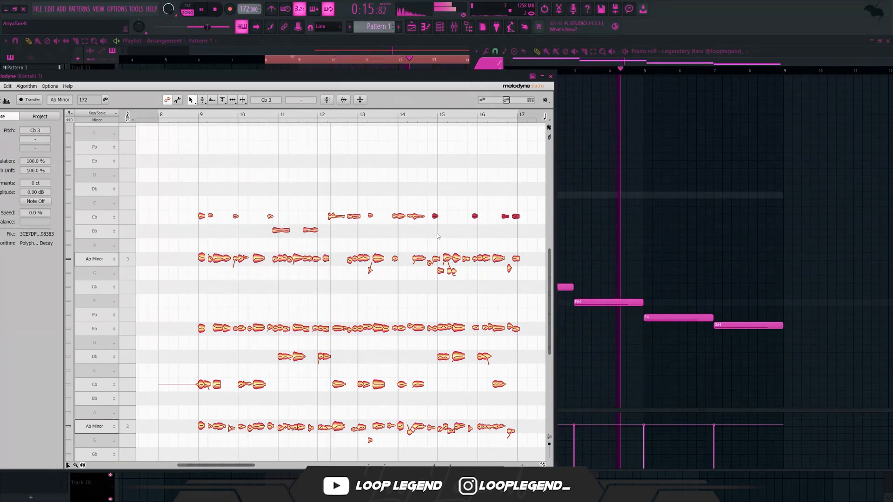
{"action": "left_click_drag", "start_coordinate": [516, 184], "coordinate": [434, 231]}
- Lower the Ab 2 notes to Gb 2 in bars 11 and 12, Fb 2 in bars 13 and 14, and Eb in bars 15 and 16
{"action": "scroll", "coordinate": [434, 231], "scroll_direction": "down", "scroll_amount": 3}
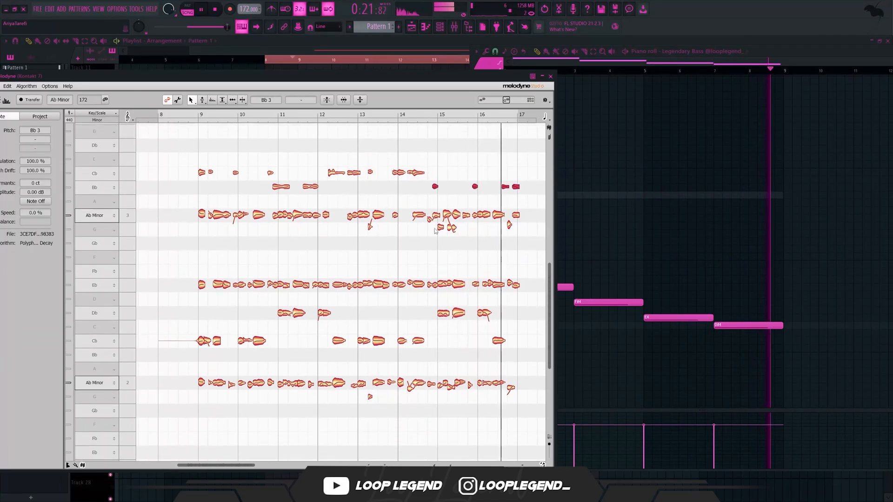
{"action": "left_click_drag", "start_coordinate": [322, 294], "coordinate": [375, 357]}
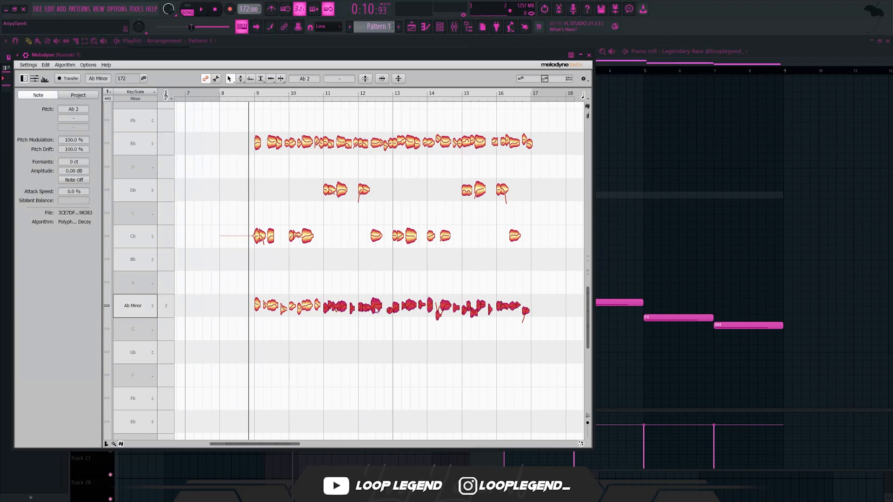
{"action": "left_click_drag", "start_coordinate": [559, 319], "coordinate": [396, 423]}
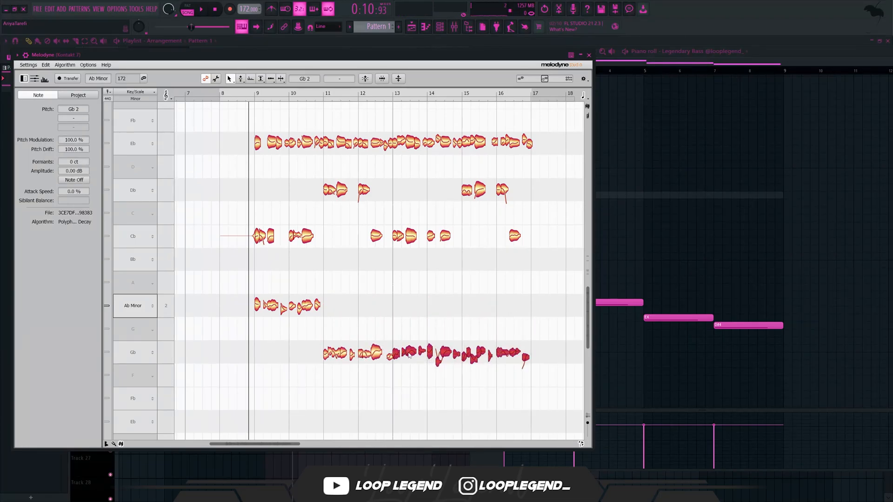
{"action": "left_click_drag", "start_coordinate": [412, 356], "coordinate": [384, 406]}
{"action": "left_click_drag", "start_coordinate": [364, 352], "coordinate": [441, 362]}
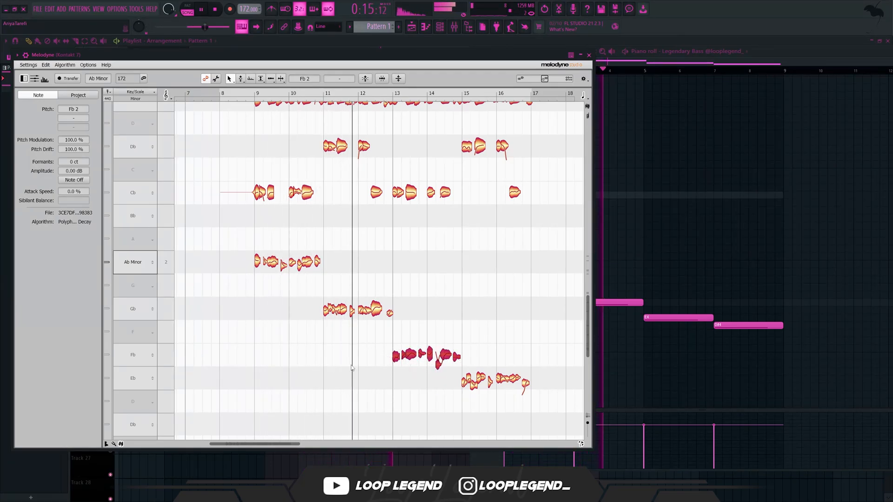
{"action": "scroll", "coordinate": [372, 367], "scroll_direction": "up", "scroll_amount": 1}
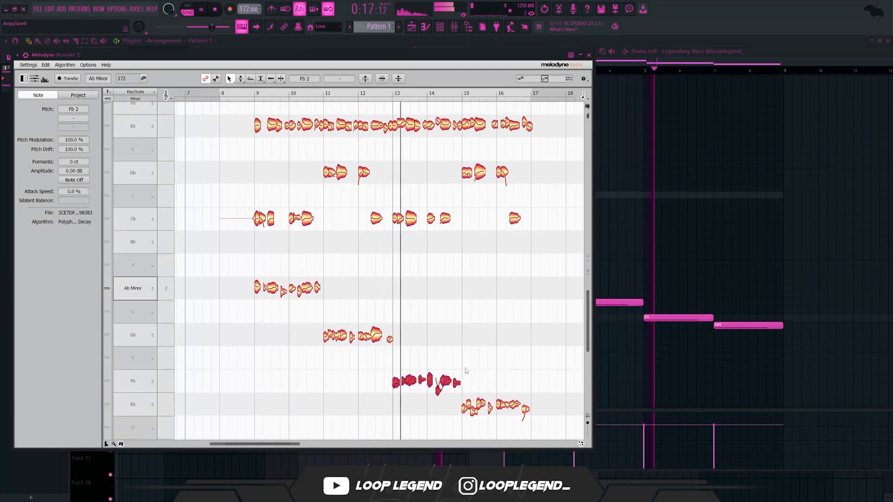
{"action": "scroll", "coordinate": [411, 358], "scroll_direction": "down", "scroll_amount": 1}
{"action": "left_click_drag", "start_coordinate": [443, 384], "coordinate": [430, 404]}
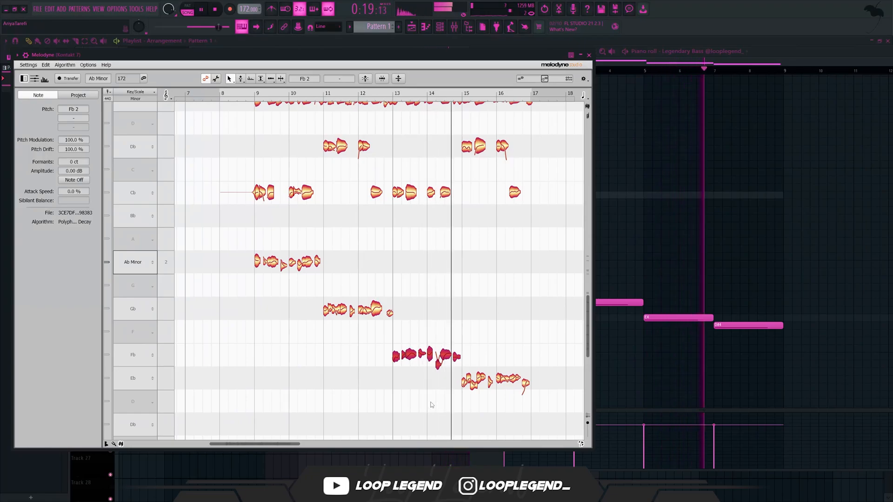
{"action": "scroll", "coordinate": [452, 416], "scroll_direction": "down", "scroll_amount": 2}
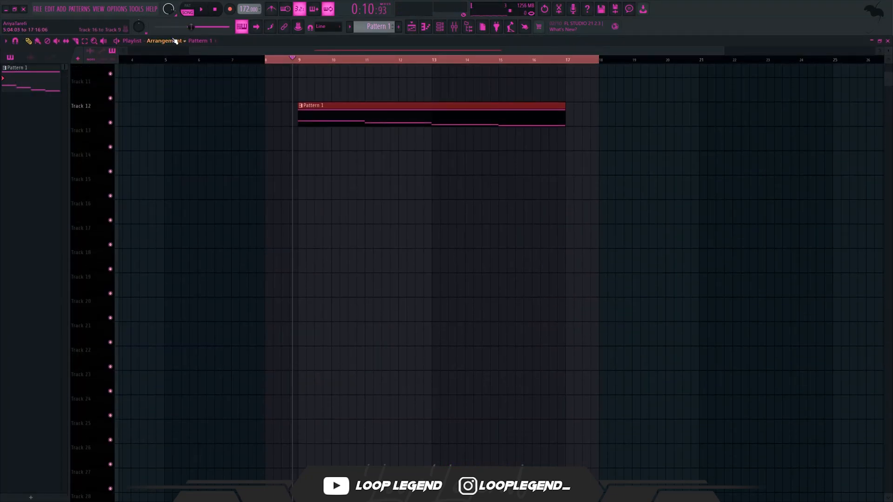
- Consolidate the Pattern 1 clip to audio and apply the Electric Guitar #2 mixer preset to insert 3
{"action": "key", "text": "ctrl+alt+c"}
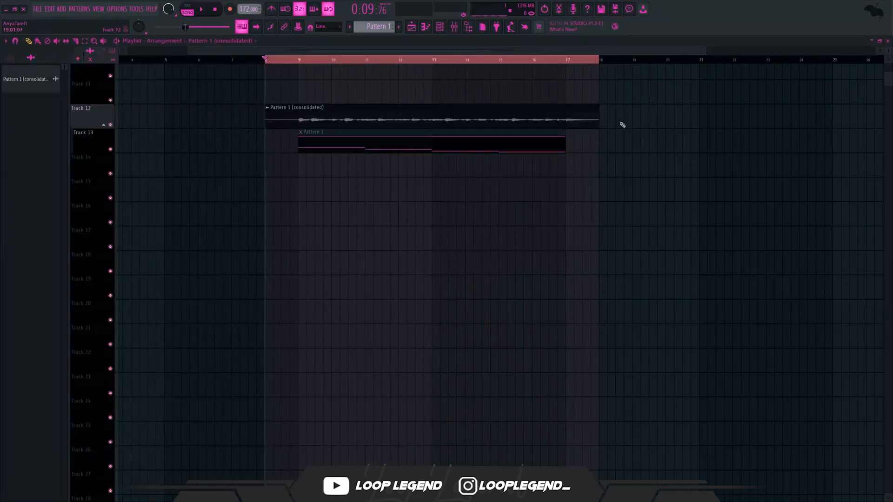
{"action": "double_click", "coordinate": [397, 109]}
{"action": "left_click", "coordinate": [309, 175]}
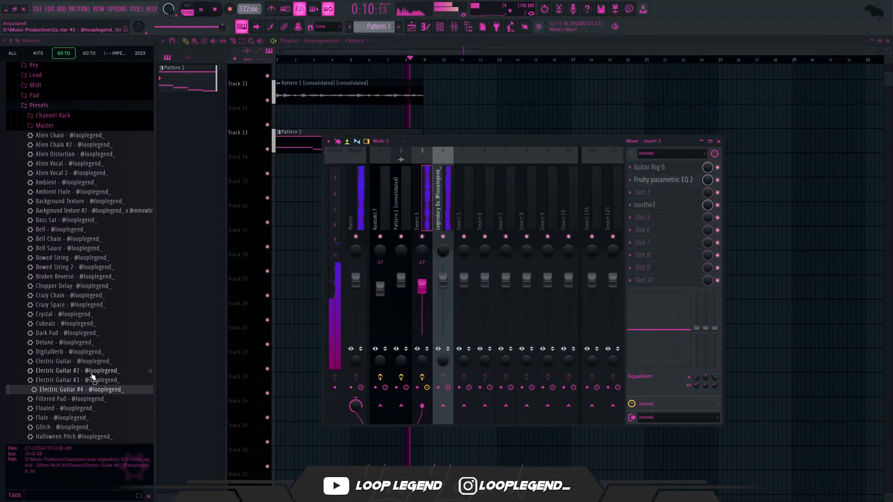
{"action": "left_click_drag", "start_coordinate": [89, 371], "coordinate": [427, 251]}
{"action": "left_click_drag", "start_coordinate": [400, 221], "coordinate": [421, 223]}
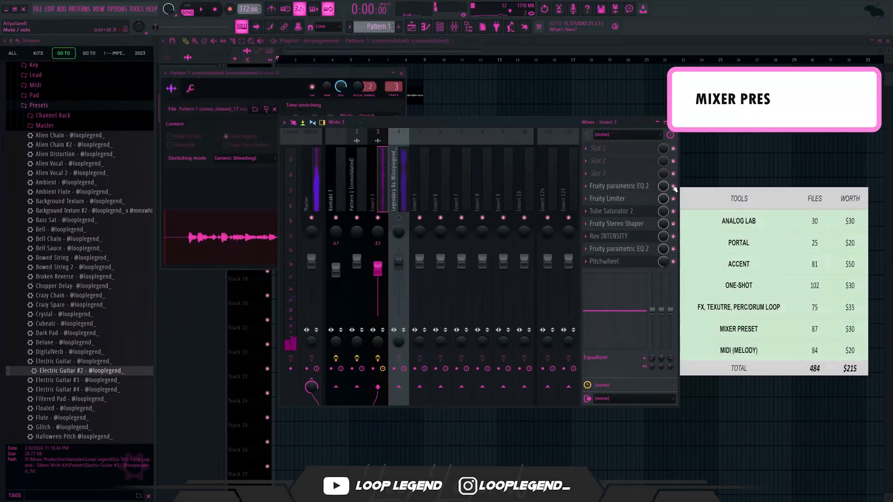
- Audition the first Fruity parametric EQ 2 alone on insert 3, and set the Fruity Limiter's compressor threshold to -24.0 dB
{"action": "left_click_drag", "start_coordinate": [443, 127], "coordinate": [482, 132]}
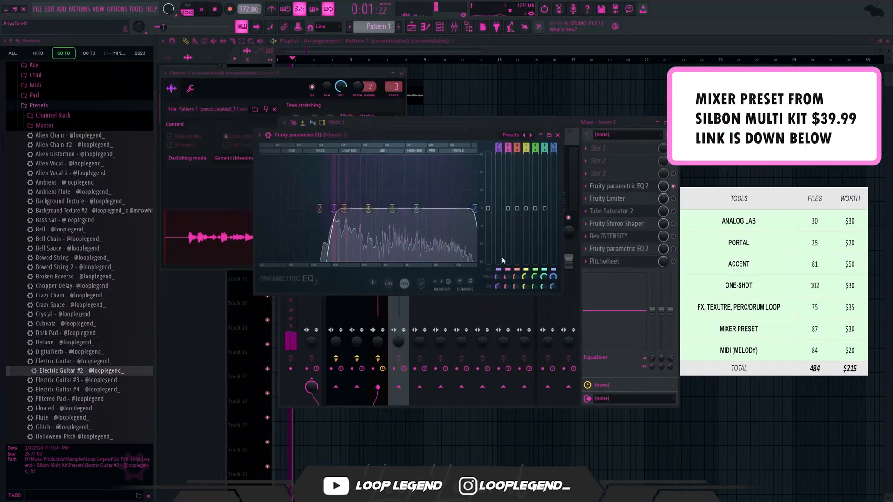
{"action": "left_click", "coordinate": [673, 187]}
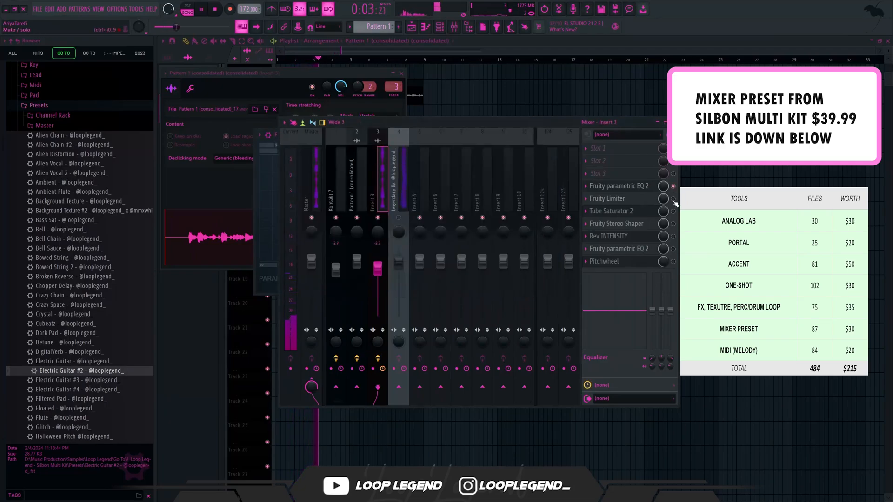
{"action": "left_click", "coordinate": [624, 201]}
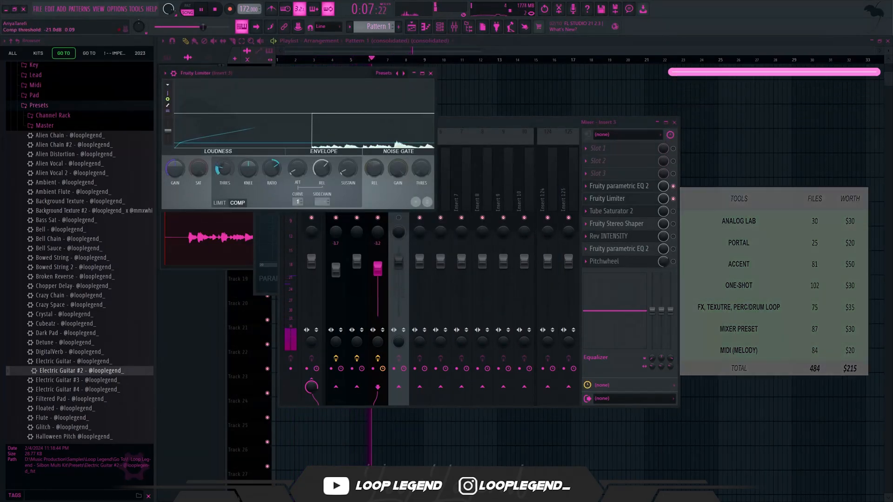
{"action": "left_click_drag", "start_coordinate": [224, 169], "coordinate": [224, 171]}
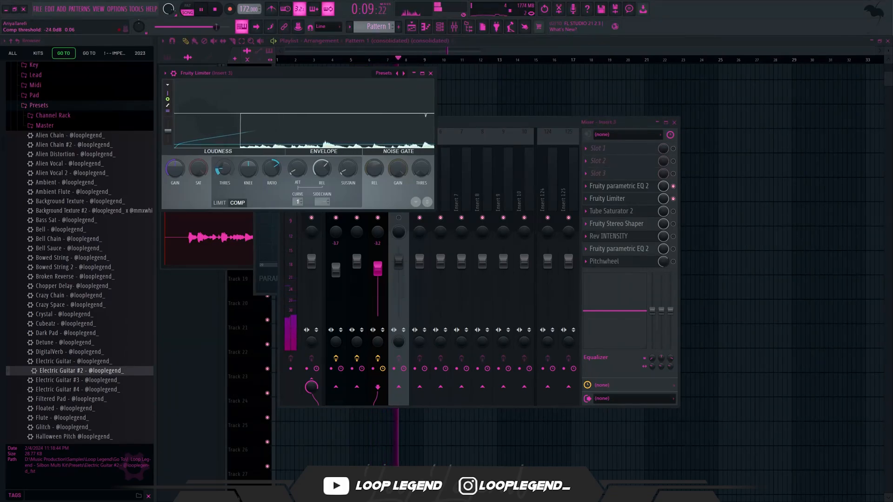
{"action": "left_click", "coordinate": [431, 73]}
- Re-enable and inspect Tube Saturator 2, Fruity Stereo Shaper, Rev INTENSITY and the second Fruity parametric EQ 2 one after another
{"action": "left_click", "coordinate": [658, 211]}
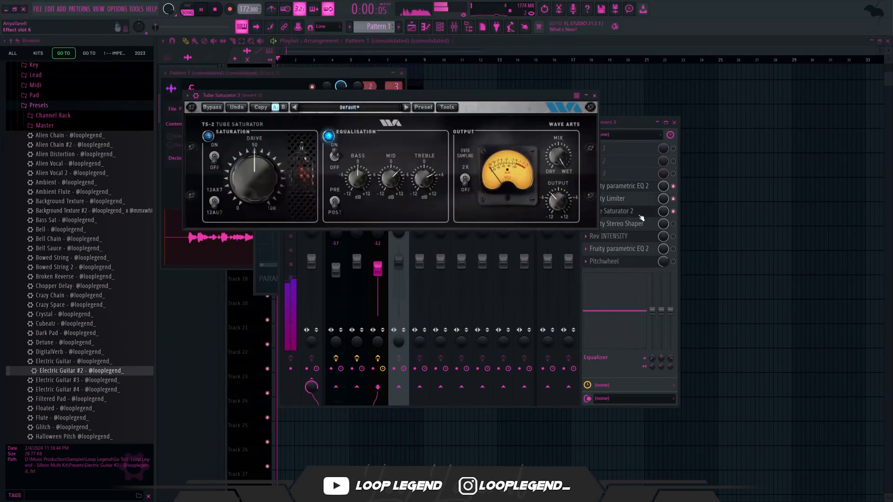
{"action": "left_click", "coordinate": [659, 213]}
{"action": "left_click", "coordinate": [651, 227]}
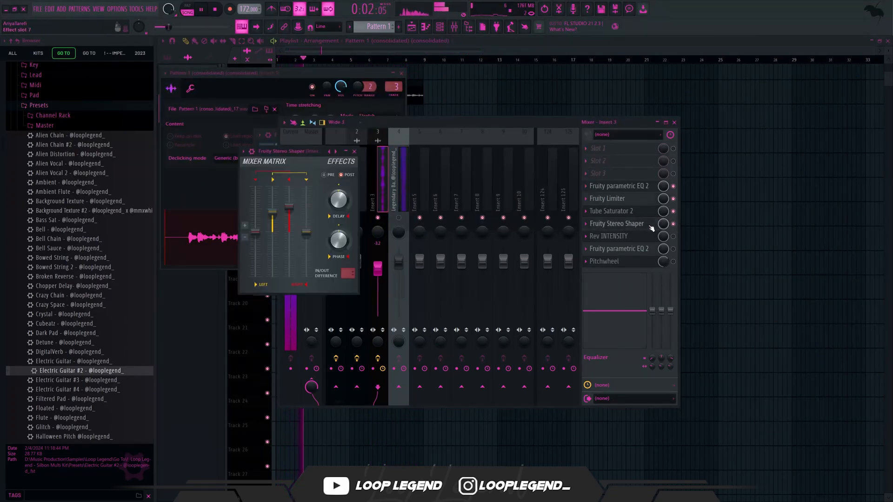
{"action": "key", "text": "Escape"}
{"action": "left_click", "coordinate": [638, 236]}
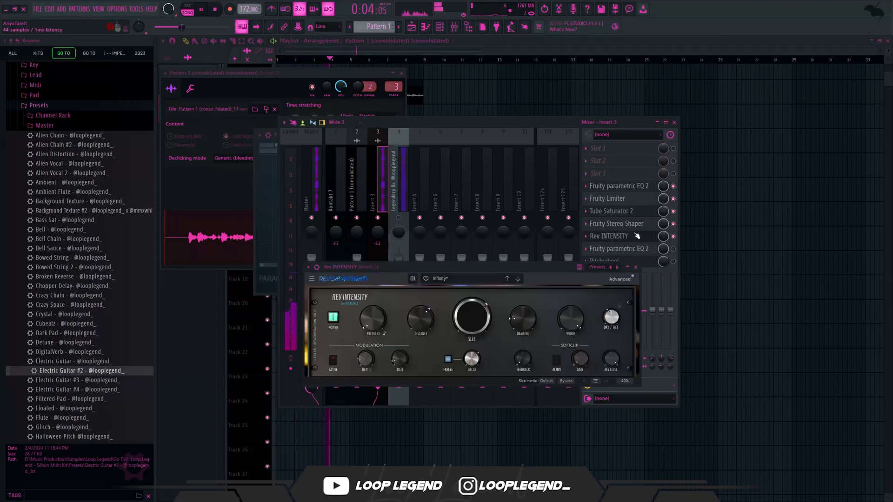
{"action": "key", "text": "Escape"}
{"action": "left_click", "coordinate": [635, 249]}
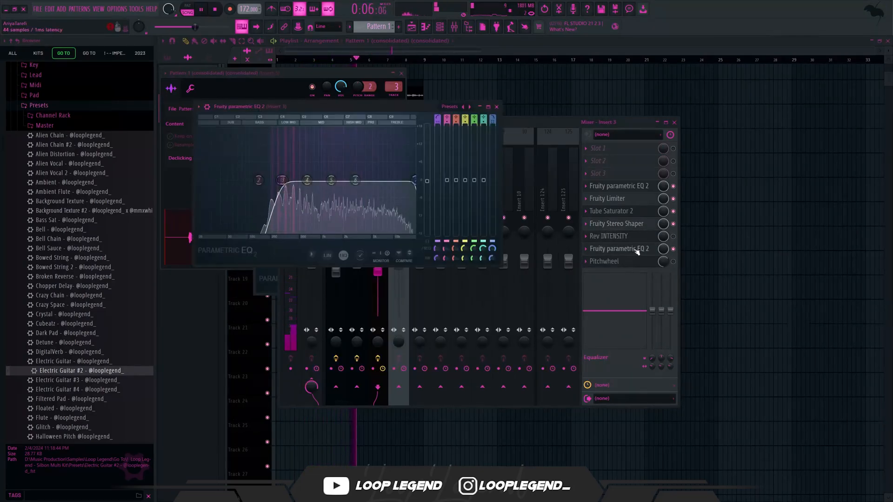
{"action": "key", "text": "Escape"}
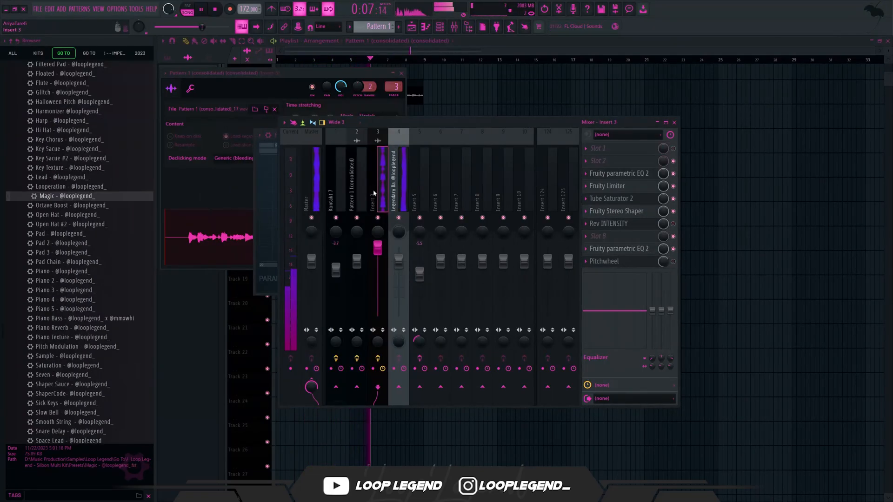
- Route mixer insert 3 to insert 5 only, and load the Floated mixer preset on insert 5
{"action": "right_click", "coordinate": [420, 387]}
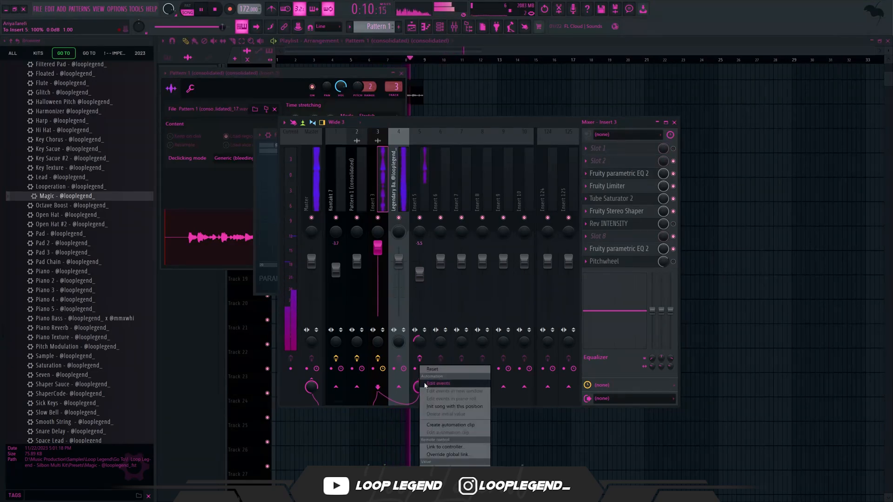
{"action": "left_click", "coordinate": [417, 382]}
{"action": "right_click", "coordinate": [420, 386]}
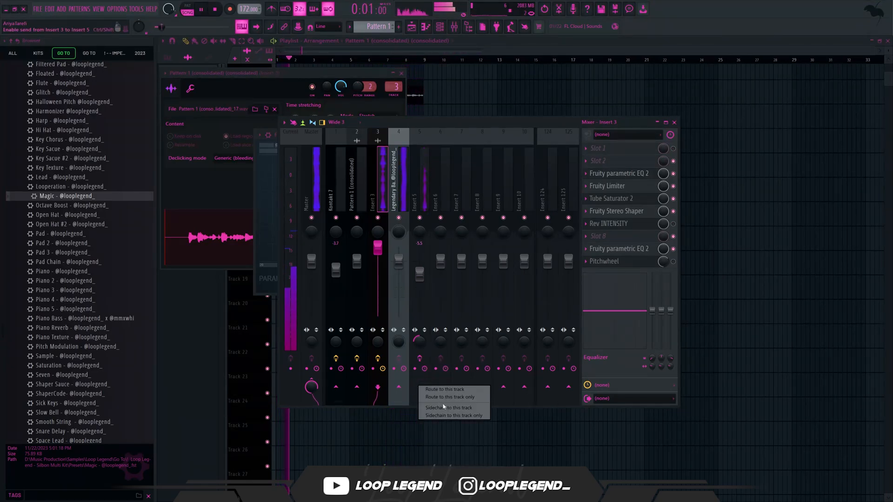
{"action": "left_click", "coordinate": [452, 397]}
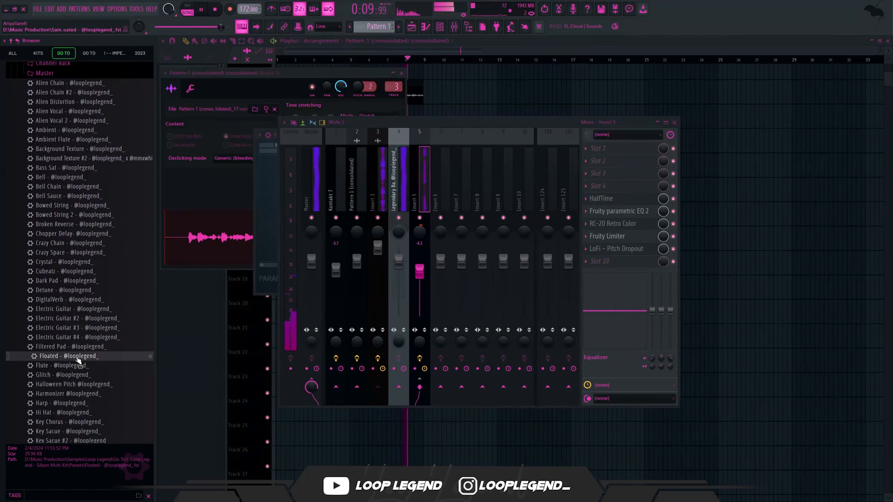
{"action": "left_click_drag", "start_coordinate": [78, 360], "coordinate": [413, 287]}
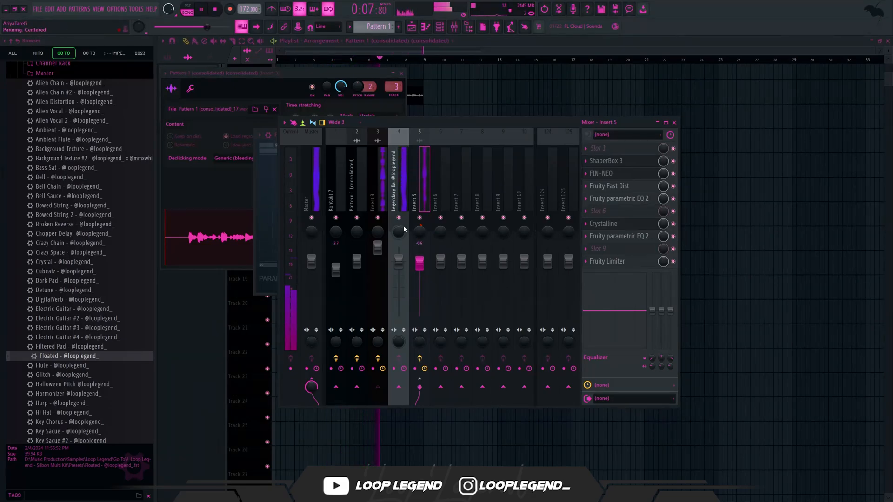
- Move the insert 5 track one position ahead of the Legendary Bass track and enter s1 as its name
{"action": "key", "text": "alt+Left"}
{"action": "key", "text": "F2"}
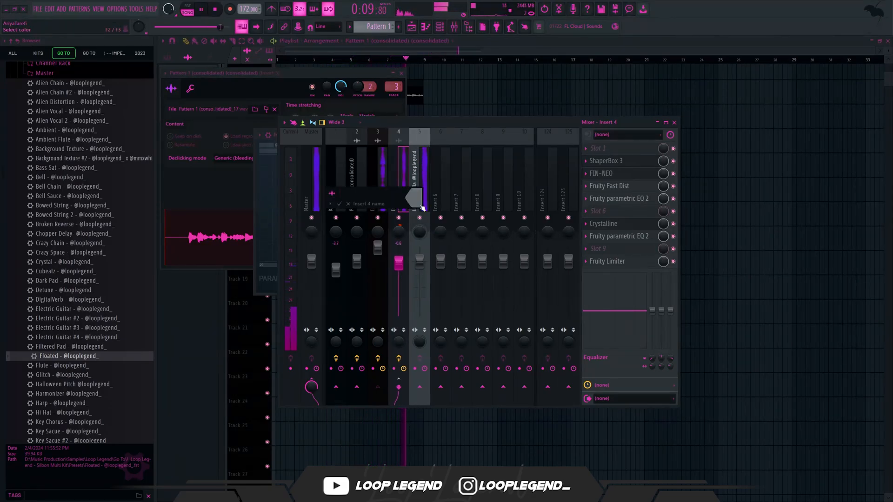
{"action": "type", "text": "s1"}
{"action": "key", "text": "Return"}
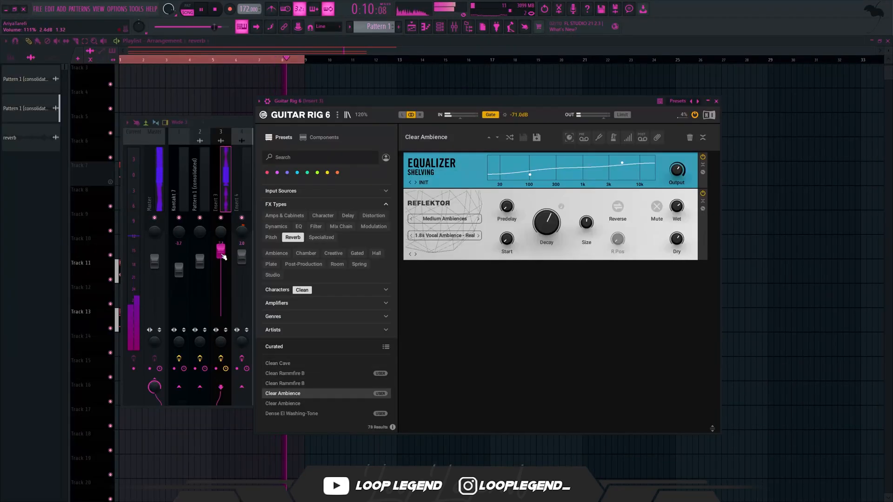
- Try the Dense El Washing-Tone and Hip Hop Needs An 808 presets in Guitar Rig 6 on insert 3, and load Orbiting Berlin
{"action": "left_click", "coordinate": [292, 413]}
{"action": "scroll", "coordinate": [310, 396], "scroll_direction": "down", "scroll_amount": 5}
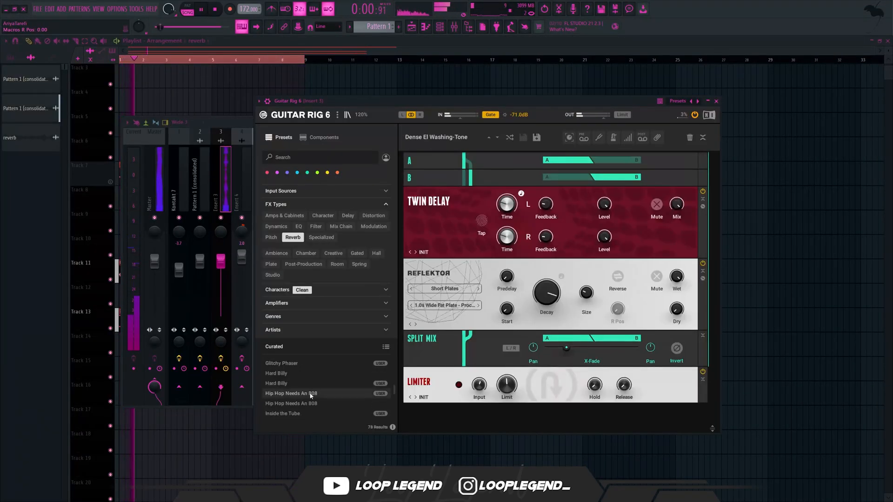
{"action": "left_click", "coordinate": [311, 393]}
{"action": "scroll", "coordinate": [311, 396], "scroll_direction": "down", "scroll_amount": 3}
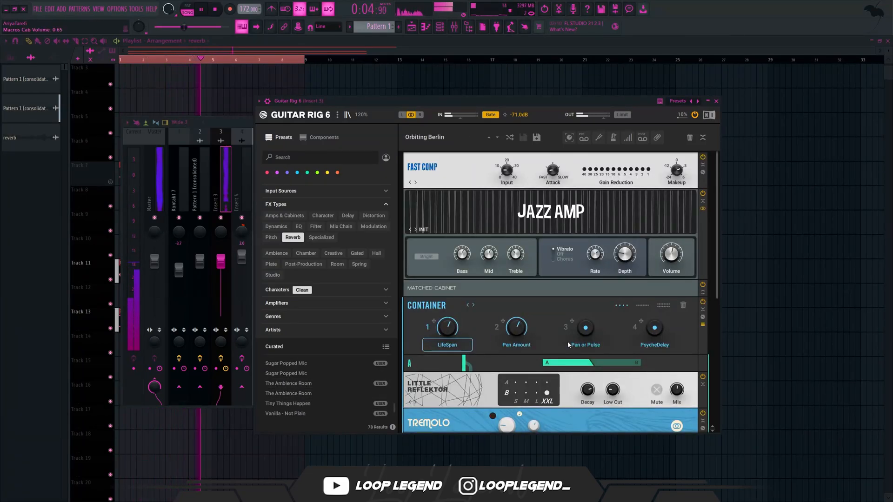
{"action": "scroll", "coordinate": [554, 335], "scroll_direction": "down", "scroll_amount": 4}
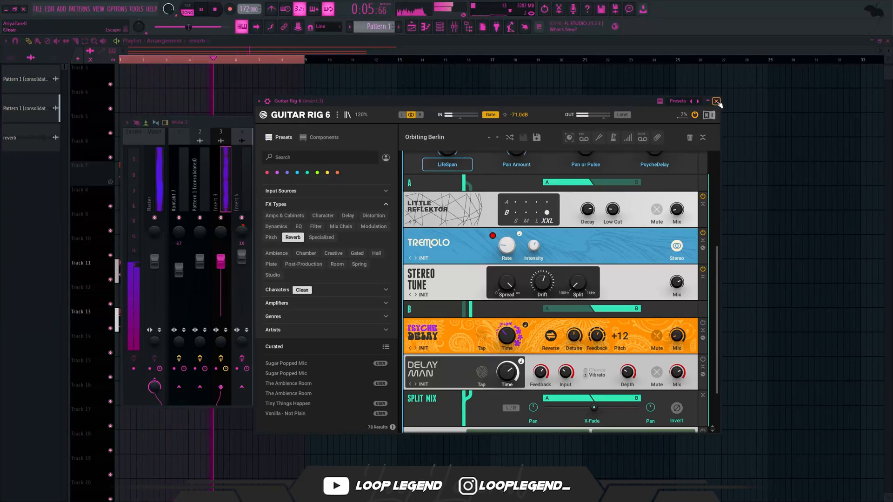
{"action": "left_click", "coordinate": [717, 101]}
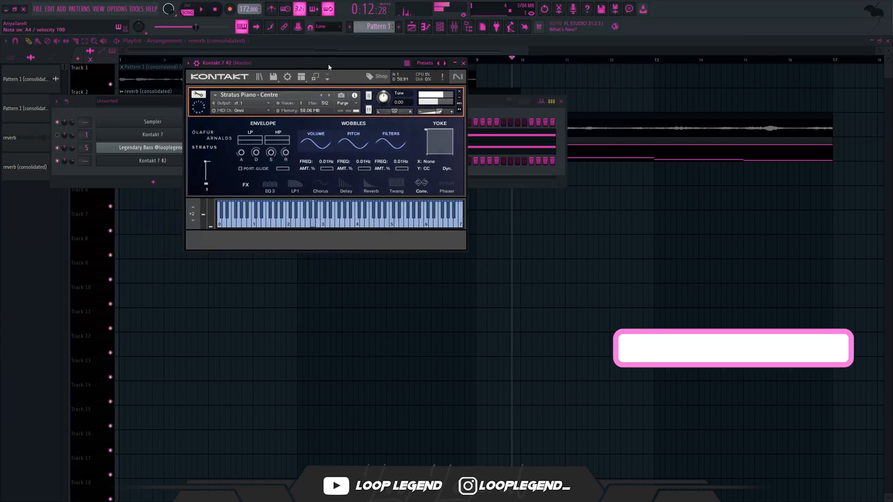
- Place two-bar G#4 and A#5 notes at the start of the Kontakt 7 #2 piano roll
{"action": "left_click_drag", "start_coordinate": [328, 103], "coordinate": [739, 127]}
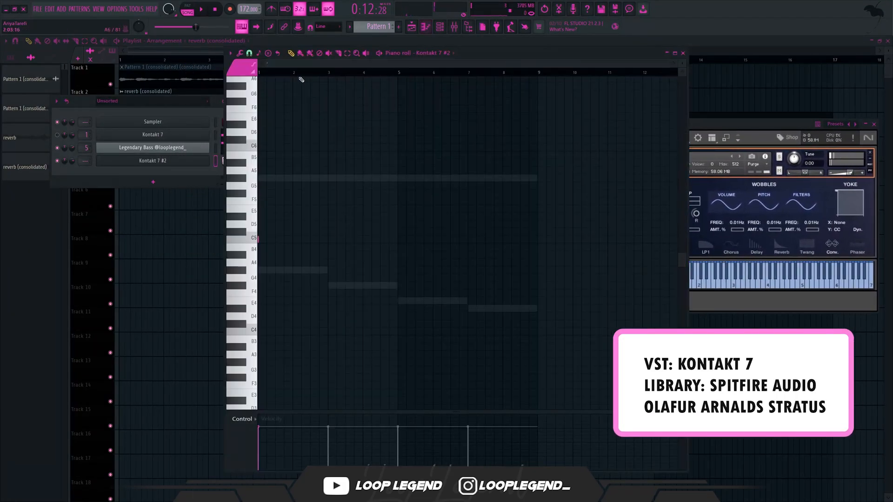
{"action": "left_click", "coordinate": [263, 271]}
{"action": "left_click_drag", "start_coordinate": [289, 239], "coordinate": [265, 259]}
{"action": "key", "text": "ctrl+Up"}
{"action": "key", "text": "space"}
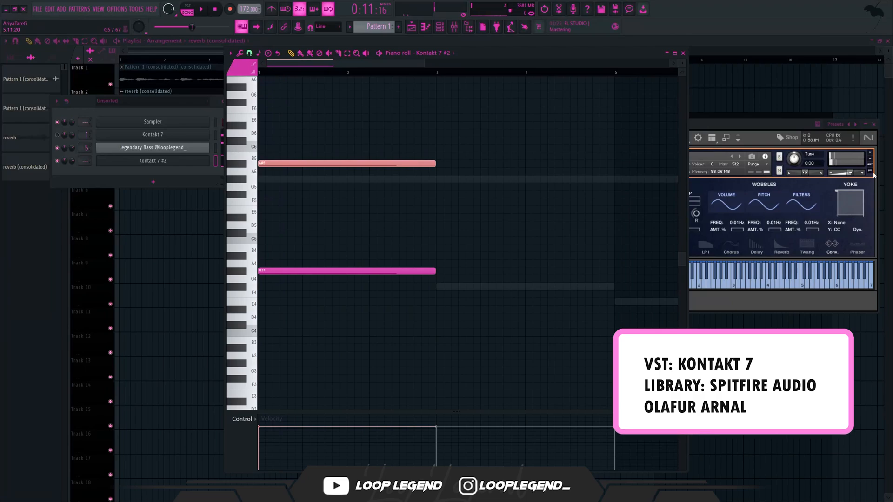
- Add a G#5 note and a B5 note starting in the first bar of the Kontakt 7 #2 pattern
{"action": "left_click", "coordinate": [312, 179]}
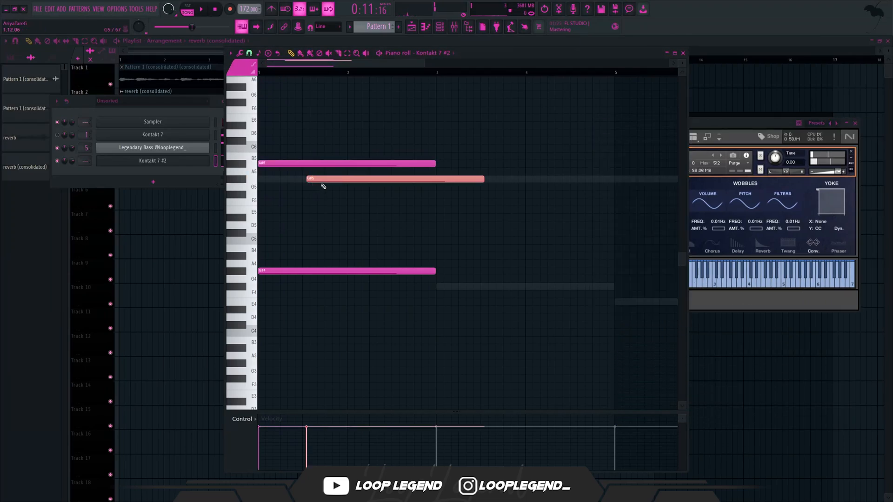
{"action": "left_click", "coordinate": [309, 180]}
{"action": "key", "text": "shift+Up"}
{"action": "key", "text": "shift+Up"}
{"action": "key", "text": "shift+Up"}
- Set the piano roll snap to 1/2 beat and shorten the B5 note to half a bar
{"action": "left_click", "coordinate": [249, 53]}
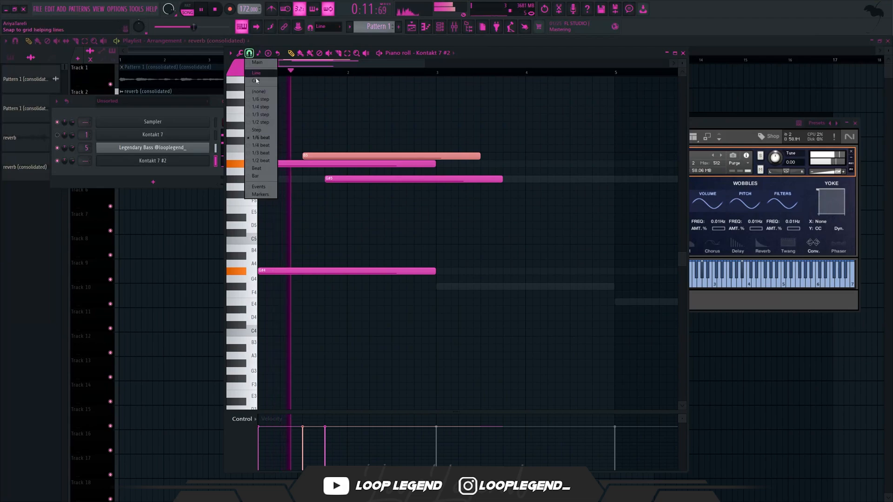
{"action": "left_click", "coordinate": [261, 161]}
{"action": "key", "text": "space"}
{"action": "key", "text": "space"}
{"action": "left_click_drag", "start_coordinate": [480, 157], "coordinate": [348, 158]}
- Try a half-bar G5 note at the end of bar 2, and delete both it and the long G#5 note
{"action": "left_click", "coordinate": [398, 187]}
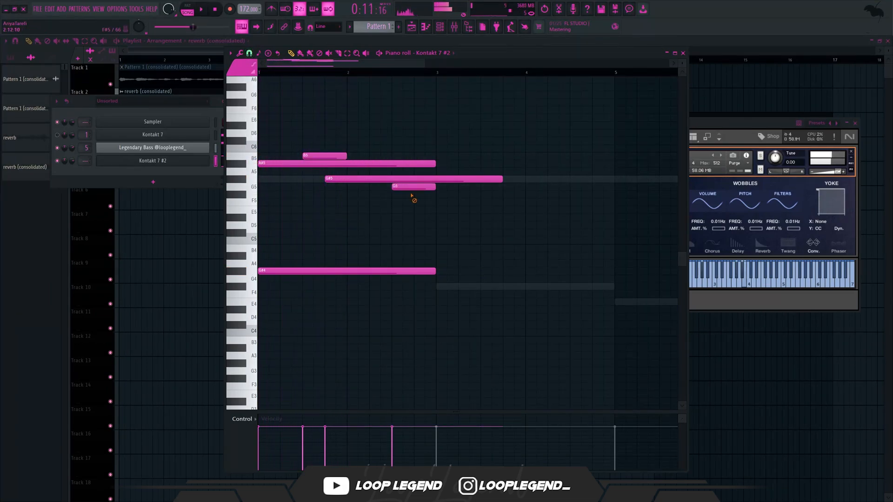
{"action": "right_click", "coordinate": [398, 180]}
{"action": "right_click", "coordinate": [405, 187]}
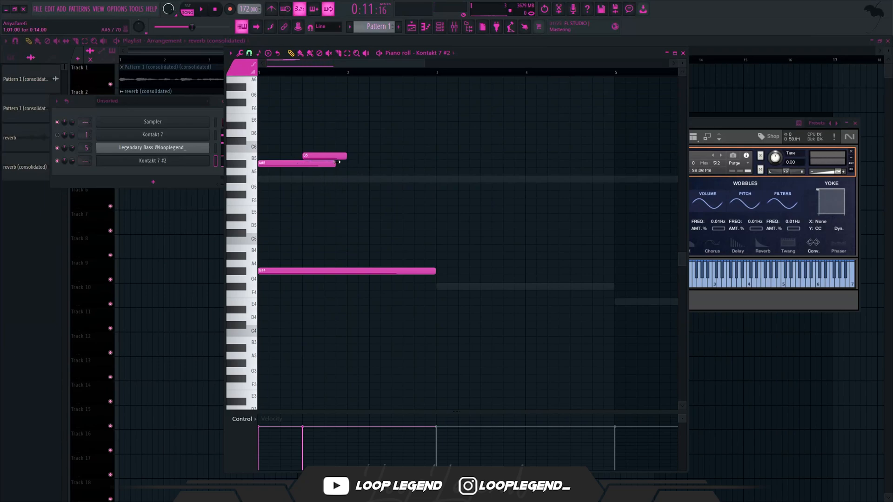
- Duplicate the A#5 and B5 notes of bar 1 into bar 2, and lower the copied A#5 to G#5
{"action": "key", "text": "ctrl+b"}
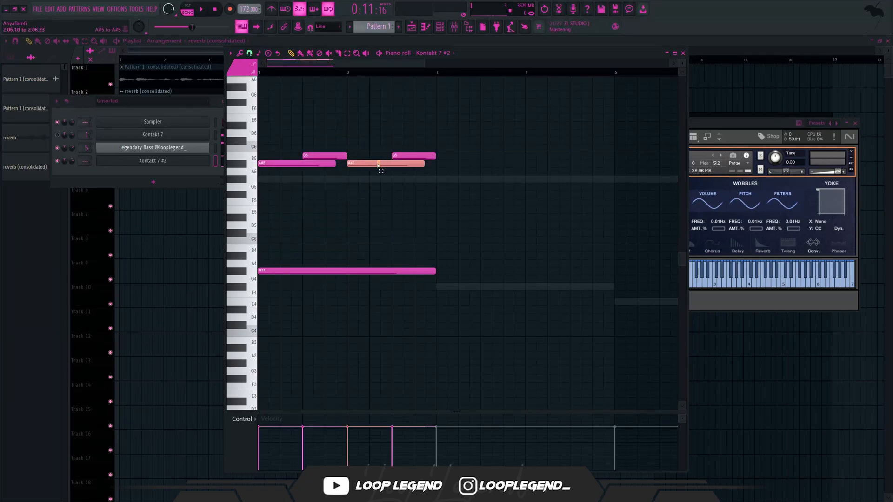
{"action": "key", "text": "space"}
{"action": "key", "text": "shift+Down"}
{"action": "key", "text": "shift+Down"}
{"action": "left_click", "coordinate": [377, 217], "text": "ctrl"}
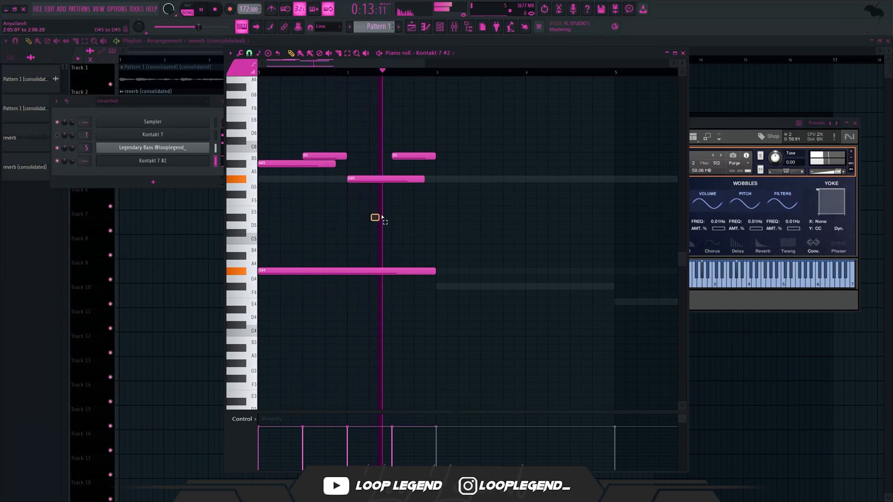
- Add an A#5 note at the end of bar 2 and shorten it to one beat
{"action": "left_click", "coordinate": [419, 163]}
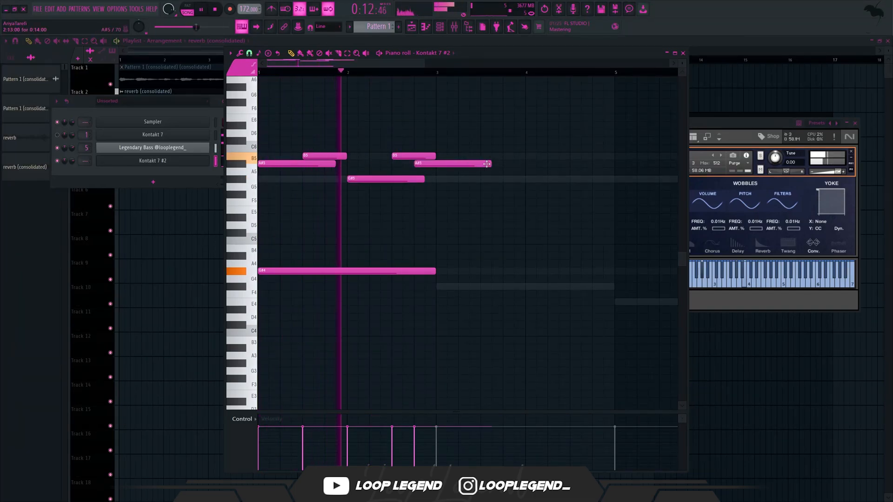
{"action": "left_click_drag", "start_coordinate": [491, 164], "coordinate": [321, 229]}
{"action": "left_click_drag", "start_coordinate": [388, 232], "coordinate": [592, 243]}
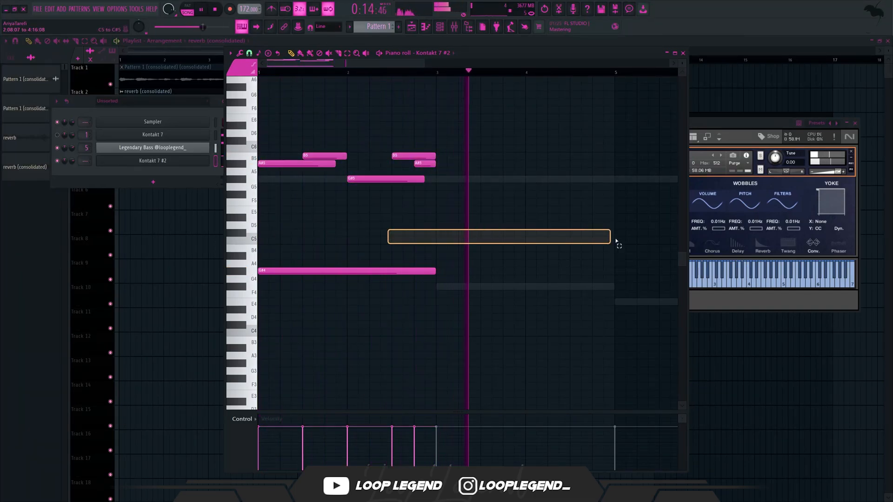
- Add a two-bar C#5 note from the start of bar 1, audition it on D#5, and raise it to D#6
{"action": "left_click", "coordinate": [747, 122]}
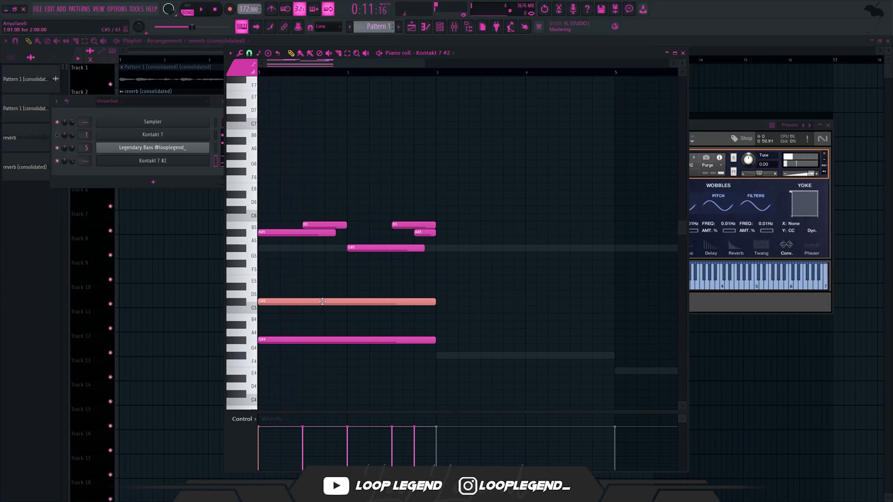
{"action": "left_click_drag", "start_coordinate": [322, 301], "coordinate": [322, 286]}
{"action": "key", "text": "space"}
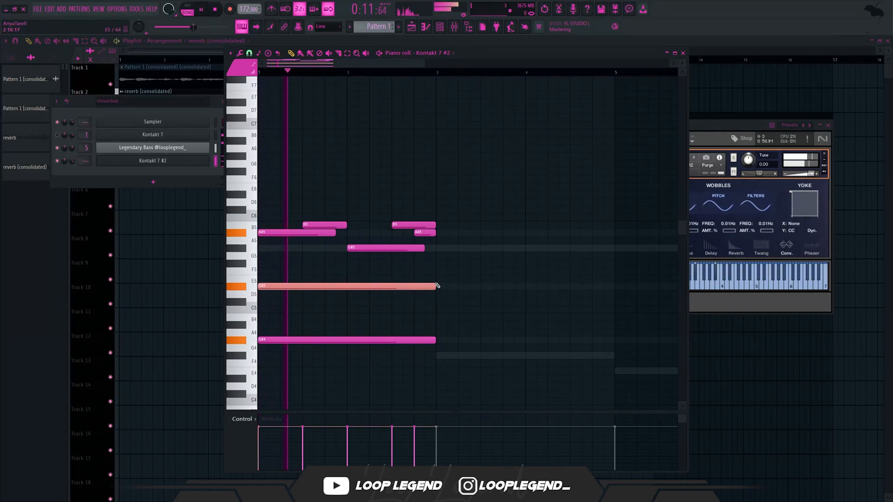
{"action": "key", "text": "ctrl+Up"}
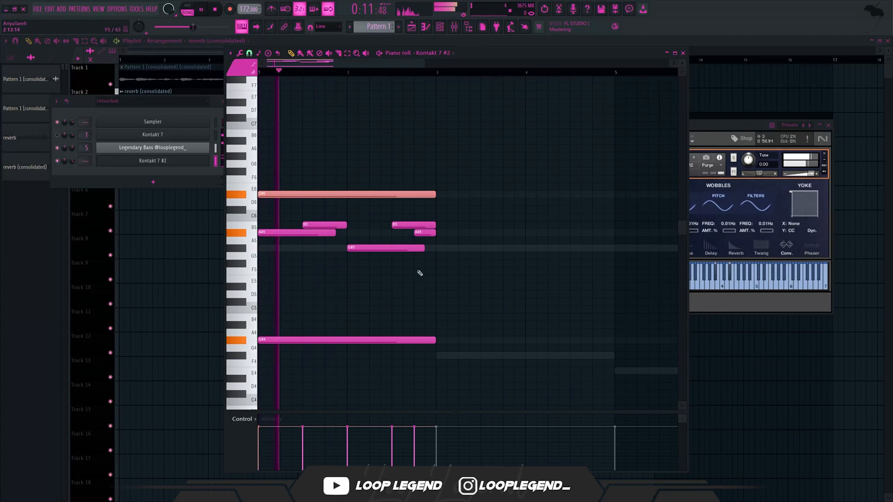
- Duplicate the two-bar phrase into bars 3 and 4, and lower the copied D#6 note one octave
{"action": "left_click_drag", "start_coordinate": [476, 276], "coordinate": [455, 303]}
{"action": "key", "text": "ctrl+b"}
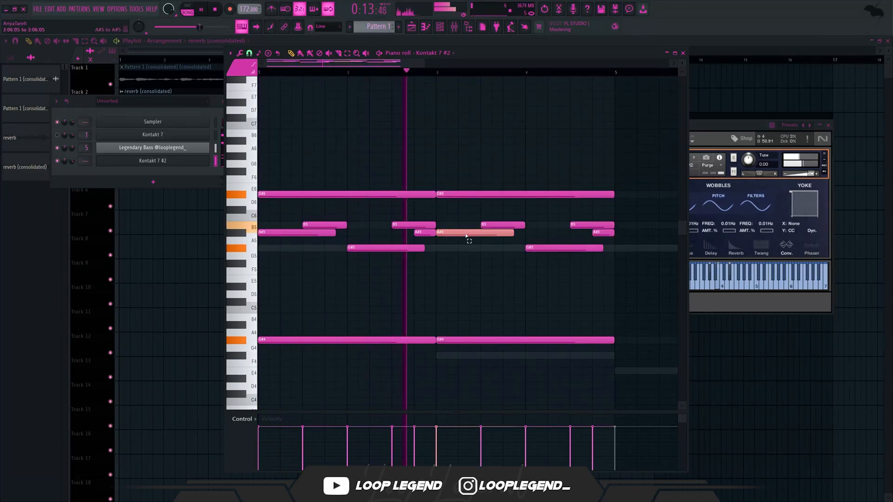
{"action": "key", "text": "ctrl+z"}
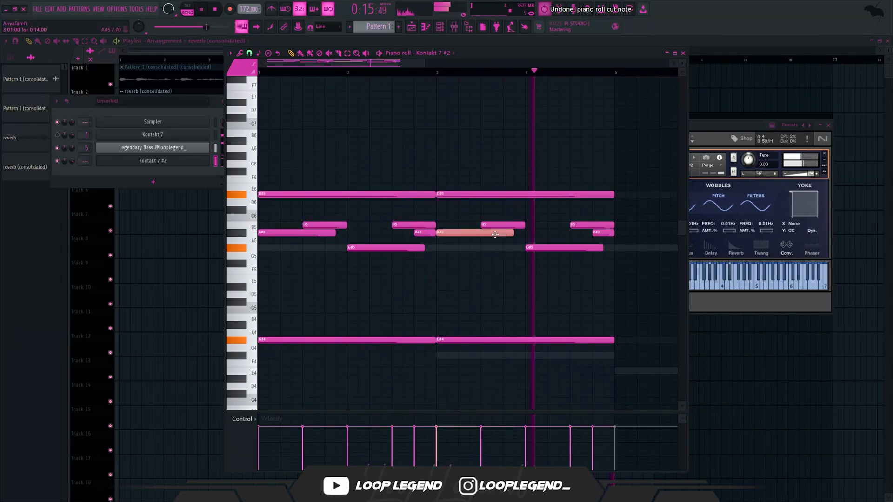
{"action": "left_click", "coordinate": [450, 194]}
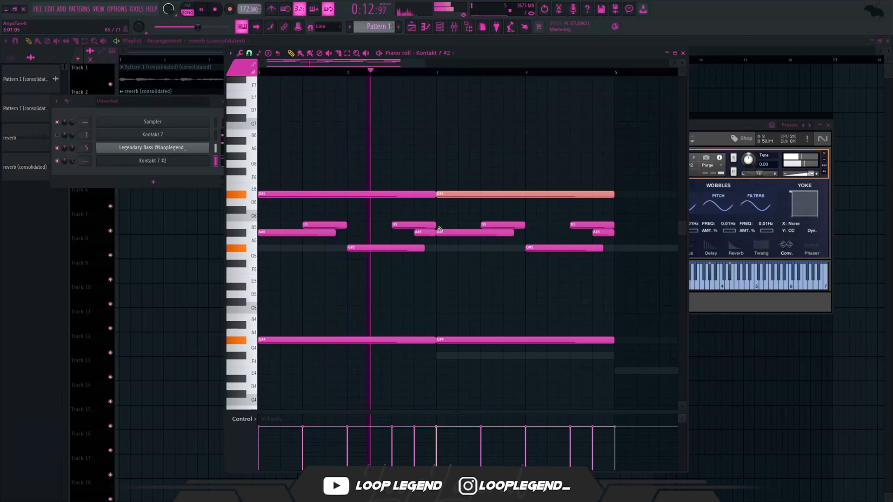
{"action": "key", "text": "ctrl+Down"}
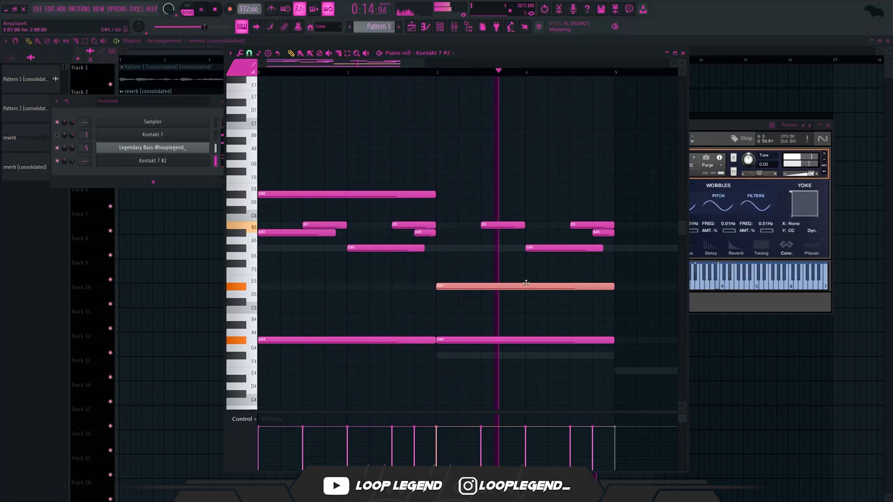
- Add an E5 note at the start of bar 4, and make it and the bar 3 D#5 note one bar long each
{"action": "left_click", "coordinate": [532, 280]}
{"action": "key", "text": "space"}
{"action": "left_click_drag", "start_coordinate": [600, 271], "coordinate": [583, 290]}
{"action": "left_click_drag", "start_coordinate": [612, 286], "coordinate": [470, 287]}
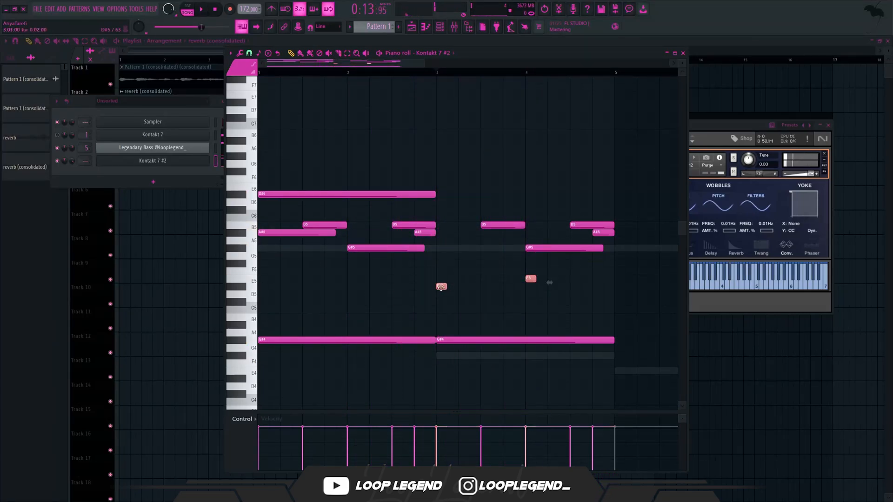
{"action": "left_click", "coordinate": [538, 285]}
{"action": "mouse_move", "coordinate": [538, 285]}
{"action": "left_mouse_down"}
{"action": "mouse_move", "coordinate": [537, 306]}
{"action": "mouse_move", "coordinate": [591, 266]}
{"action": "left_mouse_up"}
- Add half-bar G#6 notes in the second half of bars 2 and 4 during playback
{"action": "key", "text": "space"}
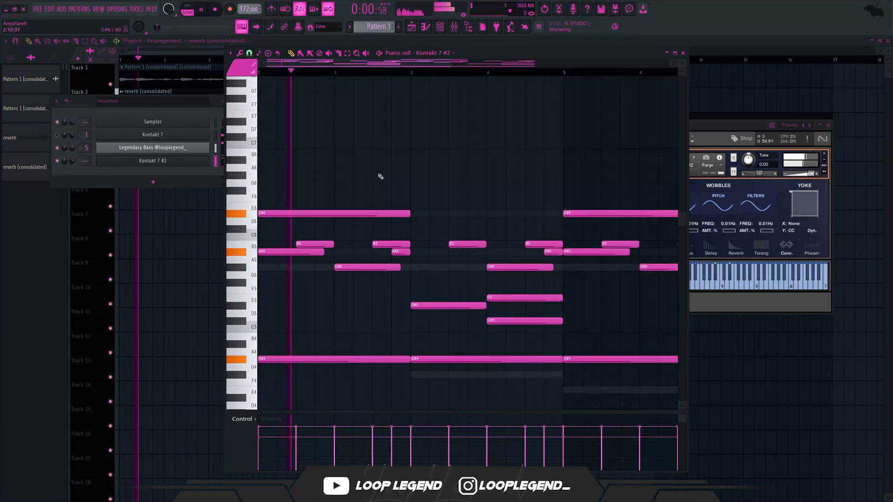
{"action": "left_click", "coordinate": [381, 177]}
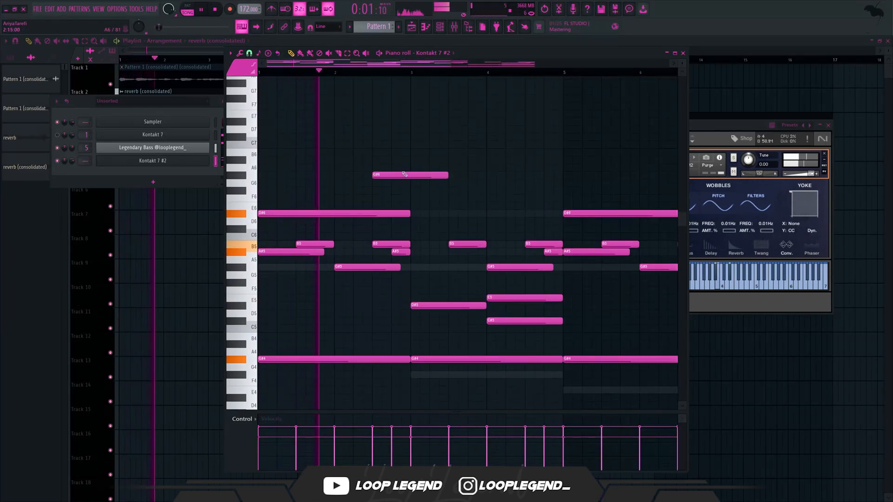
{"action": "left_click_drag", "start_coordinate": [447, 173], "coordinate": [403, 174]}
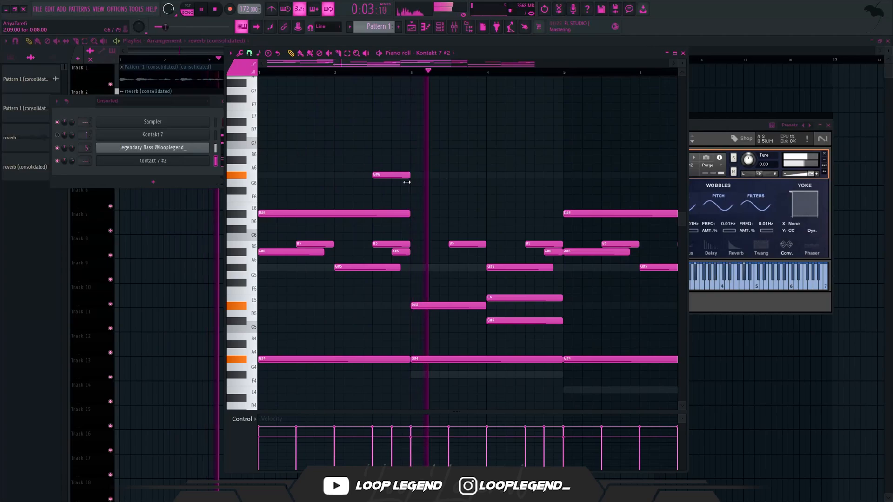
{"action": "left_click", "coordinate": [528, 175]}
- List the Olafur Arnalds Chamber Evolutions instruments in Kontakt, and raise the 03 Matrix - Swarms volume slightly
{"action": "scroll", "coordinate": [438, 196], "scroll_direction": "down", "scroll_amount": 1}
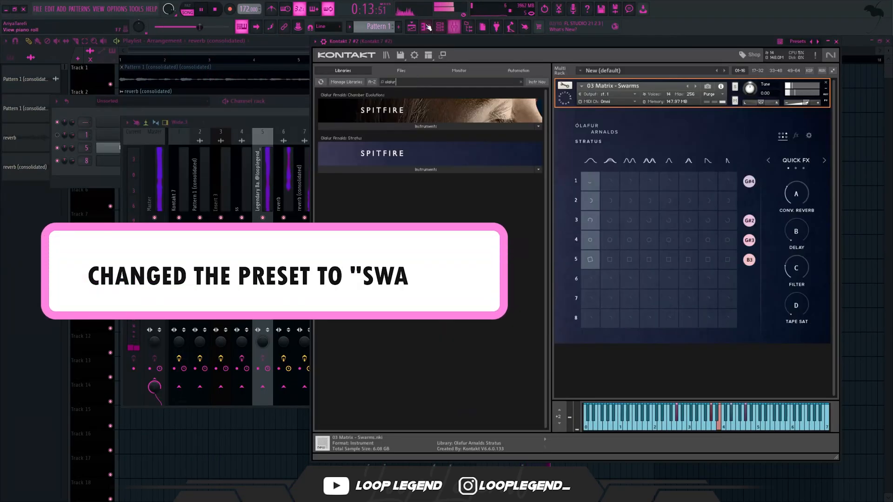
{"action": "left_click", "coordinate": [411, 124]}
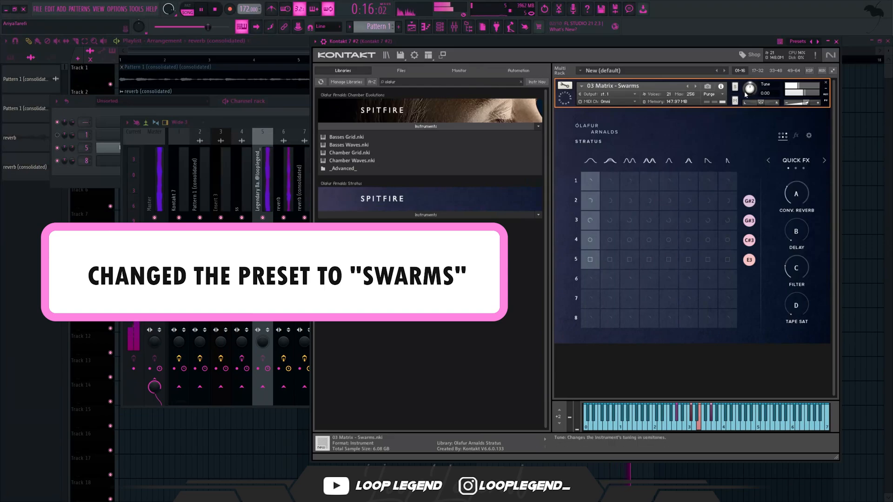
{"action": "left_click_drag", "start_coordinate": [806, 103], "coordinate": [809, 104]}
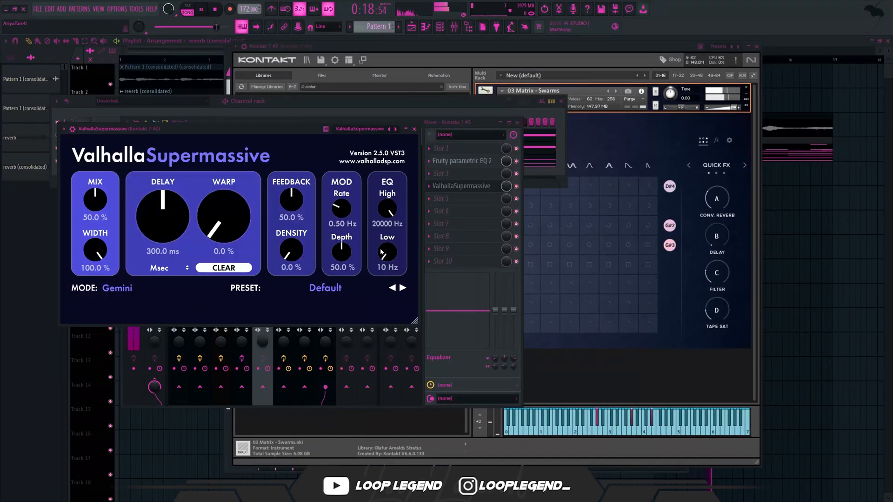
- Set ValhallaSupermassive's low EQ to 770 Hz, and bring the Fruity parametric EQ 2's band 7 low pass down to about 7763 Hz
{"action": "left_click_drag", "start_coordinate": [381, 252], "coordinate": [385, 235]}
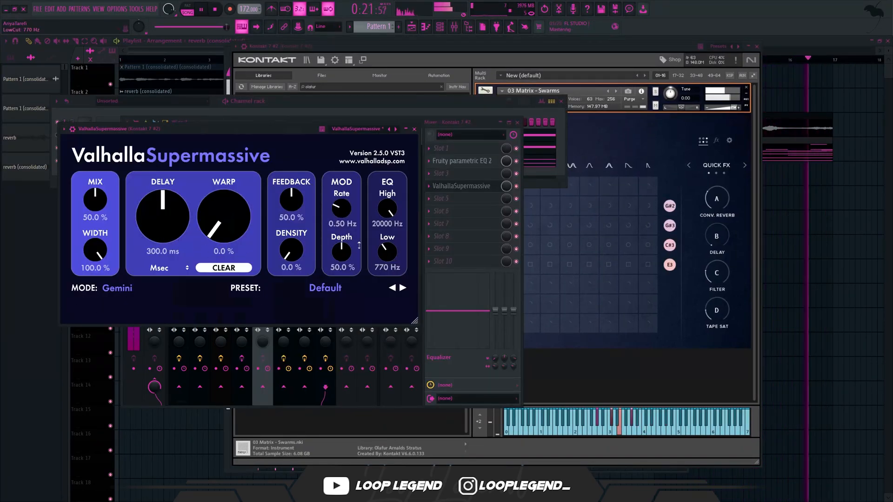
{"action": "key", "text": "Escape"}
{"action": "left_click", "coordinate": [470, 161]}
{"action": "left_click_drag", "start_coordinate": [262, 180], "coordinate": [218, 180]}
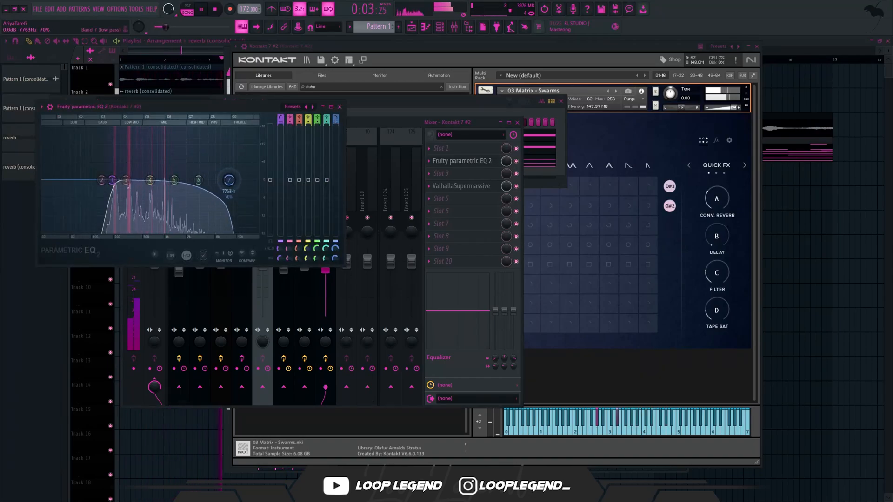
{"action": "key", "text": "Escape"}
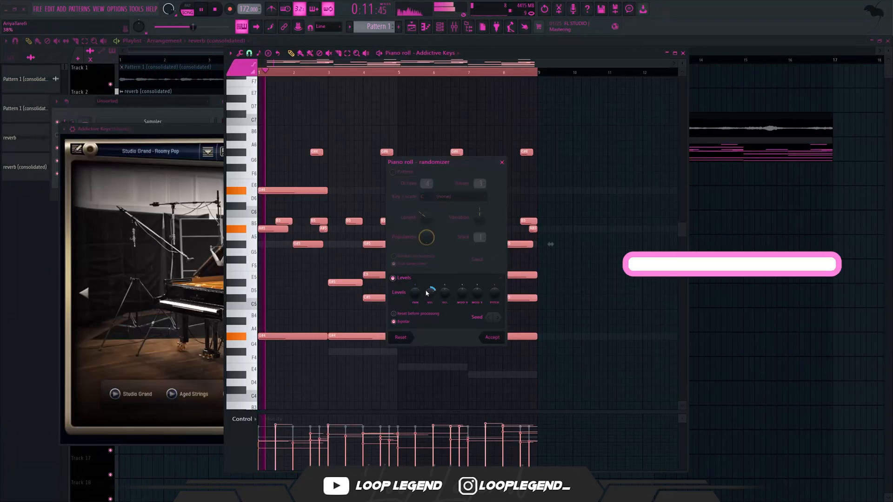
- Apply the levels randomizer to the Addictive Keys notes, and choose the Intimate sound with its FX raised to 6.02 dB
{"action": "left_click", "coordinate": [494, 335]}
{"action": "key", "text": "Escape"}
{"action": "left_click", "coordinate": [296, 395]}
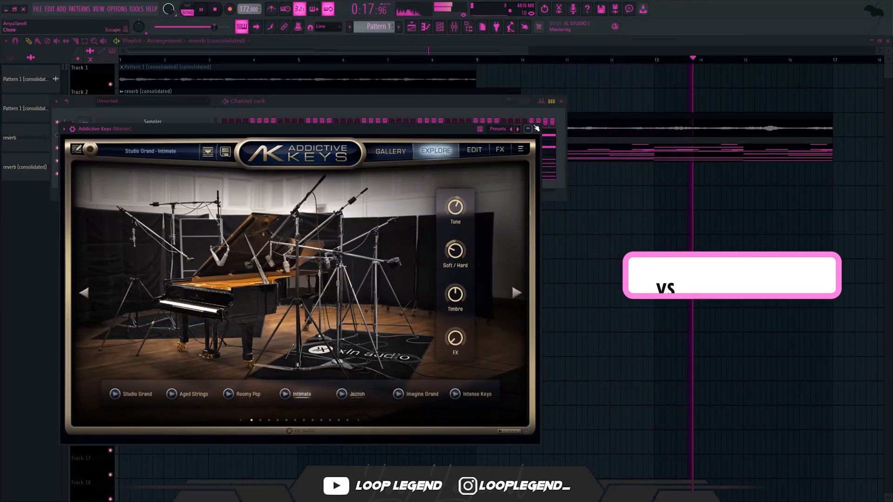
{"action": "left_click_drag", "start_coordinate": [457, 341], "coordinate": [484, 210]}
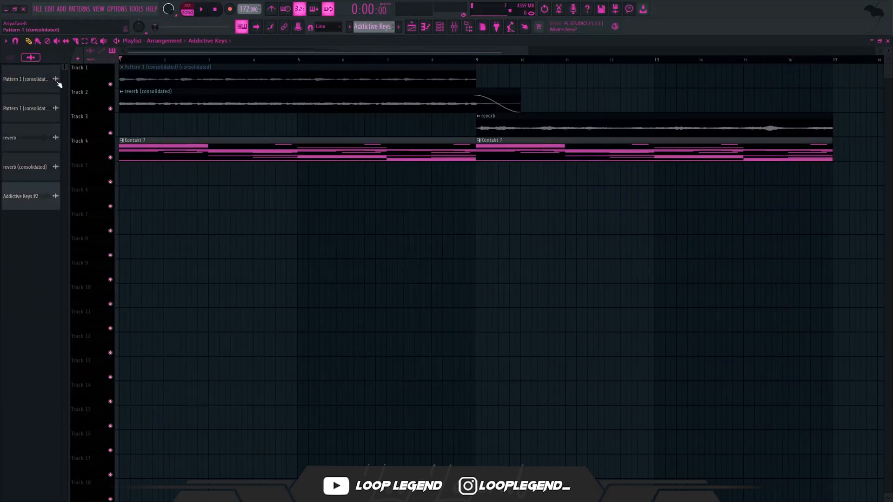
- Open the Addictive Keys #2 audio clip's settings and load its sample into Fruity Slicer
{"action": "double_click", "coordinate": [501, 214]}
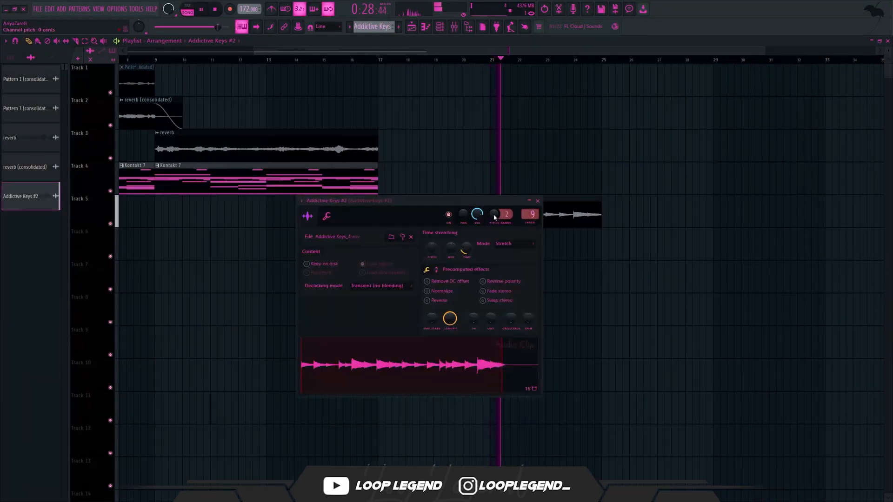
{"action": "right_click", "coordinate": [408, 374]}
{"action": "left_click", "coordinate": [446, 453]}
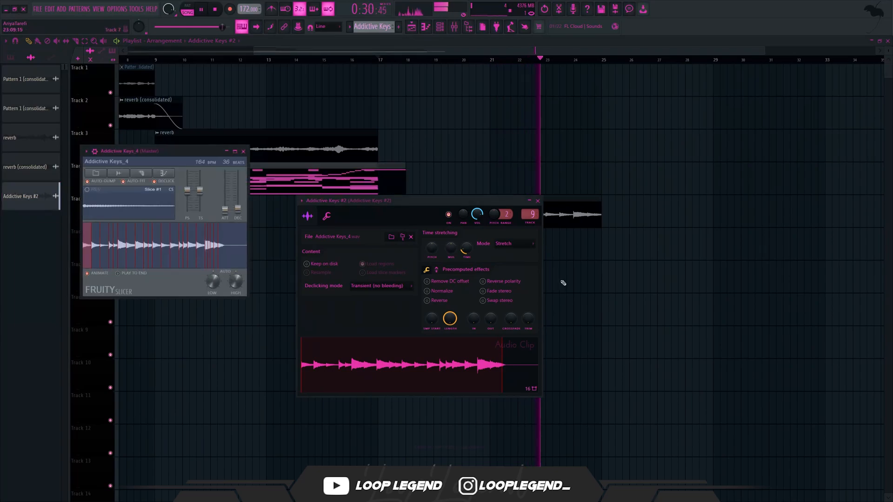
- Set the Addictive Keys_4 sample's tempo in Fruity Slicer to 172 BPM and slice it by beat
{"action": "left_click_drag", "start_coordinate": [475, 98], "coordinate": [475, 93]}
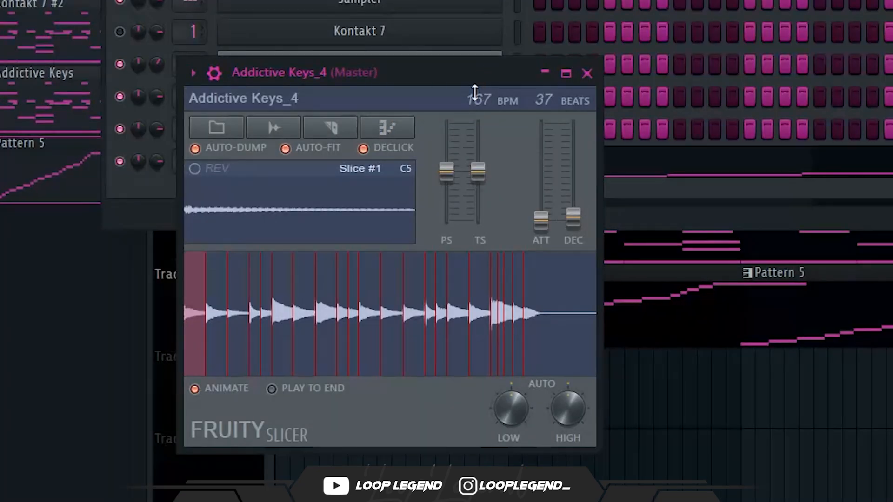
{"action": "left_click", "coordinate": [356, 131]}
{"action": "left_click", "coordinate": [371, 339]}
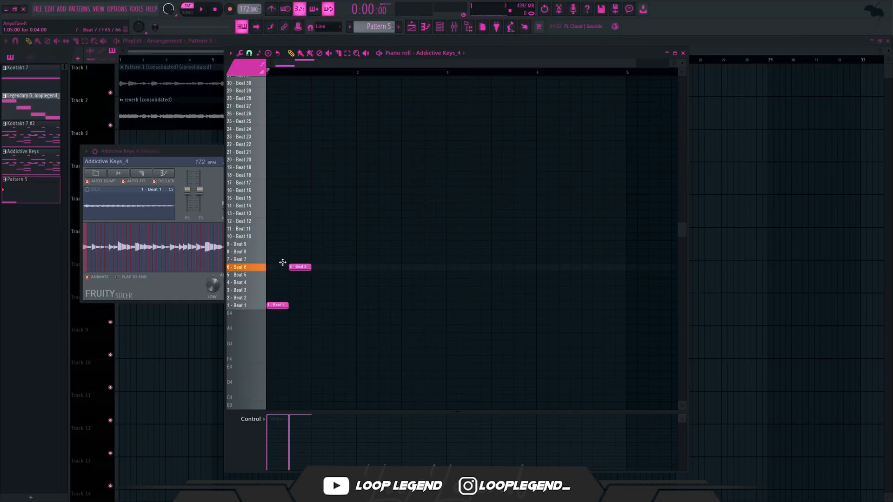
- Sequence the Beat 1 slice and the Beat 7 through Beat 13 slices across the first two bars of the Addictive Keys_4 pattern
{"action": "left_click", "coordinate": [321, 259]}
{"action": "left_click", "coordinate": [344, 251]}
{"action": "left_click_drag", "start_coordinate": [362, 228], "coordinate": [294, 277]}
{"action": "key", "text": "shift+Up"}
{"action": "key", "text": "space"}
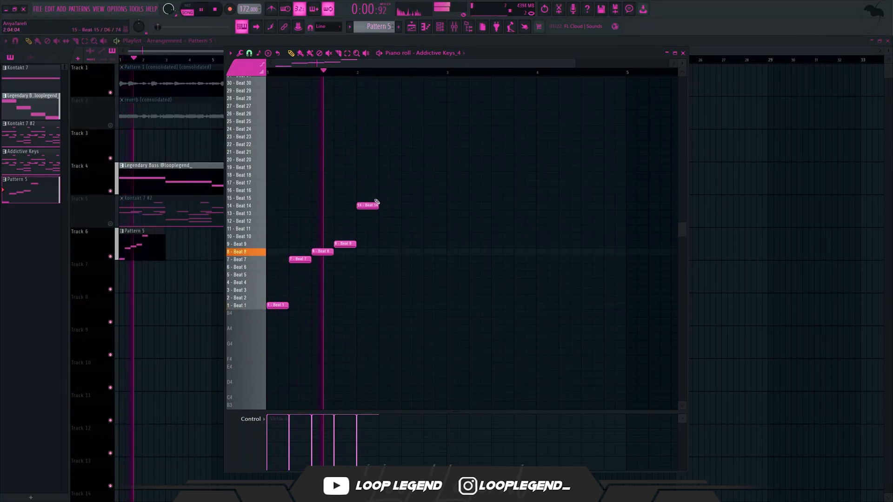
{"action": "right_click", "coordinate": [359, 205]}
{"action": "left_click", "coordinate": [368, 235]}
{"action": "left_click", "coordinate": [390, 229]}
{"action": "left_click", "coordinate": [412, 221]}
{"action": "left_click", "coordinate": [435, 213]}
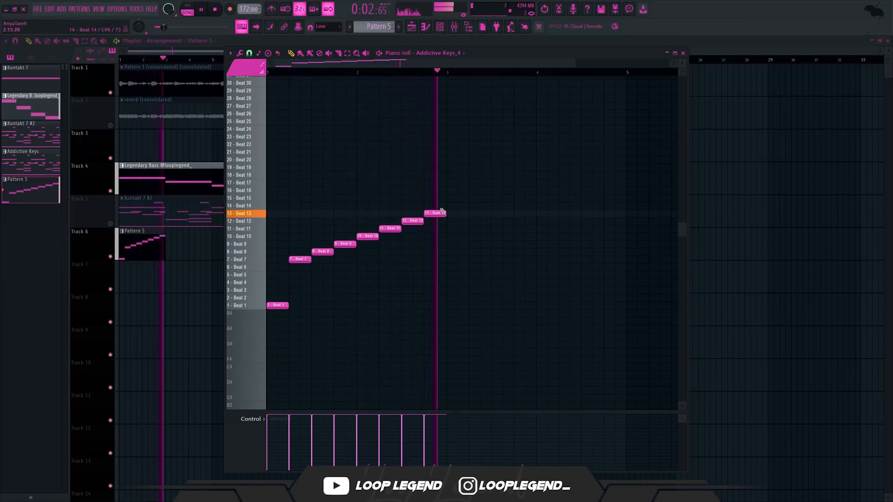
- Duplicate the two-bar slice sequence with the copy raised an octave, and repeat the resulting four-bar phrase
{"action": "scroll", "coordinate": [429, 223], "scroll_direction": "down", "scroll_amount": 2}
{"action": "key", "text": "ctrl+b"}
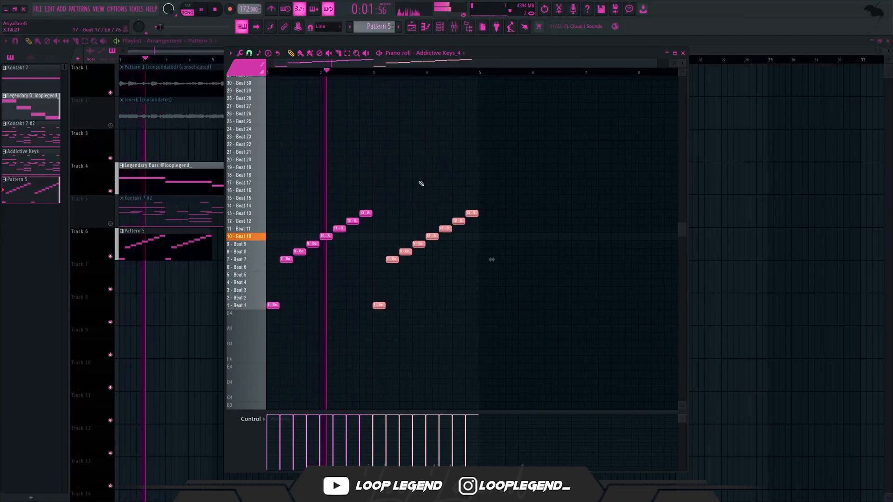
{"action": "key", "text": "ctrl+Up"}
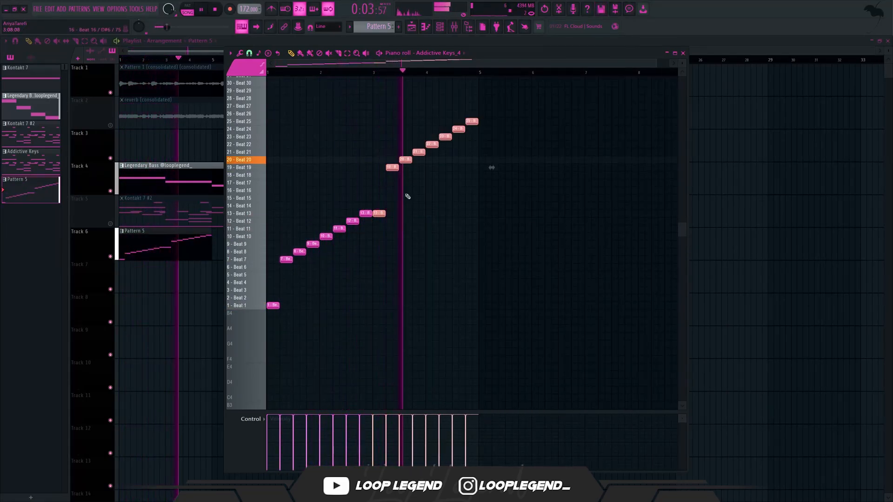
{"action": "key", "text": "ctrl+b"}
{"action": "scroll", "coordinate": [475, 290], "scroll_direction": "down", "scroll_amount": 2}
- Try adding descending Beat 31, Beat 30 and Beat 29 slices at the start of the pattern, and remove them
{"action": "left_click", "coordinate": [546, 287], "text": "ctrl"}
{"action": "scroll", "coordinate": [512, 279], "scroll_direction": "up", "scroll_amount": 5}
{"action": "key", "text": "space"}
{"action": "left_click", "coordinate": [229, 137]}
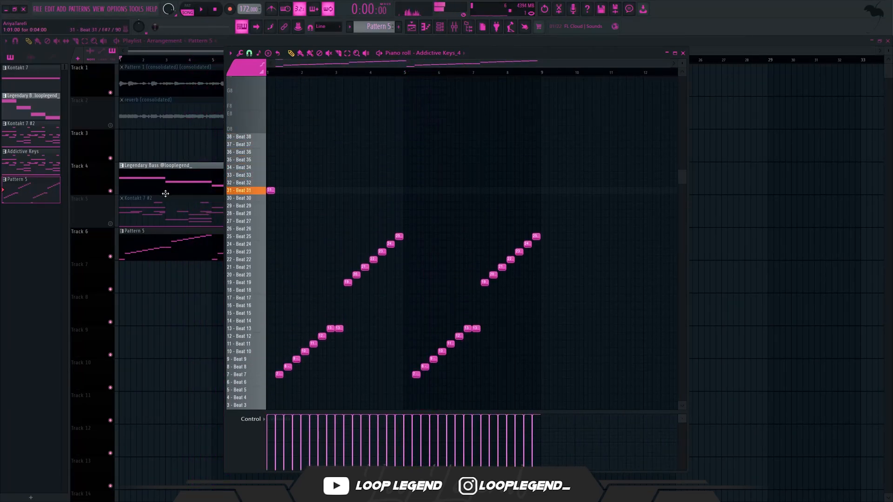
{"action": "scroll", "coordinate": [273, 215], "scroll_direction": "up", "scroll_amount": 4}
{"action": "key", "text": "space"}
{"action": "left_click", "coordinate": [293, 199]}
{"action": "left_click", "coordinate": [316, 206]}
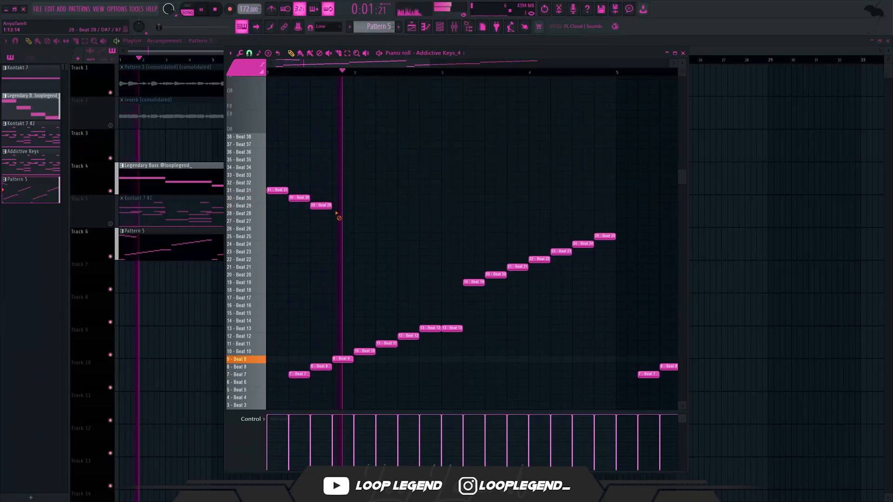
{"action": "right_click", "coordinate": [321, 205]}
{"action": "right_click", "coordinate": [299, 198]}
{"action": "right_click", "coordinate": [277, 190]}
- Move the last four slice notes of the repeated phrase up to Beats 28 through 31
{"action": "scroll", "coordinate": [378, 213], "scroll_direction": "down", "scroll_amount": 3}
{"action": "scroll", "coordinate": [484, 195], "scroll_direction": "down", "scroll_amount": 2}
{"action": "scroll", "coordinate": [562, 168], "scroll_direction": "up", "scroll_amount": 2}
{"action": "left_click_drag", "start_coordinate": [566, 164], "coordinate": [476, 245]}
{"action": "key", "text": "Up"}
{"action": "key", "text": "Up"}
{"action": "key", "text": "Up"}
{"action": "key", "text": "Up"}
{"action": "key", "text": "Up"}
{"action": "key", "text": "Up"}
{"action": "key", "text": "Up"}
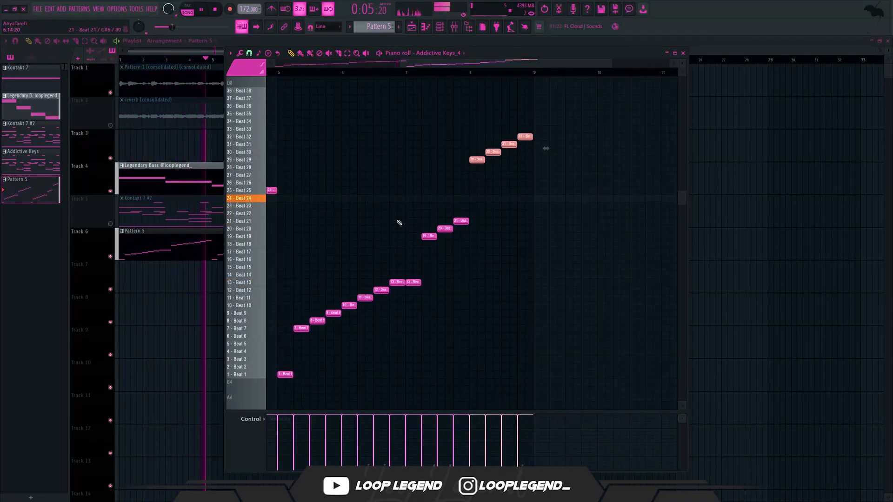
{"action": "scroll", "coordinate": [399, 222], "scroll_direction": "up", "scroll_amount": 3}
{"action": "key", "text": "Down"}
{"action": "key", "text": "Down"}
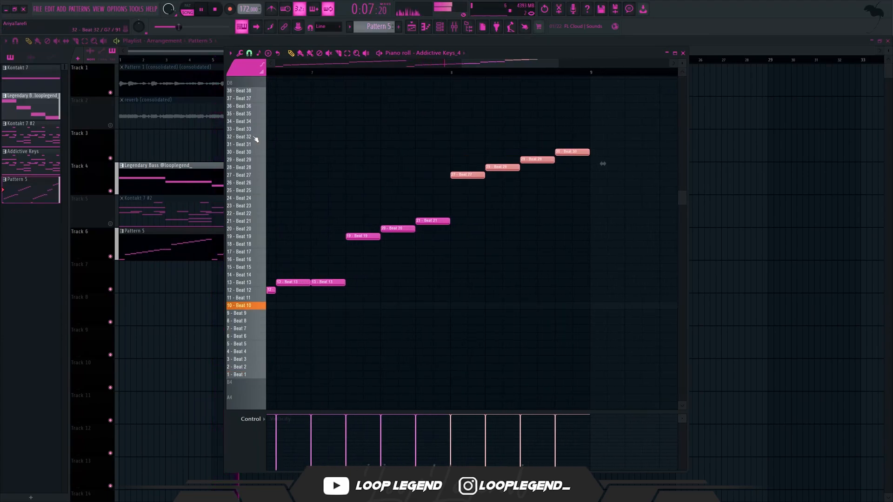
{"action": "key", "text": "Up"}
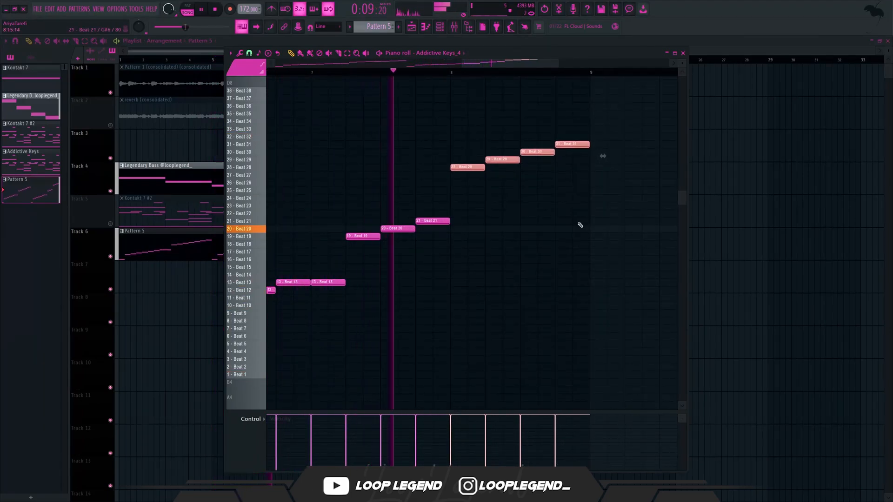
{"action": "scroll", "coordinate": [584, 233], "scroll_direction": "down", "scroll_amount": 4}
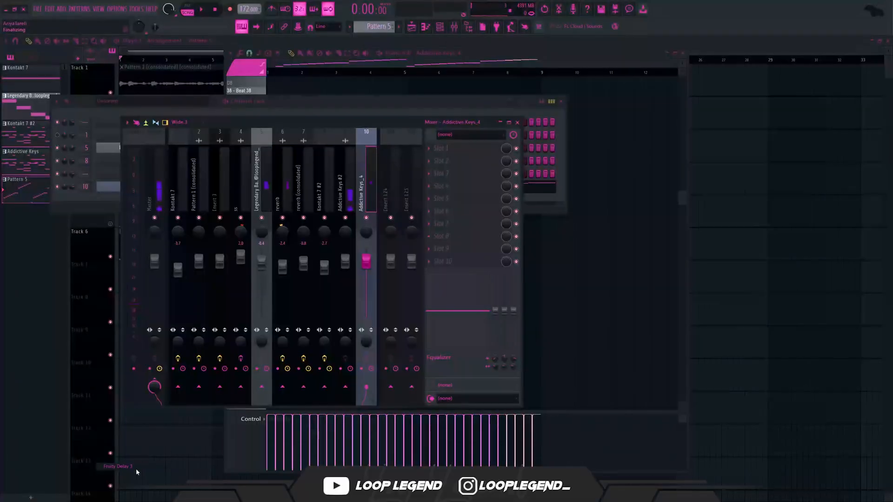
- Add Fruity Delay 3 with its Ping pong preset and ValhallaSupermassive with the Libra Nebula preset to the Addictive Keys_4 mixer track
{"action": "left_click_drag", "start_coordinate": [138, 472], "coordinate": [451, 236]}
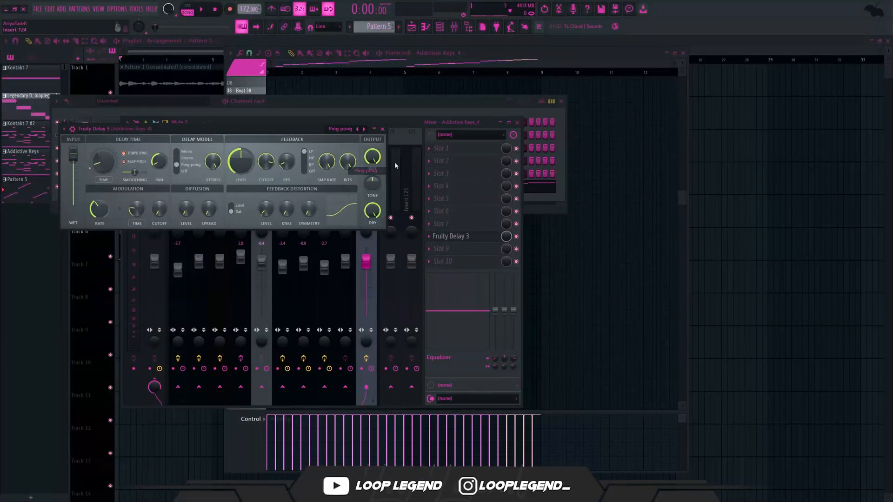
{"action": "left_click", "coordinate": [441, 179]}
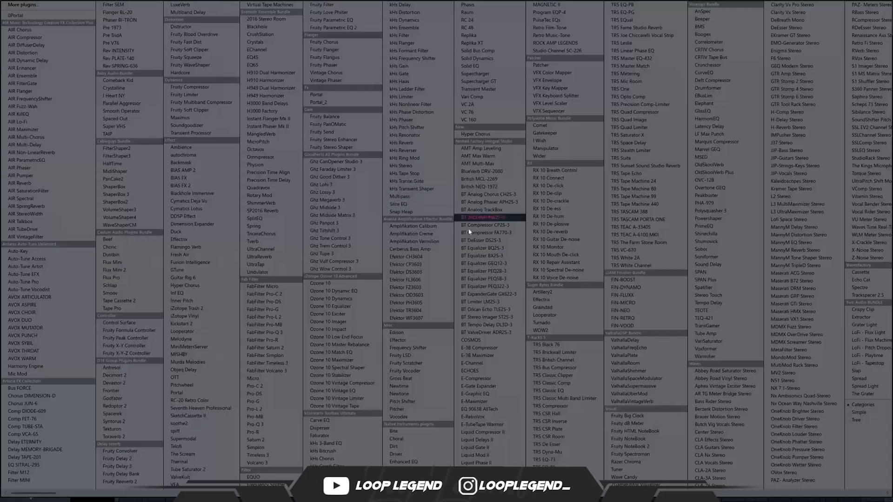
{"action": "left_click", "coordinate": [626, 386]}
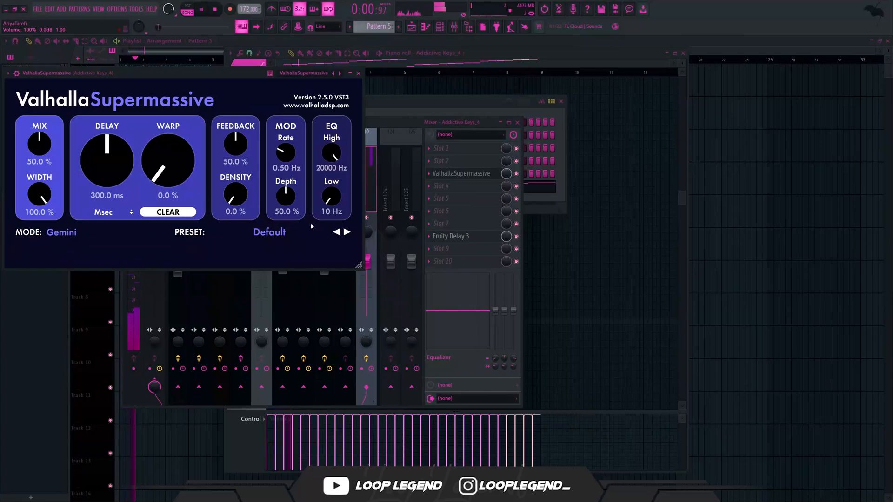
{"action": "left_click", "coordinate": [297, 232]}
{"action": "mouse_move", "coordinate": [254, 330]}
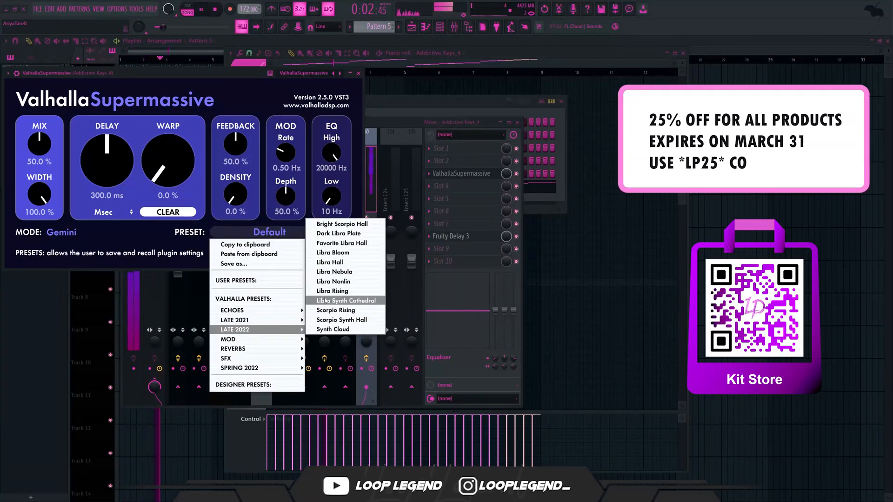
{"action": "left_click", "coordinate": [334, 271]}
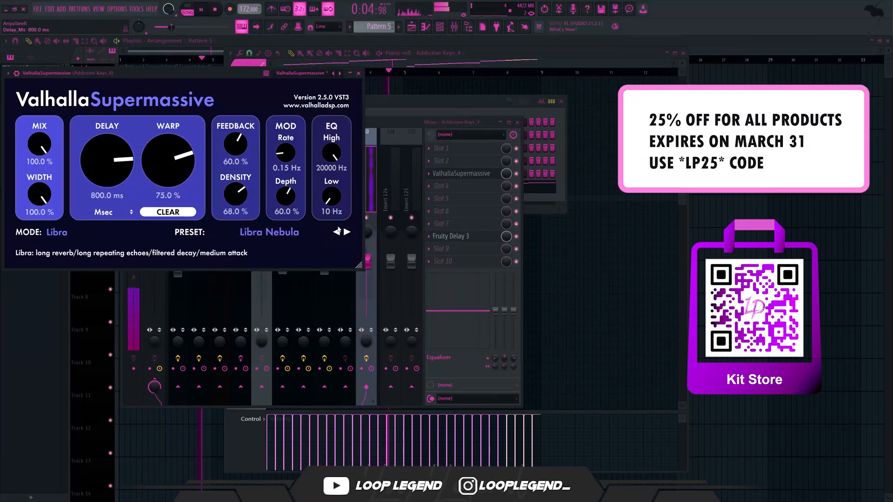
- Set ValhallaSupermassive's mix to 45.3 %, delay to 512.3 ms and feedback to 21.6 %, and raise its low EQ cutoff
{"action": "left_click_drag", "start_coordinate": [250, 74], "coordinate": [432, 125]}
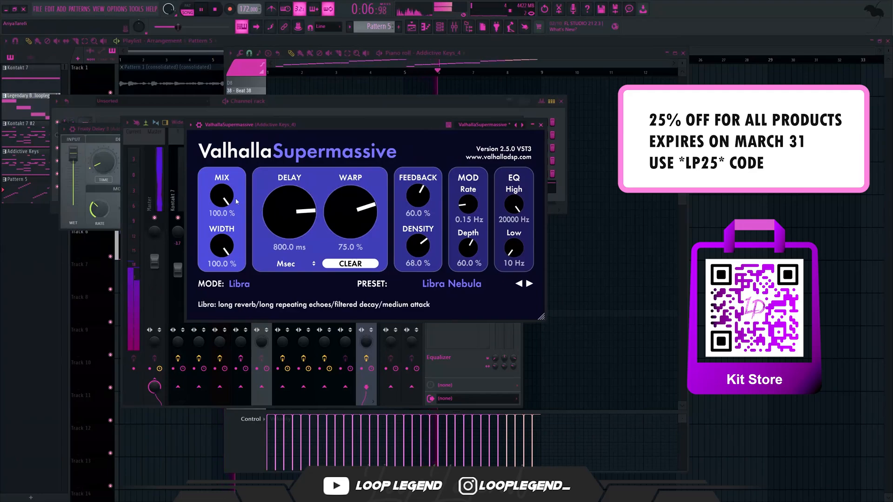
{"action": "left_click_drag", "start_coordinate": [266, 236], "coordinate": [292, 247]}
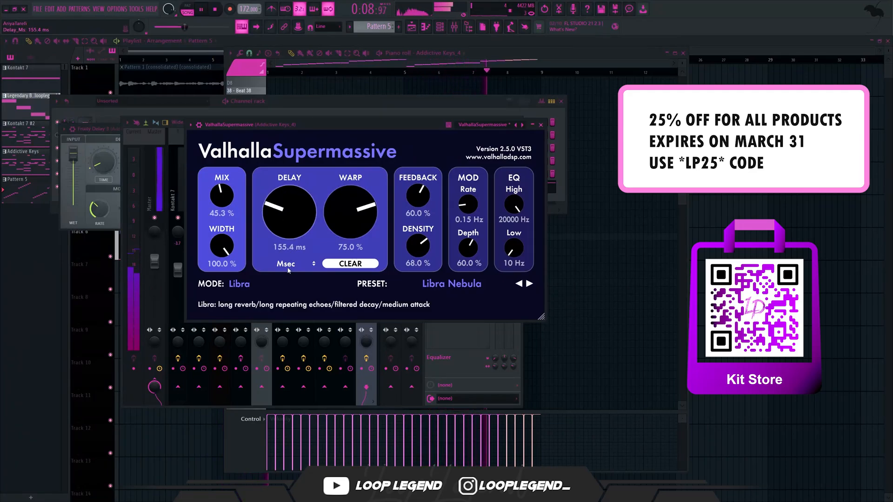
{"action": "left_click_drag", "start_coordinate": [418, 196], "coordinate": [419, 219]}
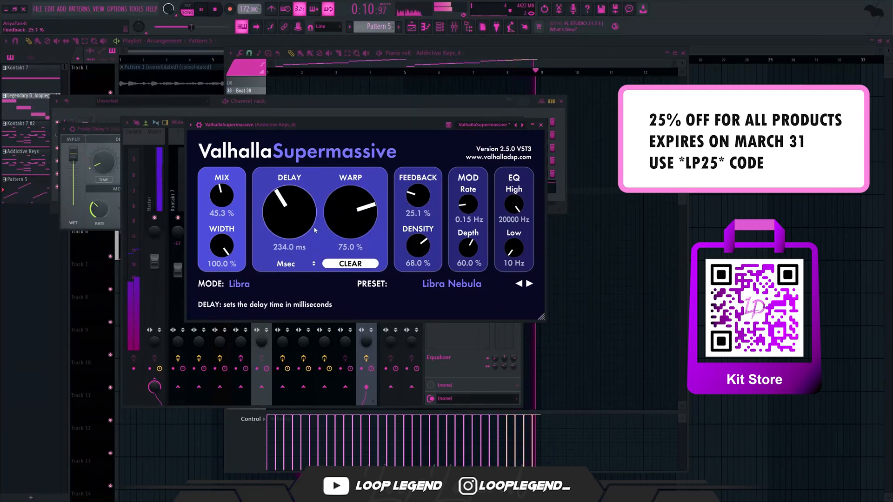
{"action": "left_click_drag", "start_coordinate": [303, 197], "coordinate": [304, 199]}
{"action": "left_click_drag", "start_coordinate": [416, 193], "coordinate": [417, 196]}
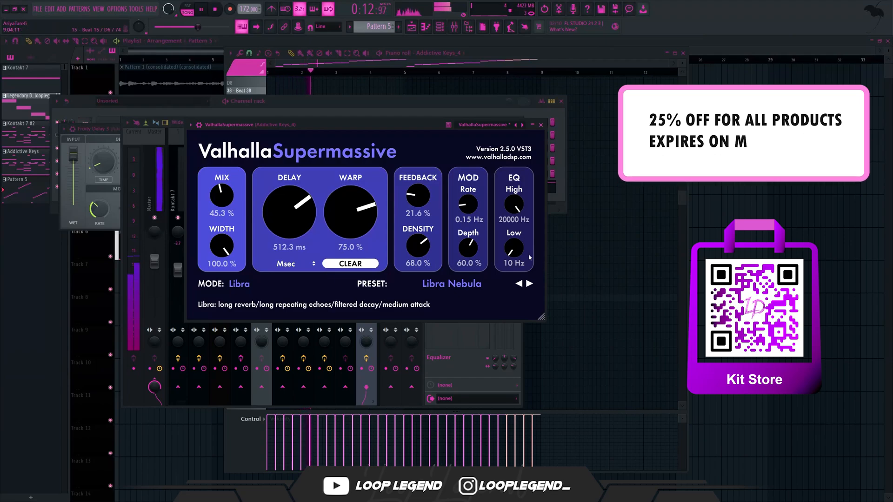
{"action": "left_click_drag", "start_coordinate": [515, 253], "coordinate": [515, 211]}
{"action": "left_click", "coordinate": [540, 125]}
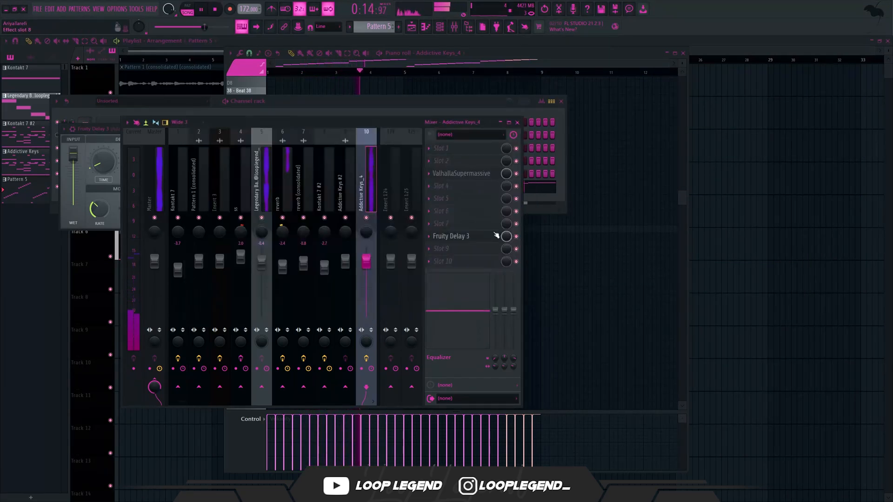
- Load Guitar Rig 6 in Slot 1 of the Addictive Keys_4 track and filter its presets by the Modulated character
{"action": "left_click", "coordinate": [466, 163]}
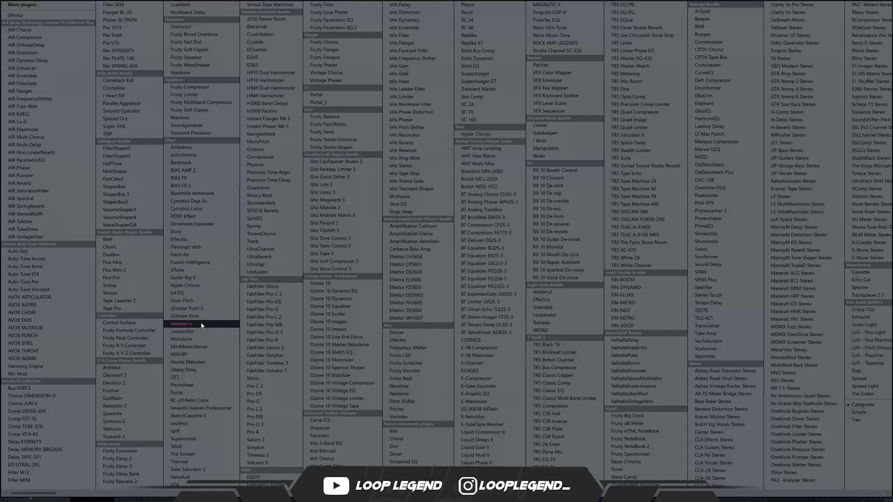
{"action": "left_click", "coordinate": [201, 277]}
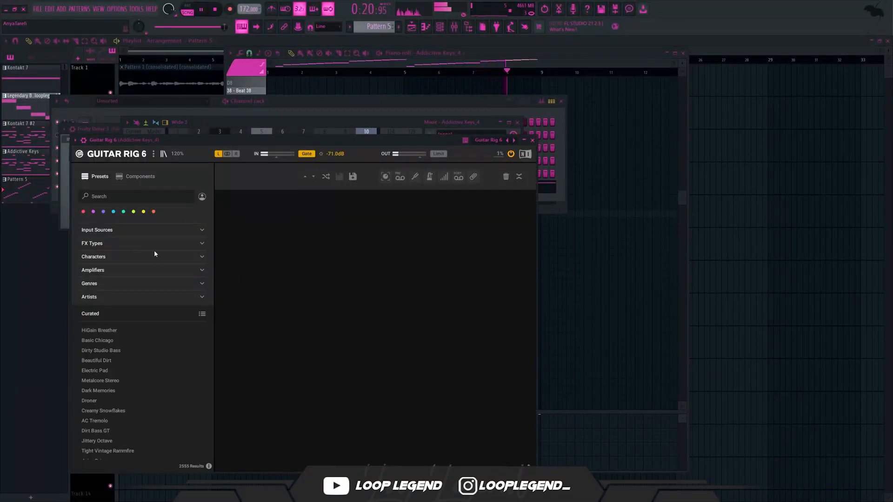
{"action": "left_click", "coordinate": [202, 258]}
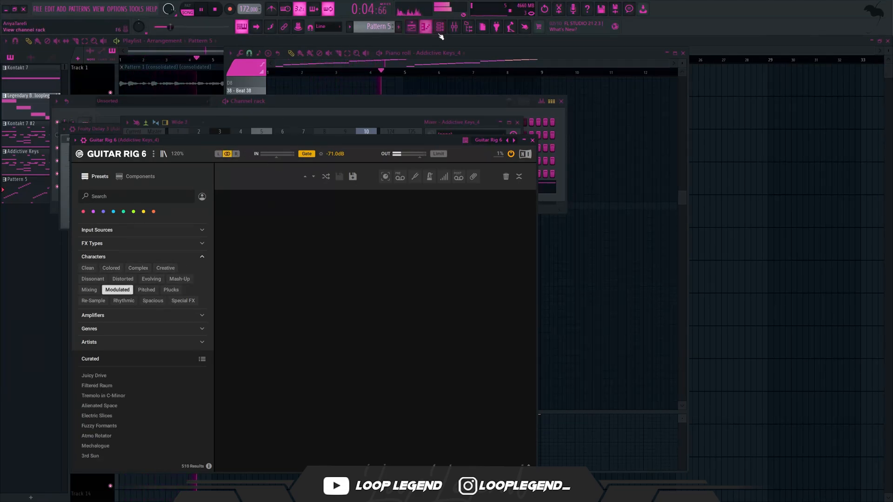
- Add Fruity Limiter to Slot 2 of the Addictive Keys_4 mixer track
{"action": "left_click", "coordinate": [454, 27]}
{"action": "left_click", "coordinate": [470, 192]}
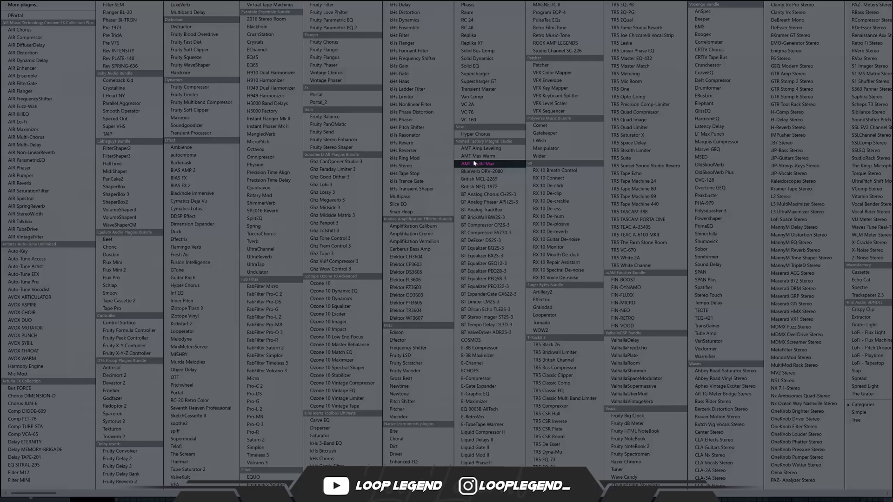
{"action": "left_click", "coordinate": [190, 95]}
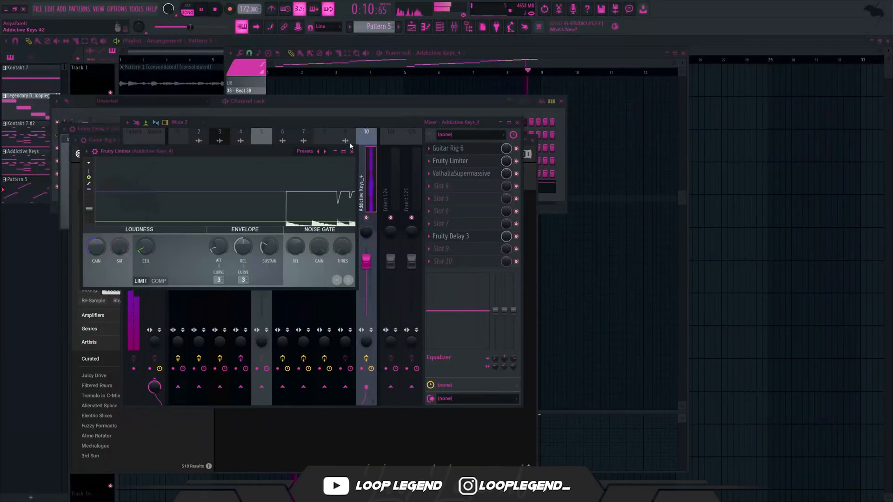
{"action": "left_click", "coordinate": [352, 151]}
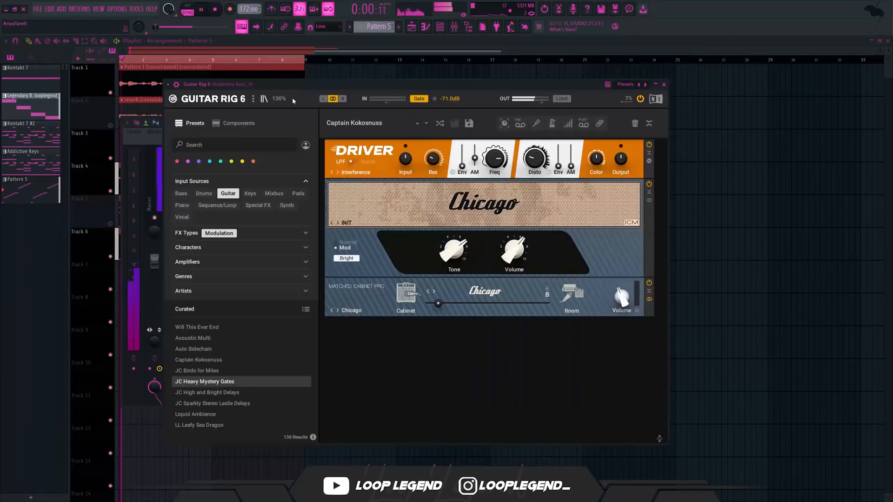
- Enlarge the Guitar Rig 6 interface to 150% and load the JC High and Bright Delays preset, reviewing its effect chain
{"action": "left_click", "coordinate": [280, 99]}
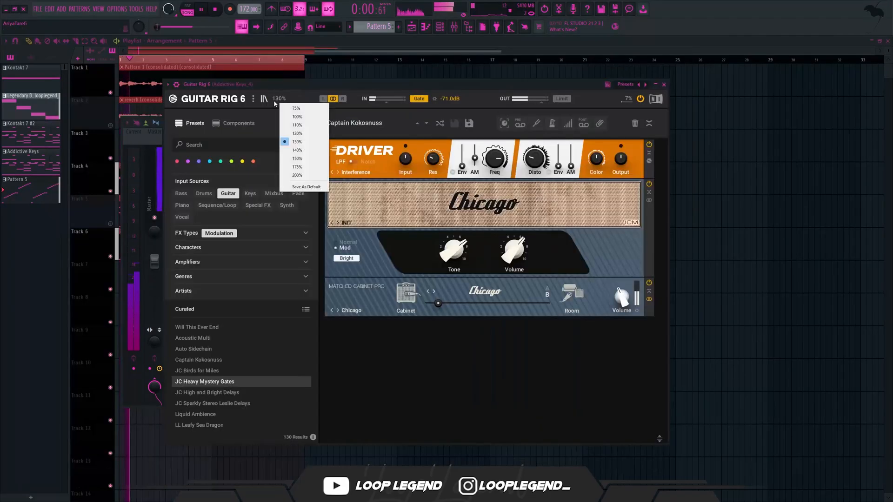
{"action": "left_click", "coordinate": [298, 159]}
{"action": "left_click", "coordinate": [178, 416]}
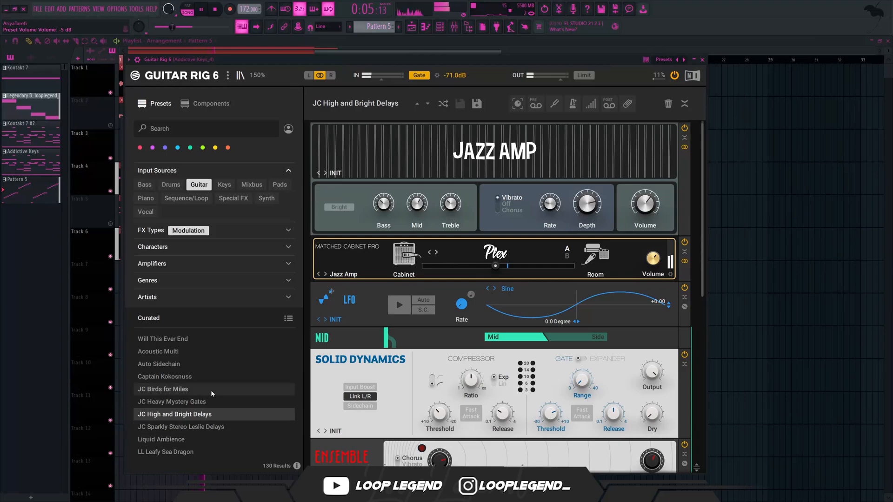
{"action": "scroll", "coordinate": [631, 439], "scroll_direction": "down", "scroll_amount": 5}
{"action": "scroll", "coordinate": [631, 439], "scroll_direction": "down", "scroll_amount": 3}
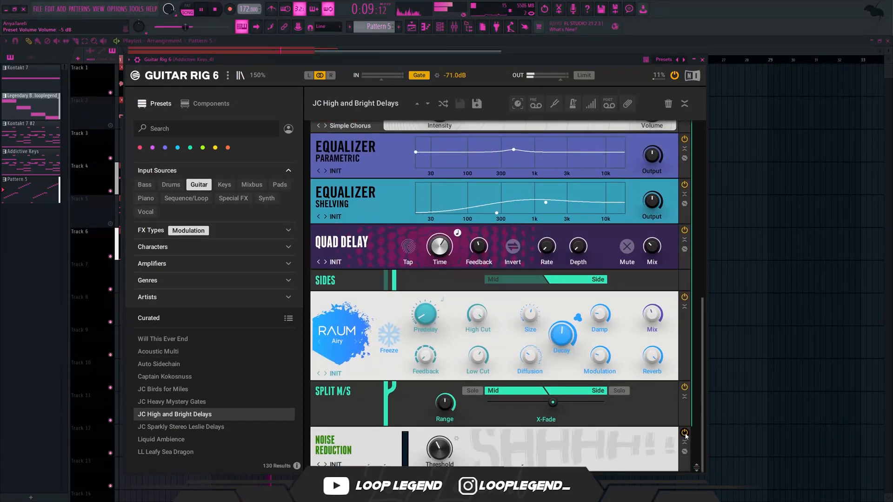
{"action": "scroll", "coordinate": [684, 422], "scroll_direction": "up", "scroll_amount": 2}
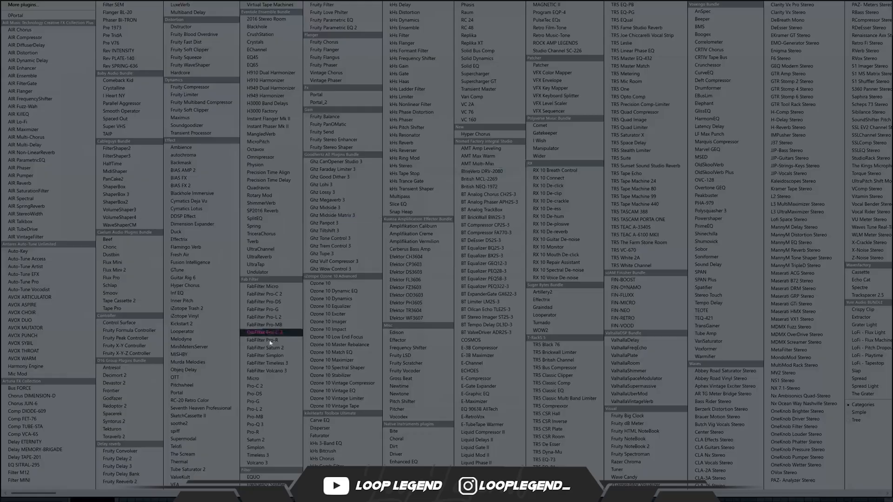
- Add Pitchwheel to the Pattern 5 mixer track, adjust its settings, and set its mix level to 31%
{"action": "left_click", "coordinate": [210, 386]}
{"action": "left_click", "coordinate": [39, 108]}
{"action": "left_click", "coordinate": [52, 204]}
{"action": "left_click_drag", "start_coordinate": [117, 124], "coordinate": [129, 260]}
{"action": "left_click", "coordinate": [209, 84]}
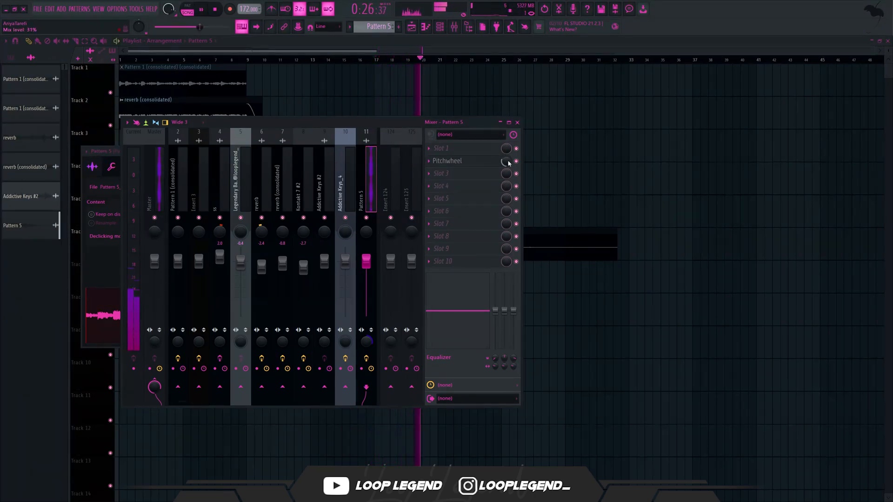
- Add Fruity parametric EQ 2 to the Pattern 5 track with the Low Cut + High Cut preset, narrowing it with band 7 near 3690 Hz
{"action": "left_click", "coordinate": [493, 173]}
{"action": "left_click", "coordinate": [323, 49]}
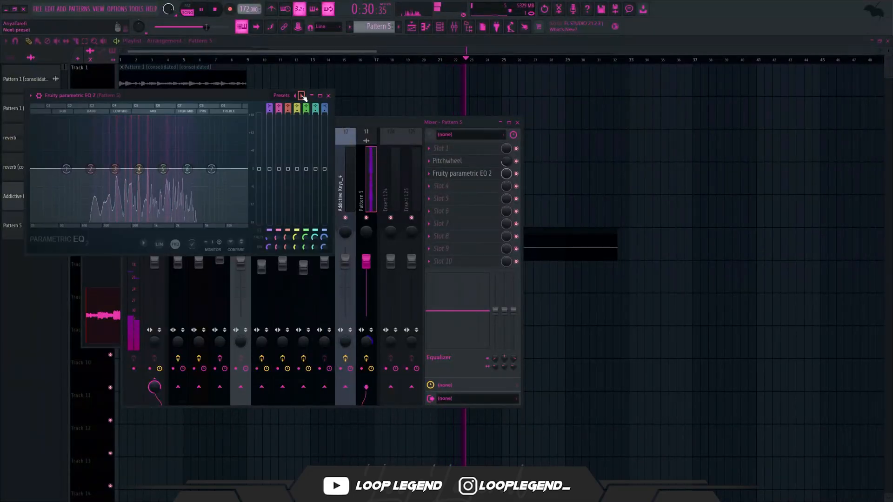
{"action": "left_click", "coordinate": [302, 96]}
{"action": "left_click_drag", "start_coordinate": [67, 169], "coordinate": [108, 168]}
{"action": "left_click_drag", "start_coordinate": [227, 169], "coordinate": [208, 168]}
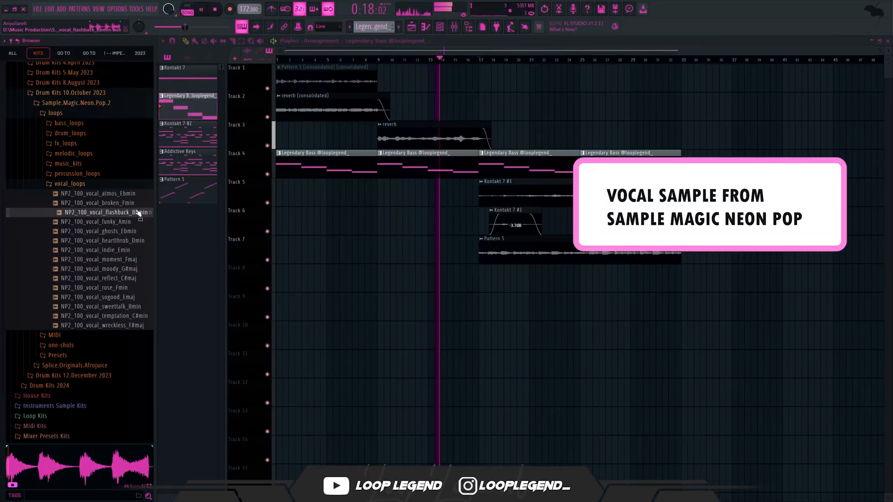
- Preview the NP2_100_vocal_broken_Fmin and NP2_100_vocal_atmos_Ebmin samples in the Neon Pop 2 vocal loops
{"action": "left_click", "coordinate": [135, 202]}
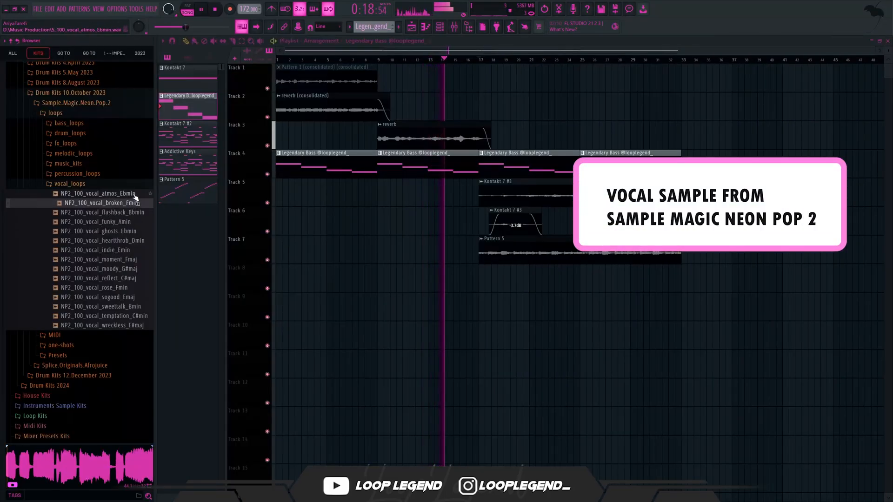
{"action": "left_click", "coordinate": [131, 194]}
{"action": "scroll", "coordinate": [112, 218], "scroll_direction": "up", "scroll_amount": 3}
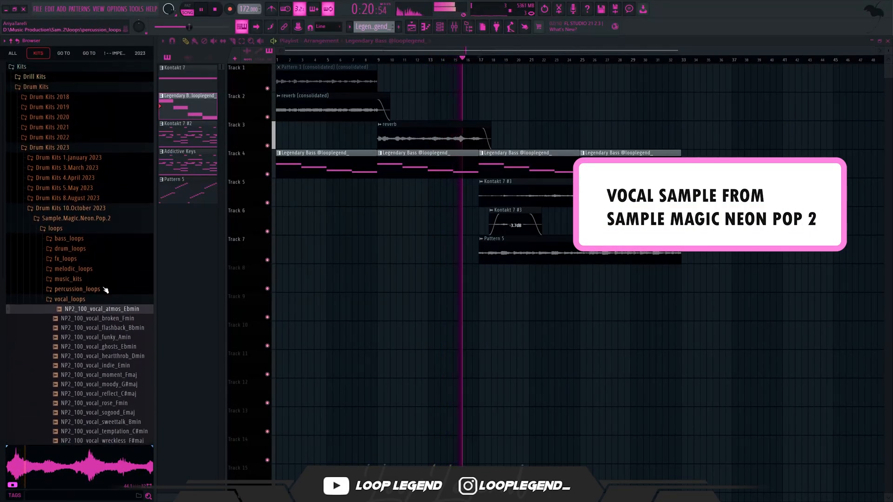
- Place the NP2_100_vocal_atmos_Ebmin sample at the start of Track 8 and stretch it to 8 bars
{"action": "left_click_drag", "start_coordinate": [128, 309], "coordinate": [286, 279]}
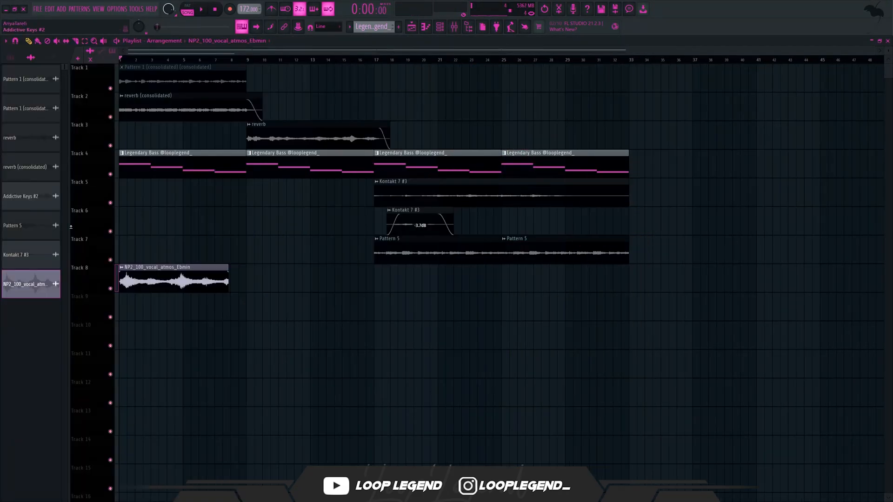
{"action": "scroll", "coordinate": [156, 278], "scroll_direction": "up", "scroll_amount": 4}
{"action": "key", "text": "space"}
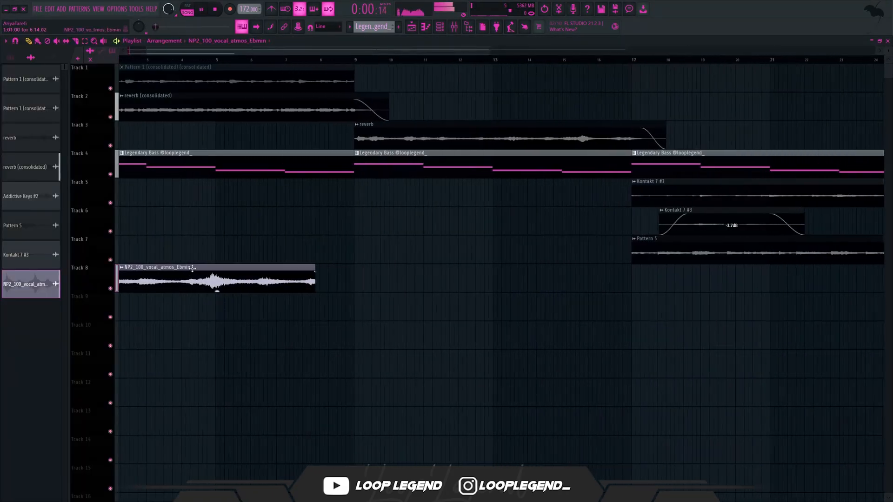
{"action": "double_click", "coordinate": [215, 286]}
{"action": "scroll", "coordinate": [181, 136], "scroll_direction": "up", "scroll_amount": 1}
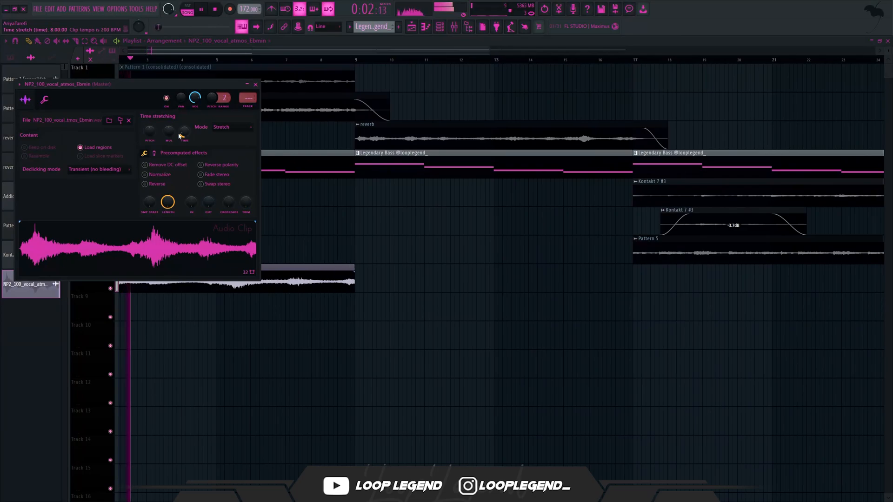
- Raise the vocal clip's time-stretching pitch to fit the loop and lower its channel volume to 47%
{"action": "key", "text": "space"}
{"action": "key", "text": "F7"}
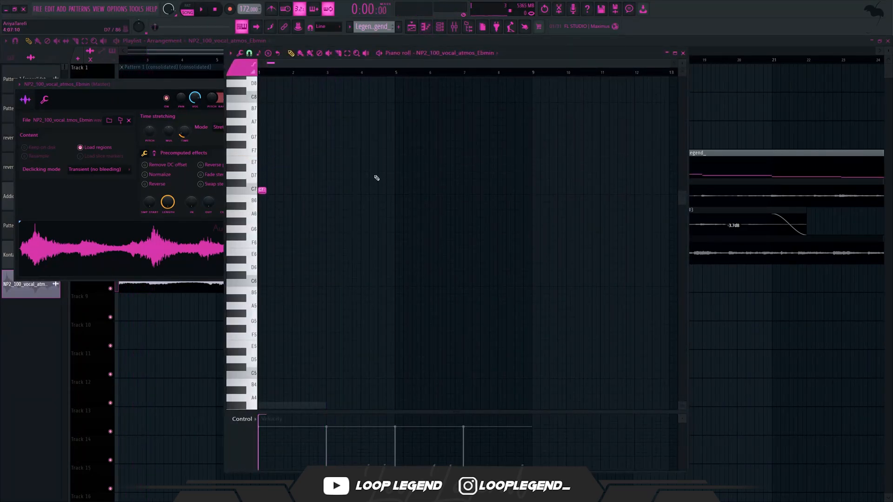
{"action": "key", "text": "F7"}
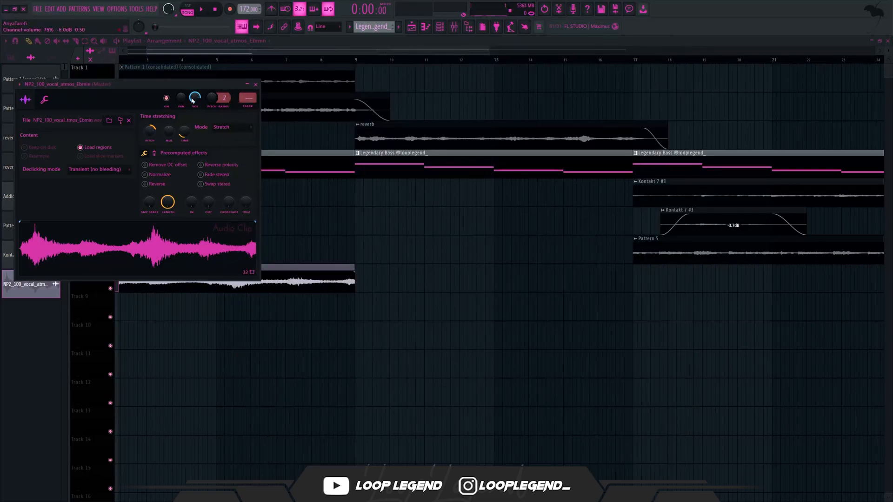
{"action": "left_click_drag", "start_coordinate": [191, 88], "coordinate": [336, 97]}
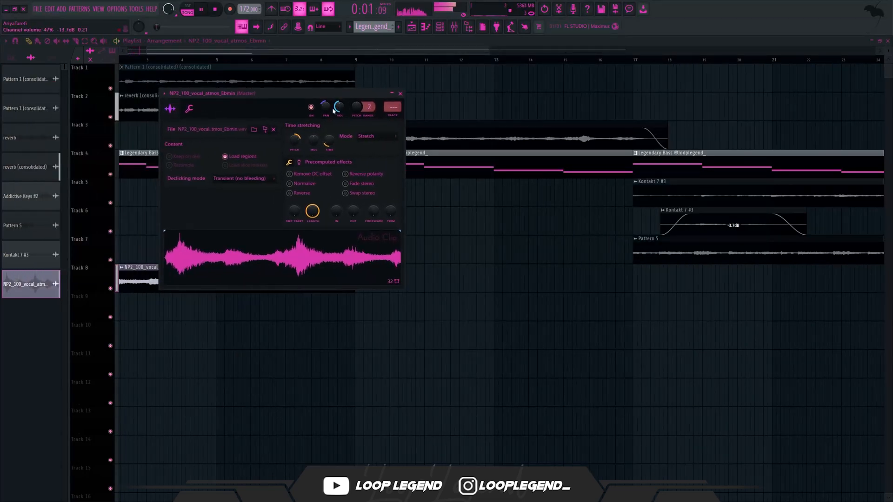
{"action": "left_click_drag", "start_coordinate": [236, 369], "coordinate": [330, 346]}
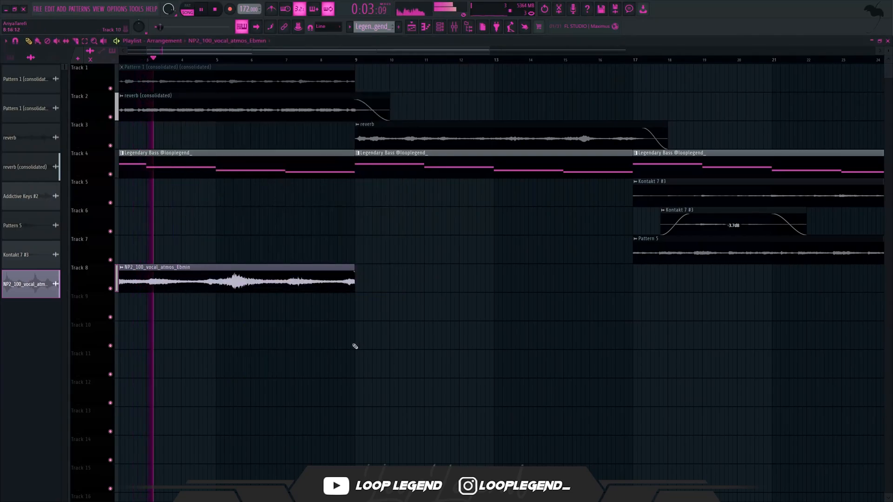
- Duplicate the vocal clip on Track 8 so the copy starts at bar 9
{"action": "scroll", "coordinate": [279, 369], "scroll_direction": "down", "scroll_amount": 3}
{"action": "scroll", "coordinate": [262, 375], "scroll_direction": "up", "scroll_amount": 3}
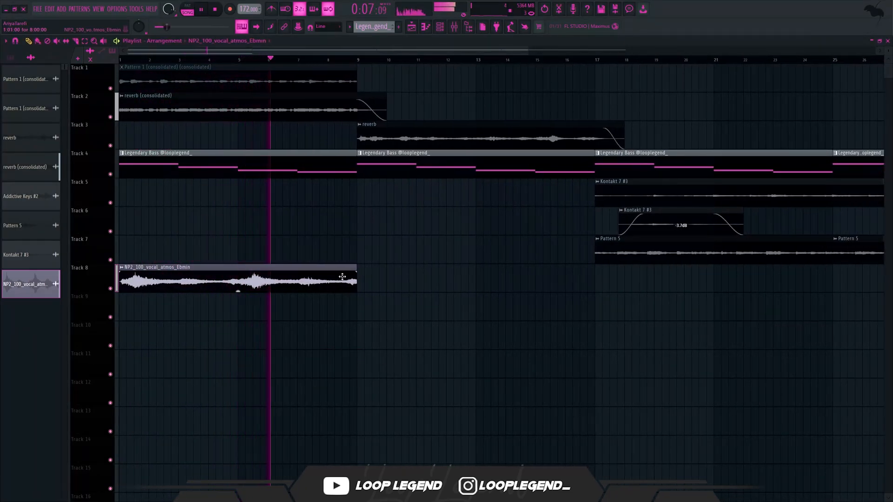
{"action": "key", "text": "ctrl+b"}
{"action": "scroll", "coordinate": [280, 292], "scroll_direction": "down", "scroll_amount": 3}
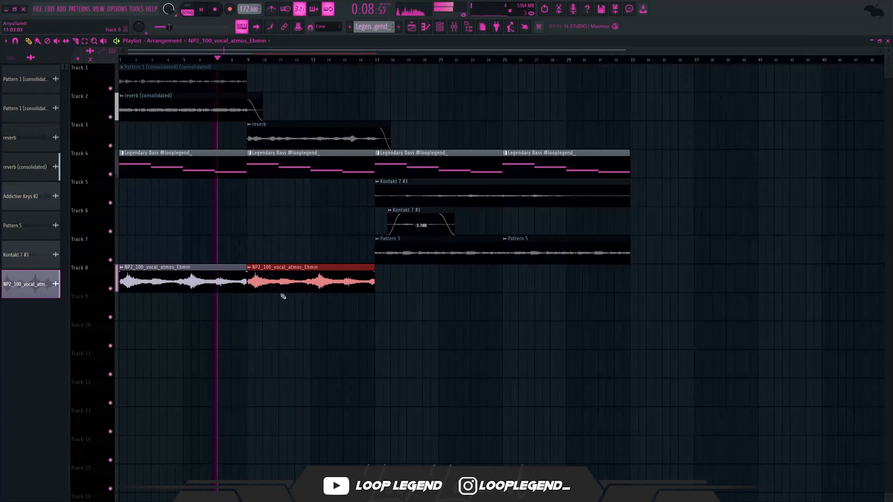
- Set the vocal clip's time-stretching mode to Stretch Pro and adjust its formant shift to about -200 cents
{"action": "double_click", "coordinate": [266, 276]}
{"action": "key", "text": "space"}
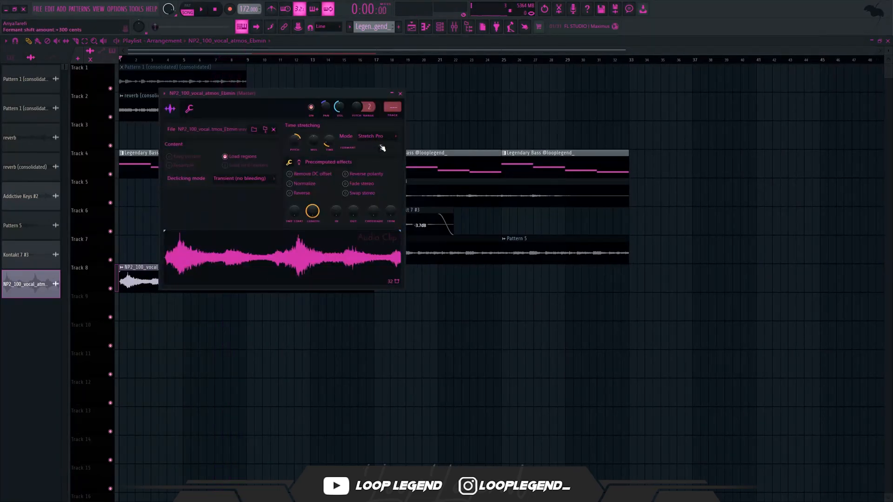
{"action": "key", "text": "space"}
{"action": "scroll", "coordinate": [379, 146], "scroll_direction": "down", "scroll_amount": 2}
{"action": "scroll", "coordinate": [378, 147], "scroll_direction": "up", "scroll_amount": 2}
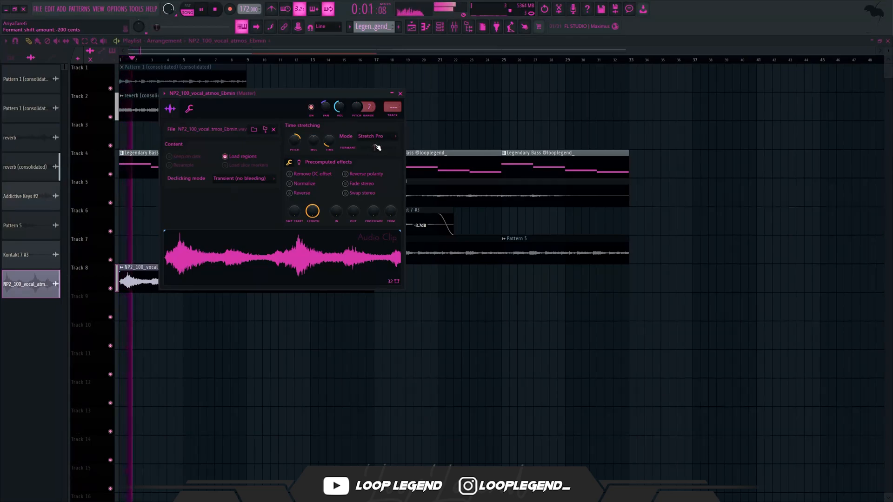
- Route the vocal to mixer track 12 and add Fruity parametric EQ 2 with the Low Cut + High Cut preset, narrowing it and dipping band 5 near 632 Hz
{"action": "key", "text": "ctrl+l"}
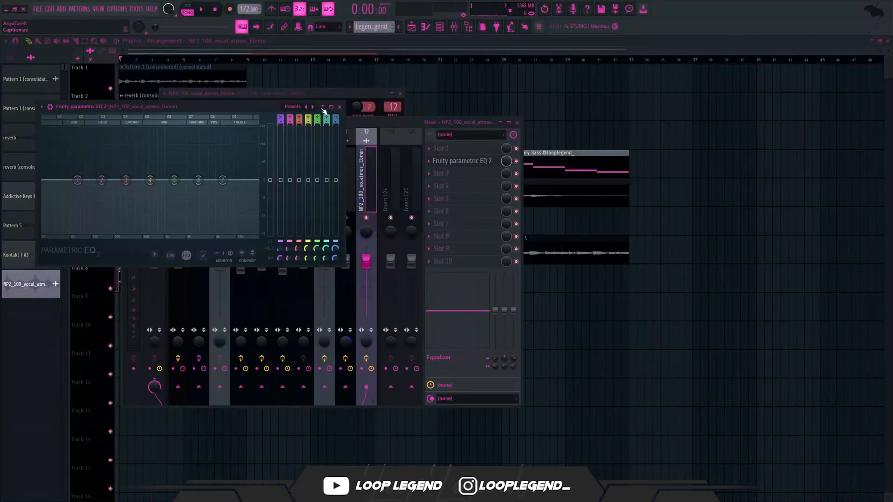
{"action": "key", "text": "space"}
{"action": "left_click", "coordinate": [312, 107]}
{"action": "left_click_drag", "start_coordinate": [241, 179], "coordinate": [227, 179]}
{"action": "left_click_drag", "start_coordinate": [78, 180], "coordinate": [126, 180]}
{"action": "left_click_drag", "start_coordinate": [227, 180], "coordinate": [150, 188]}
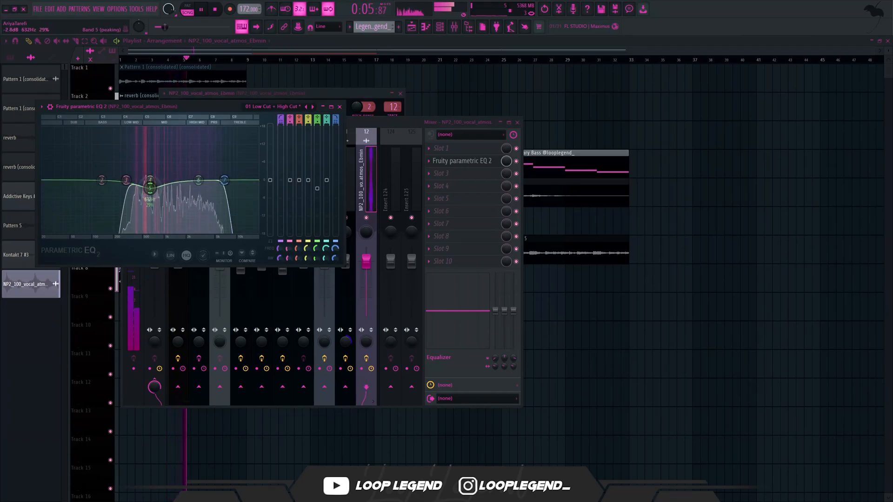
- Load the Bright Scorpio Hall preset in ValhallaSupermassive on the vocal track and reduce its mix
{"action": "key", "text": "Escape"}
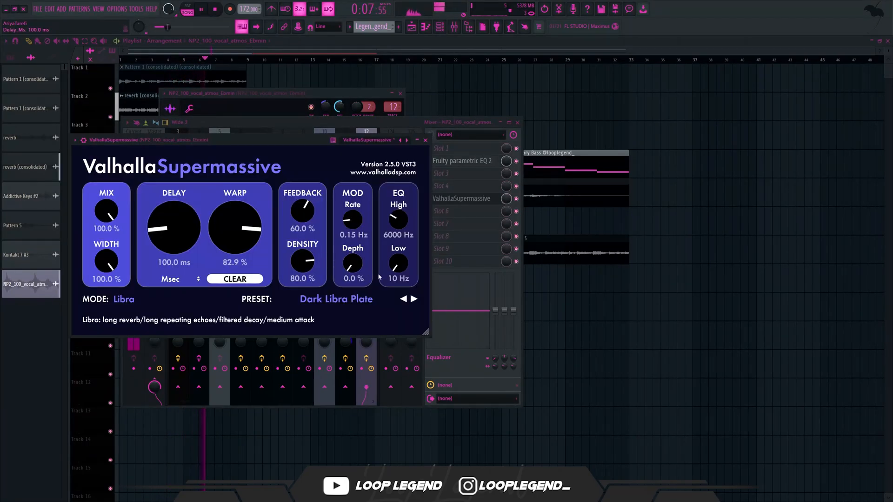
{"action": "left_click", "coordinate": [403, 299]}
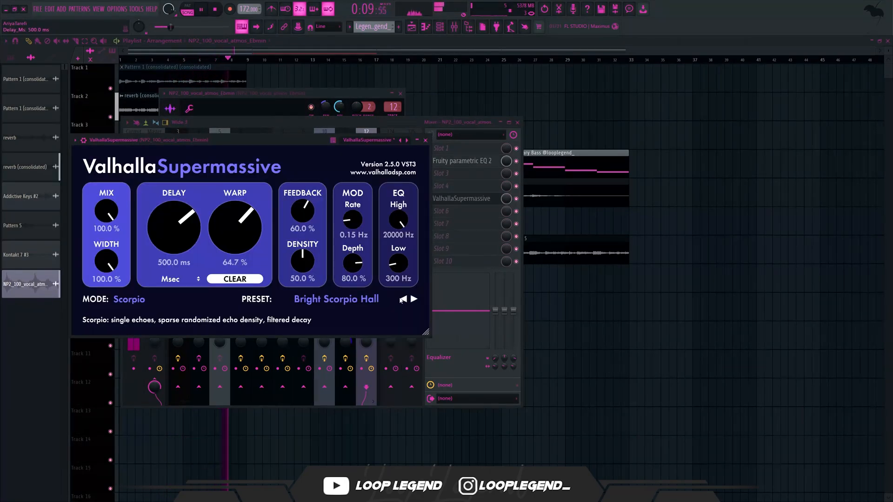
{"action": "left_click_drag", "start_coordinate": [106, 211], "coordinate": [112, 277]}
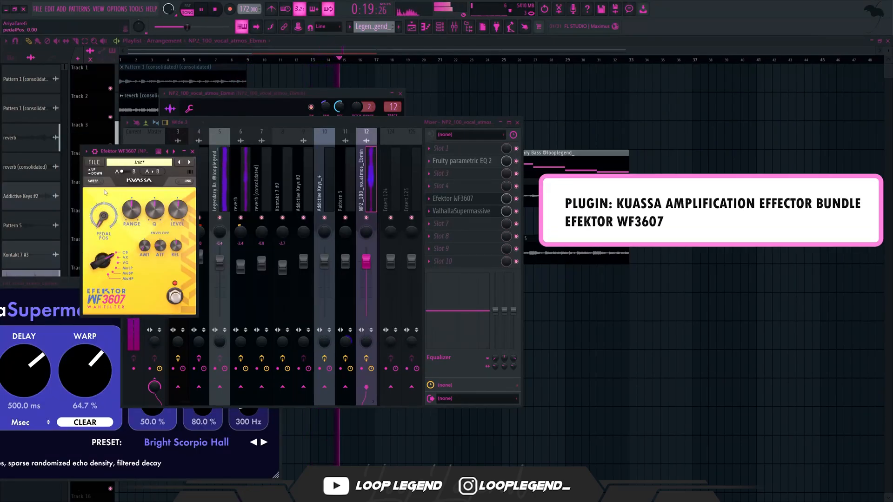
- Create an automation clip for the pedal position of Efektor WF3607 on the vocal's mixer track
{"action": "left_click", "coordinate": [137, 8]}
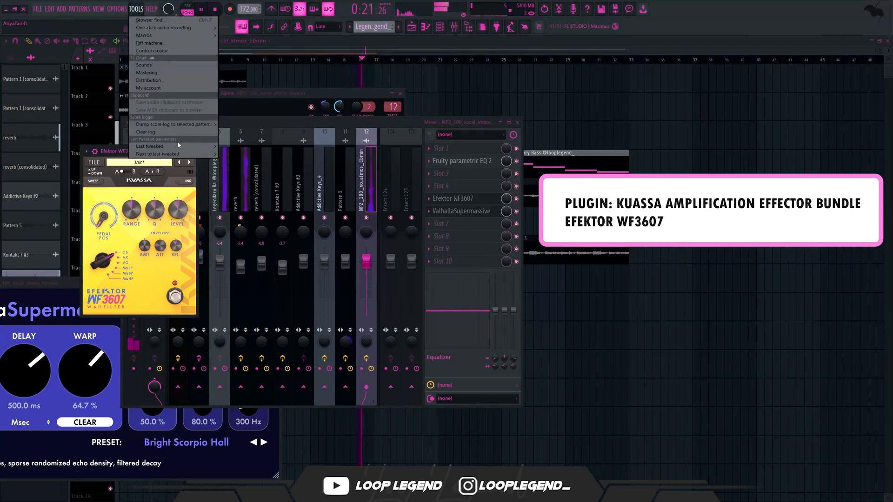
{"action": "mouse_move", "coordinate": [184, 146]}
{"action": "left_click", "coordinate": [288, 204]}
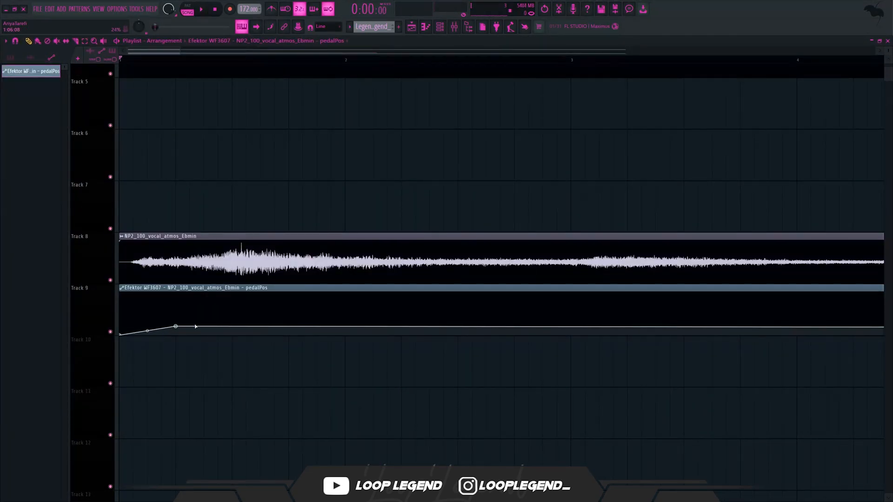
- Shape the start of the pedal position automation as a gentle rise followed by a sharp curved peak in bar 1
{"action": "key", "text": "space"}
{"action": "right_click", "coordinate": [219, 310]}
{"action": "left_click_drag", "start_coordinate": [219, 311], "coordinate": [271, 326]}
{"action": "key", "text": "space"}
{"action": "right_click", "coordinate": [253, 314]}
{"action": "right_click", "coordinate": [271, 298]}
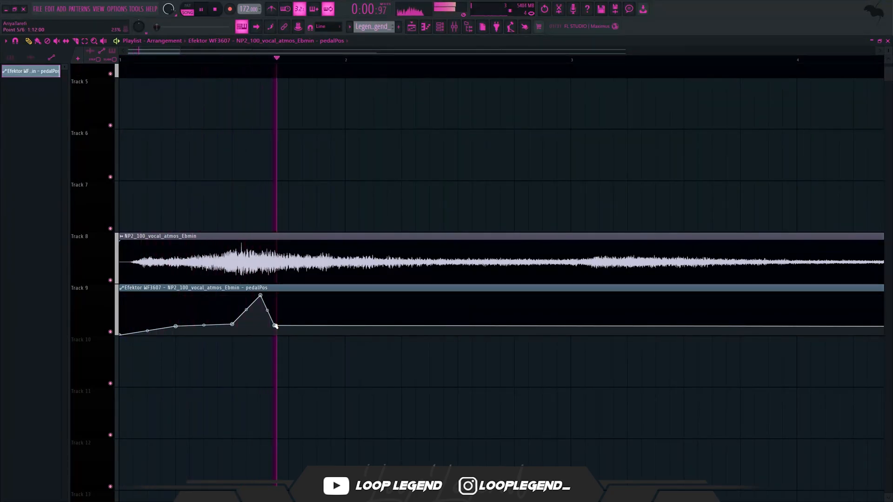
{"action": "key", "text": "space"}
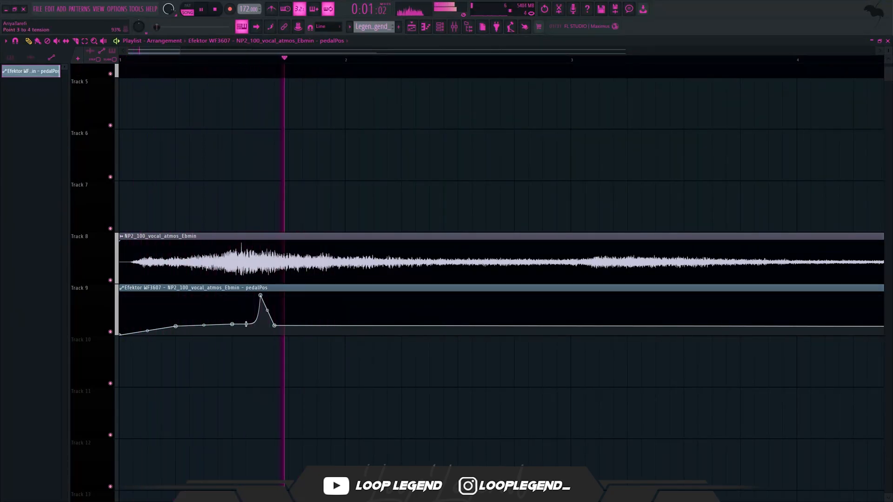
- Add a second, lower curved bump with an abrupt drop after the first peak in the pedal position automation
{"action": "right_click", "coordinate": [287, 324]}
{"action": "key", "text": "space"}
{"action": "right_click", "coordinate": [304, 293]}
{"action": "right_click", "coordinate": [299, 317]}
{"action": "key", "text": "space"}
{"action": "left_click_drag", "start_coordinate": [303, 316], "coordinate": [303, 327]}
{"action": "key", "text": "space"}
{"action": "left_click_drag", "start_coordinate": [304, 294], "coordinate": [302, 311]}
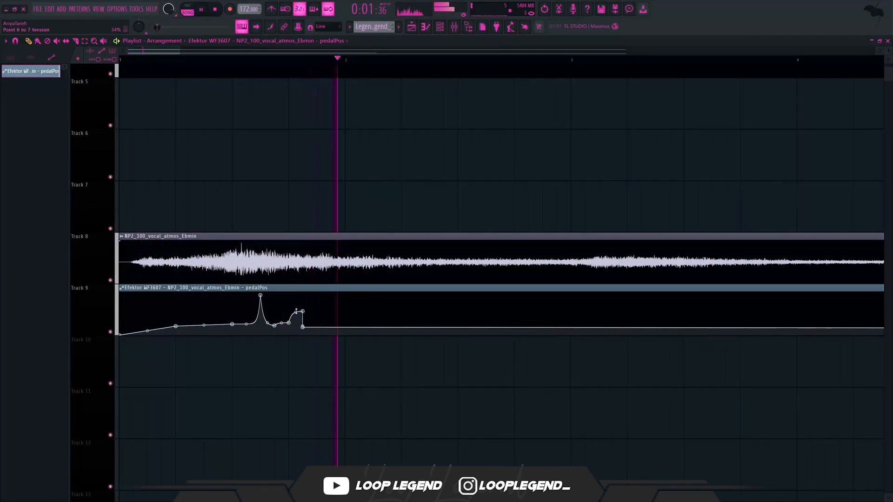
- Add a matching curved bump with an abrupt drop at bar 2 of the pedal position automation
{"action": "key", "text": "space"}
{"action": "right_click", "coordinate": [345, 332]}
{"action": "right_click", "coordinate": [359, 293]}
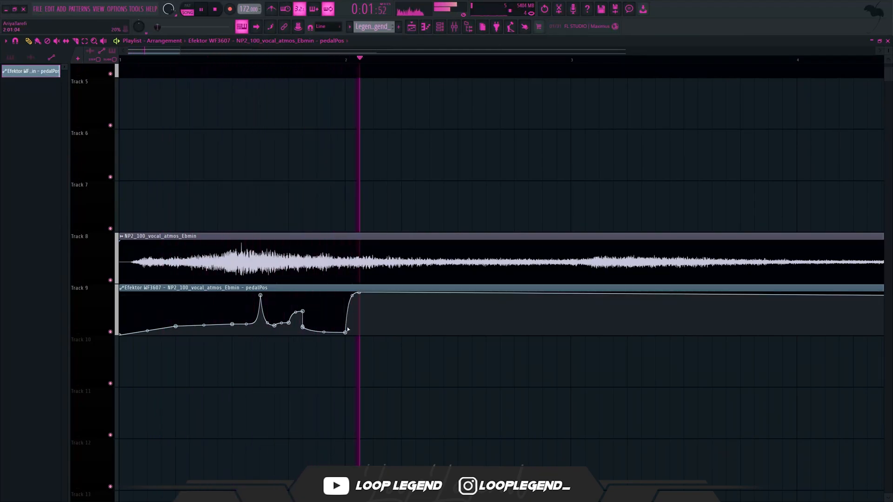
{"action": "left_click_drag", "start_coordinate": [361, 294], "coordinate": [366, 329]}
{"action": "right_click", "coordinate": [362, 314]}
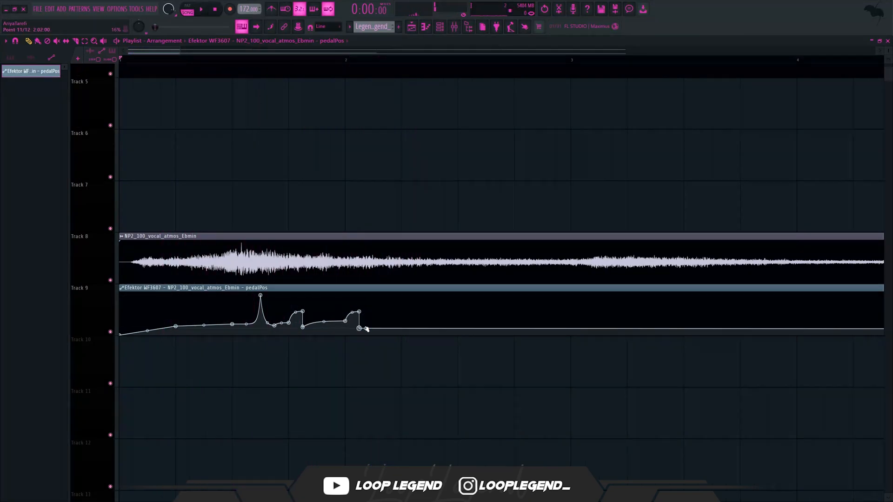
- Draw a ramp peaking at bar 3 in the pedal automation, drop it, and curve a final rise ending at bar 5
{"action": "right_click", "coordinate": [458, 330]}
{"action": "right_click", "coordinate": [568, 308]}
{"action": "left_click_drag", "start_coordinate": [568, 309], "coordinate": [515, 296]}
{"action": "key", "text": "space"}
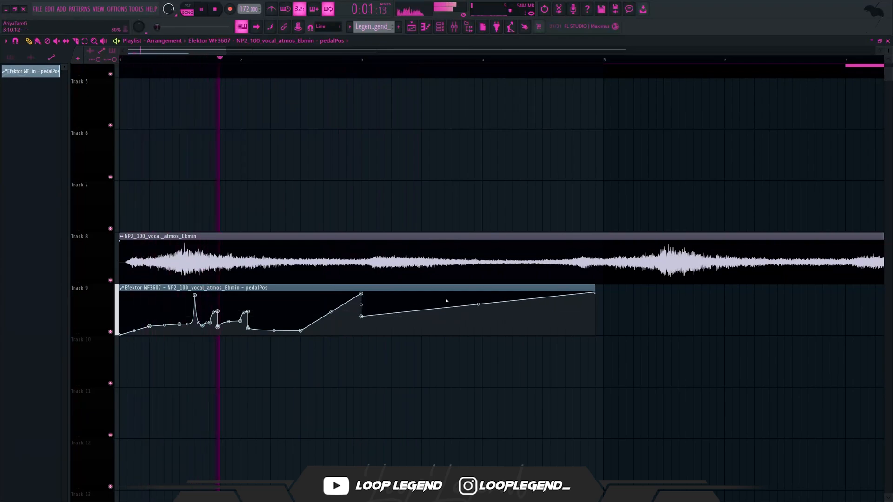
{"action": "left_click_drag", "start_coordinate": [594, 292], "coordinate": [604, 291]}
{"action": "left_click_drag", "start_coordinate": [482, 305], "coordinate": [483, 312]}
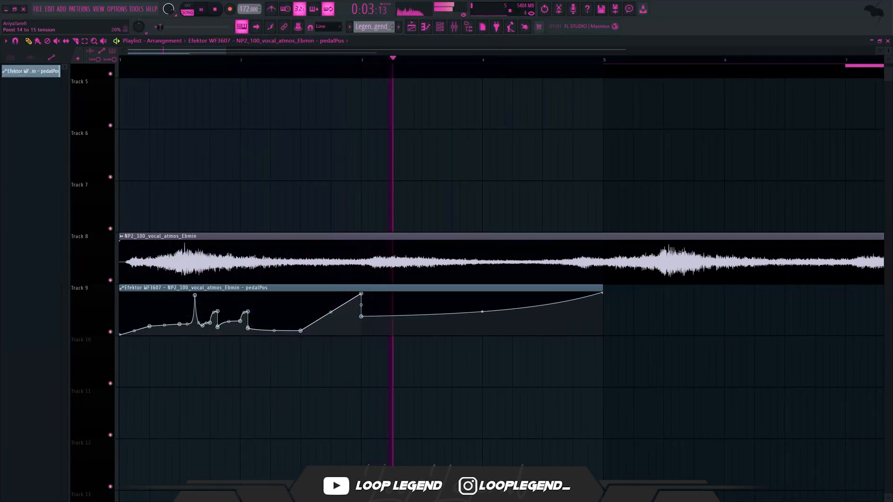
- Duplicate the 4-bar pedal position automation clip on Track 9 so the copy starts at bar 5
{"action": "left_click_drag", "start_coordinate": [650, 308], "coordinate": [235, 355]}
{"action": "key", "text": "ctrl+b"}
{"action": "scroll", "coordinate": [236, 355], "scroll_direction": "down", "scroll_amount": 4}
{"action": "left_click", "coordinate": [343, 395], "text": "ctrl"}
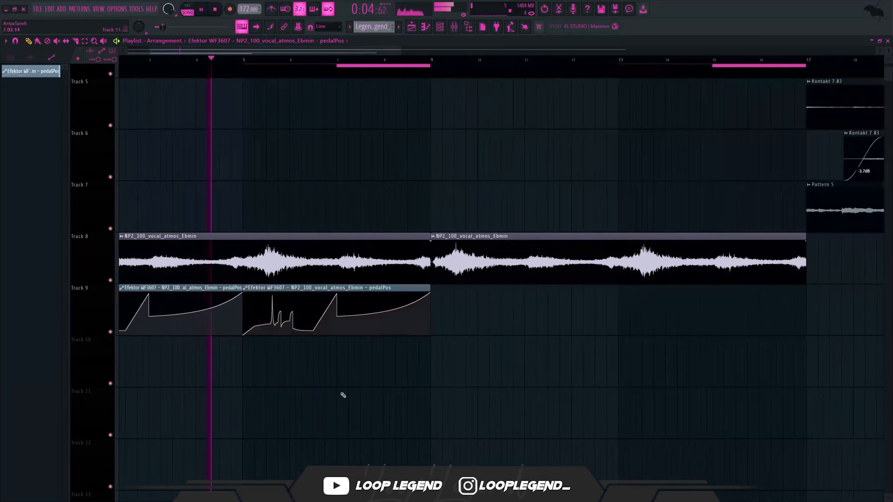
- Recolor the Efektor WF3607 pedal position automation clips with a dark swatch
{"action": "middle_click", "coordinate": [283, 287]}
{"action": "left_click", "coordinate": [282, 282]}
{"action": "left_click", "coordinate": [427, 348]}
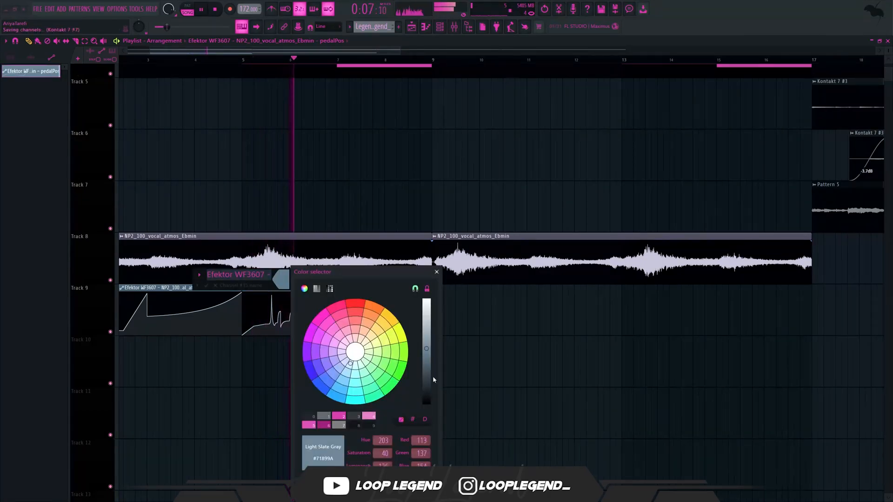
{"action": "left_click", "coordinate": [370, 425]}
{"action": "key", "text": "Return"}
- Duplicate both pedal position automation clips so they also cover the second vocal clip from bar 9
{"action": "left_click_drag", "start_coordinate": [489, 289], "coordinate": [26, 390]}
{"action": "key", "text": "ctrl+b"}
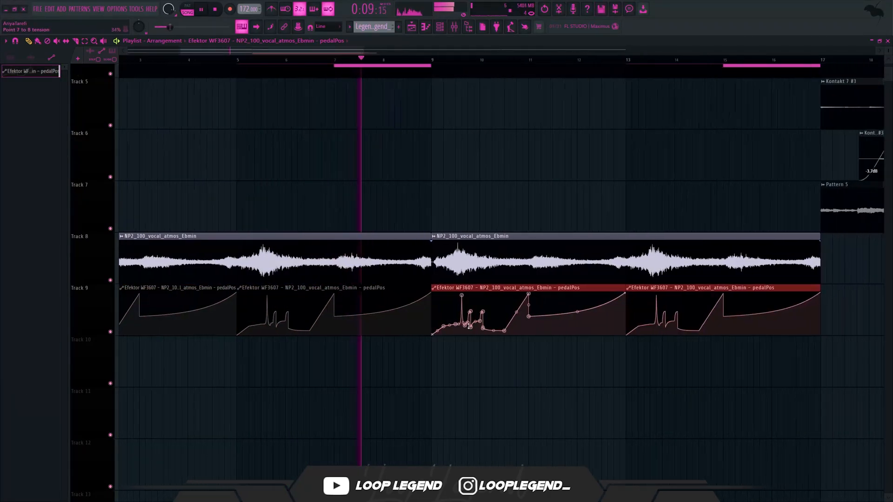
{"action": "scroll", "coordinate": [472, 320], "scroll_direction": "up", "scroll_amount": 6}
{"action": "left_click", "coordinate": [417, 385], "text": "ctrl"}
- Add Fruity Limiter in compressor mode to the vocal track, place it after the parametric EQ, and adjust its threshold
{"action": "scroll", "coordinate": [324, 345], "scroll_direction": "up", "scroll_amount": 4}
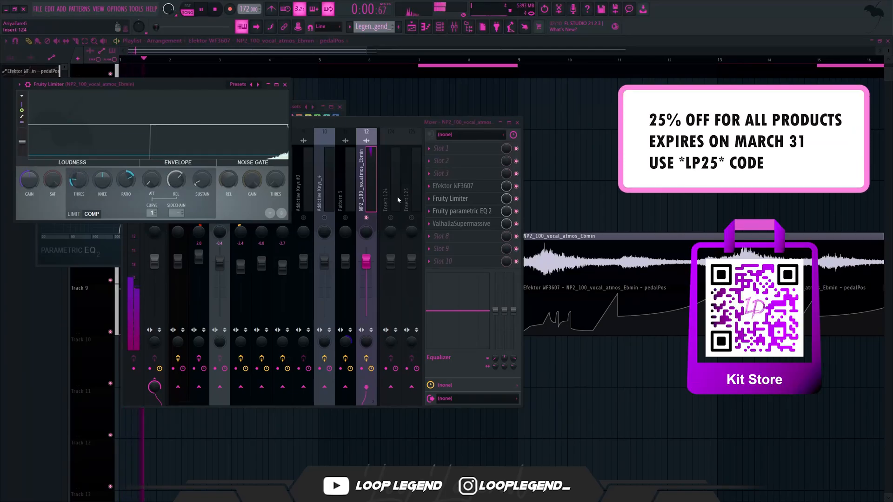
{"action": "scroll", "coordinate": [467, 200], "scroll_direction": "down", "scroll_amount": 1}
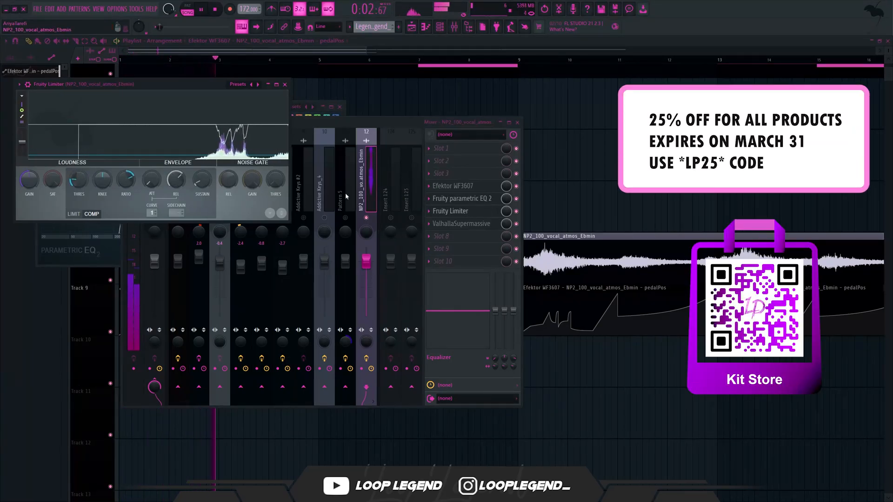
{"action": "left_click_drag", "start_coordinate": [74, 184], "coordinate": [75, 179]}
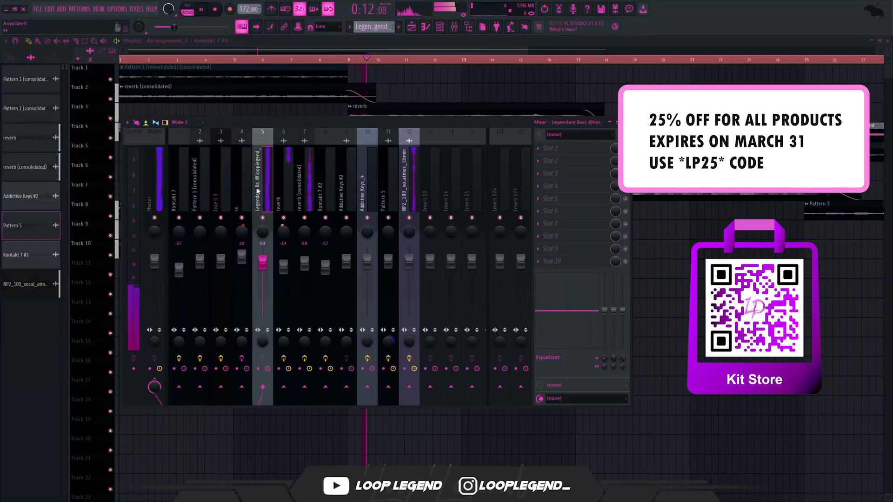
- Route mixer tracks 5 to 12, from the Legendary Bass to the vocal, only to Insert 13
{"action": "left_click_drag", "start_coordinate": [409, 200], "coordinate": [279, 211]}
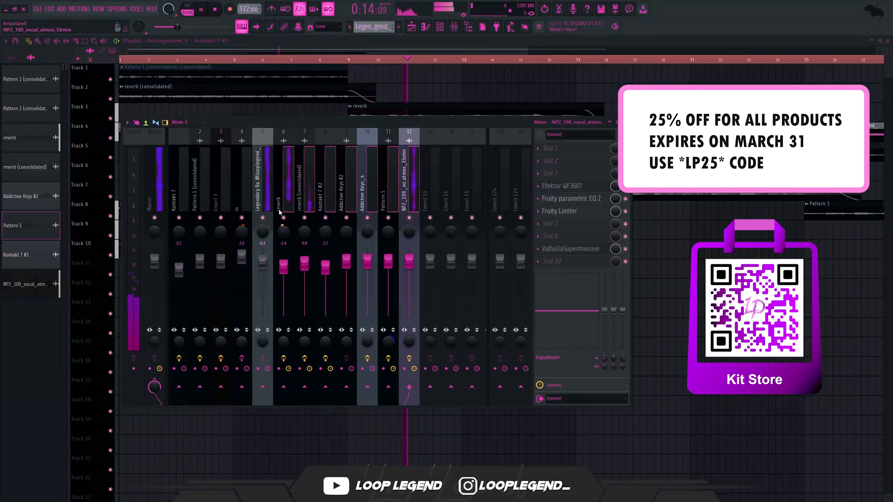
{"action": "right_click", "coordinate": [436, 386]}
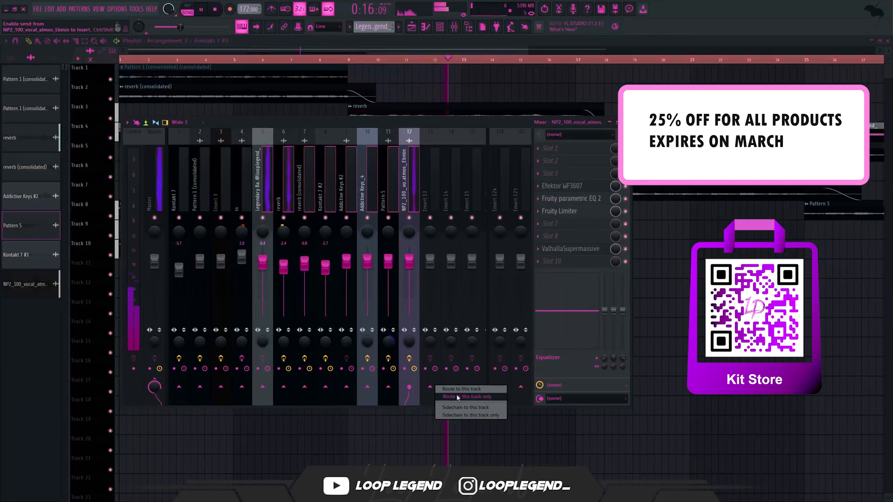
{"action": "left_click", "coordinate": [457, 397]}
- Add CLA-3A Stereo to Insert 13 with its gain at about 5.30, and load Soundgoodizer in slot 7
{"action": "left_click", "coordinate": [428, 189]}
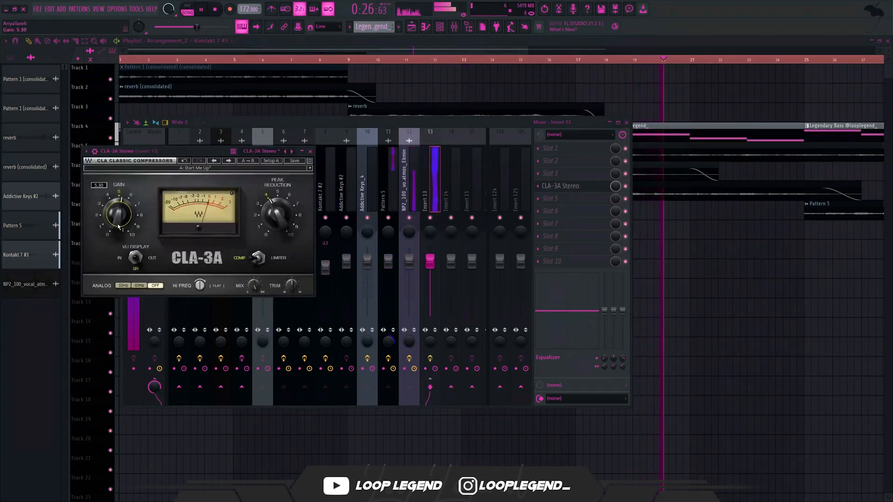
{"action": "left_click", "coordinate": [568, 234]}
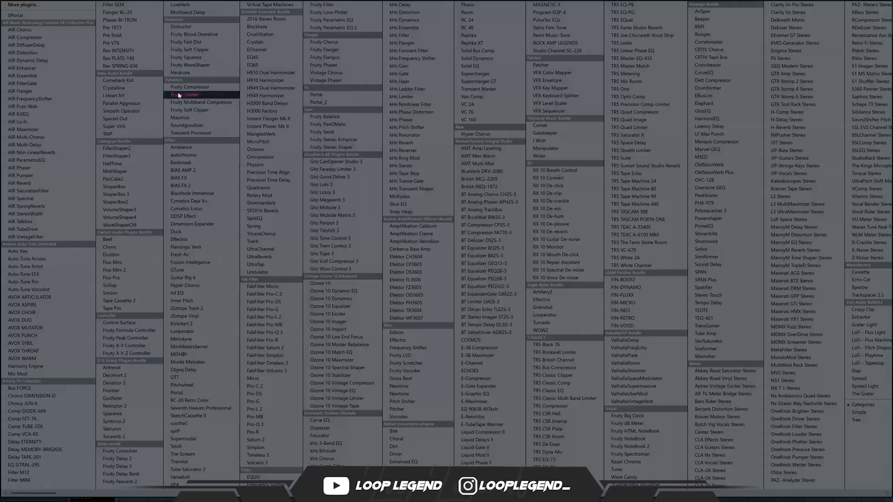
{"action": "left_click", "coordinate": [179, 125]}
- Replace Soundgoodizer on Insert 13 with Maximus, reduce its LMH mix, and lower the master post gain to about -4.6 dB
{"action": "left_click", "coordinate": [538, 224]}
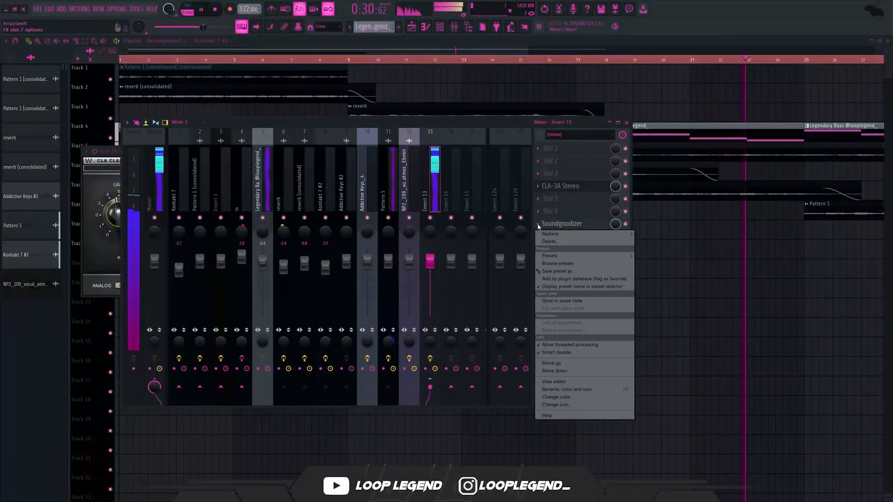
{"action": "left_click", "coordinate": [550, 233]}
{"action": "left_click", "coordinate": [190, 118]}
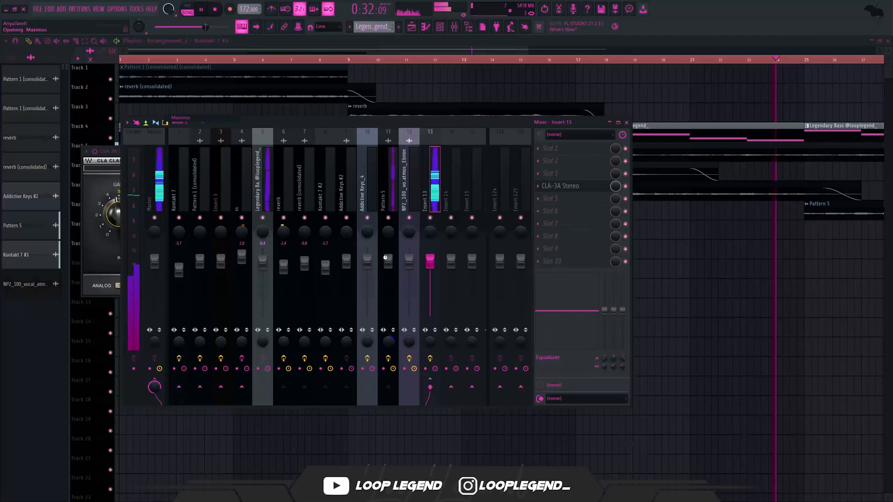
{"action": "left_click", "coordinate": [237, 84]}
{"action": "left_click", "coordinate": [244, 406]}
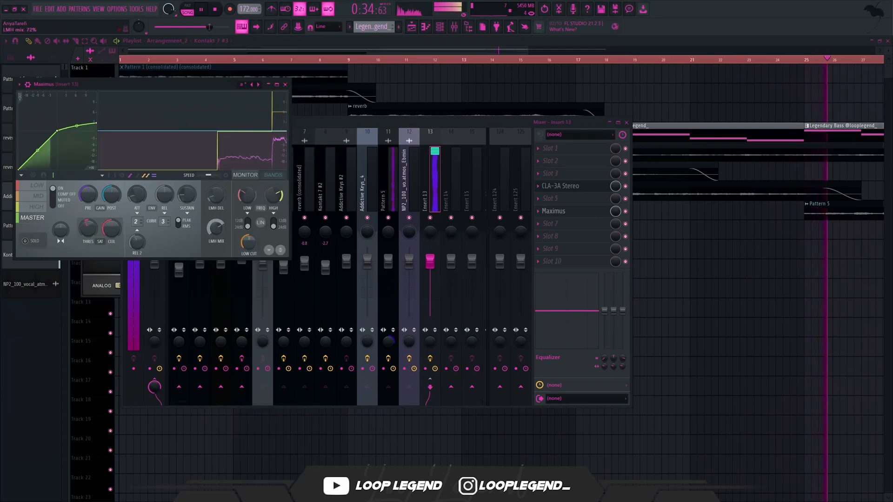
{"action": "left_click_drag", "start_coordinate": [216, 228], "coordinate": [216, 268]}
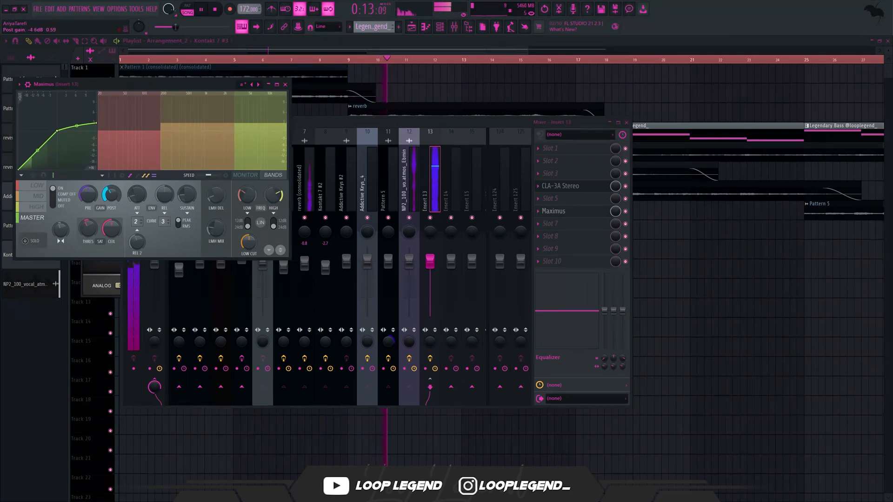
- Add RC-20 Retro Color after Maximus on Insert 13, choose the Tape 1 preset and lower its Distort amount
{"action": "key", "text": "Escape"}
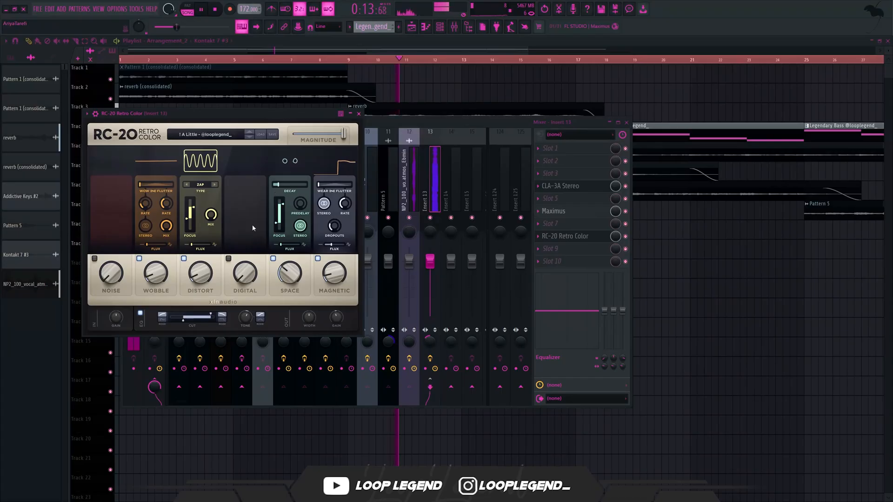
{"action": "left_click", "coordinate": [250, 137]}
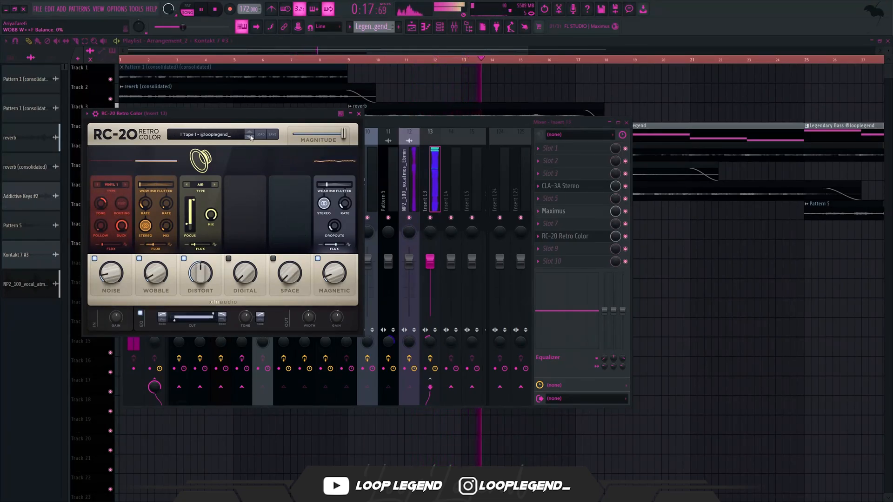
{"action": "left_click_drag", "start_coordinate": [204, 268], "coordinate": [203, 279]}
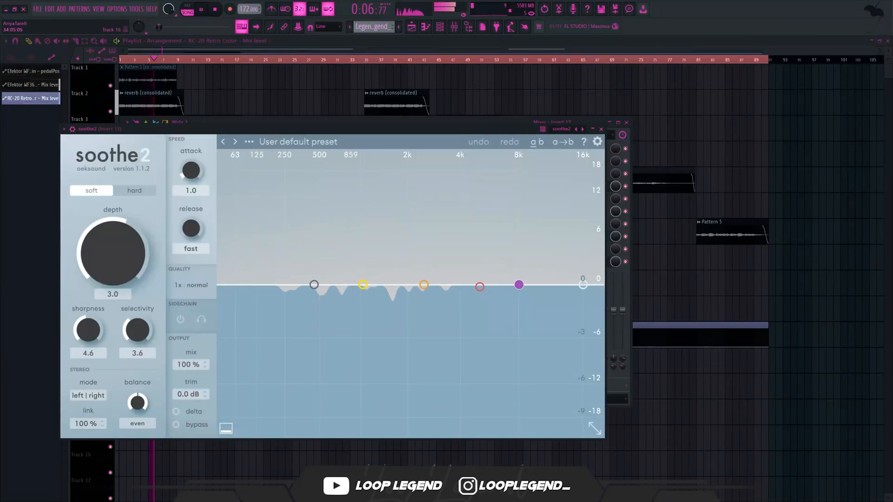
- In soothe2 on Insert 13, move band 2 to about 546 Hz at 6.4 dB and raise the red band at a lower frequency
{"action": "left_click_drag", "start_coordinate": [424, 284], "coordinate": [324, 231]}
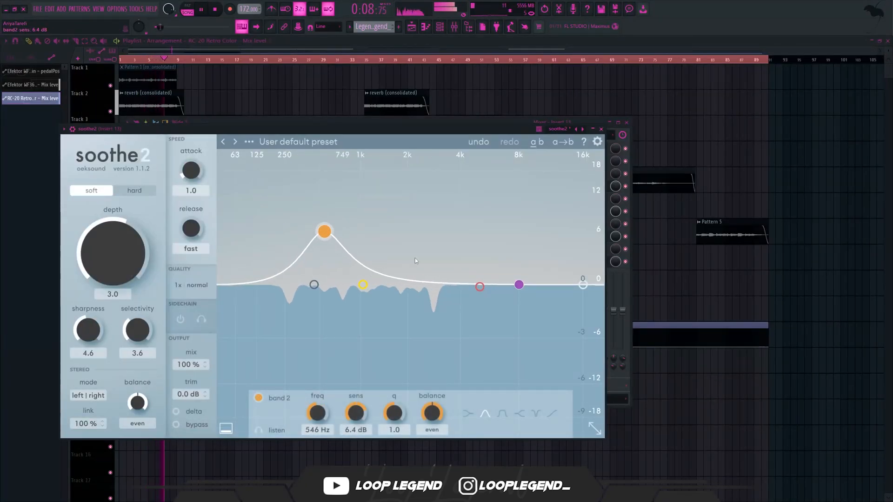
{"action": "left_click_drag", "start_coordinate": [479, 286], "coordinate": [419, 250]}
{"action": "key", "text": "Escape"}
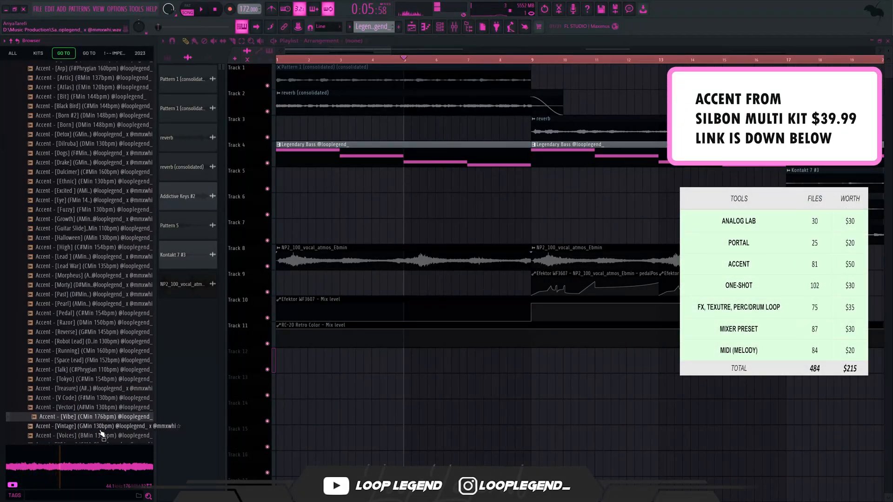
- Audition the accent samples and place Accent - [Vintage] (GMin 130bpm) on Track 12 at bar 1
{"action": "left_click", "coordinate": [100, 427]}
{"action": "scroll", "coordinate": [107, 382], "scroll_direction": "down", "scroll_amount": 5}
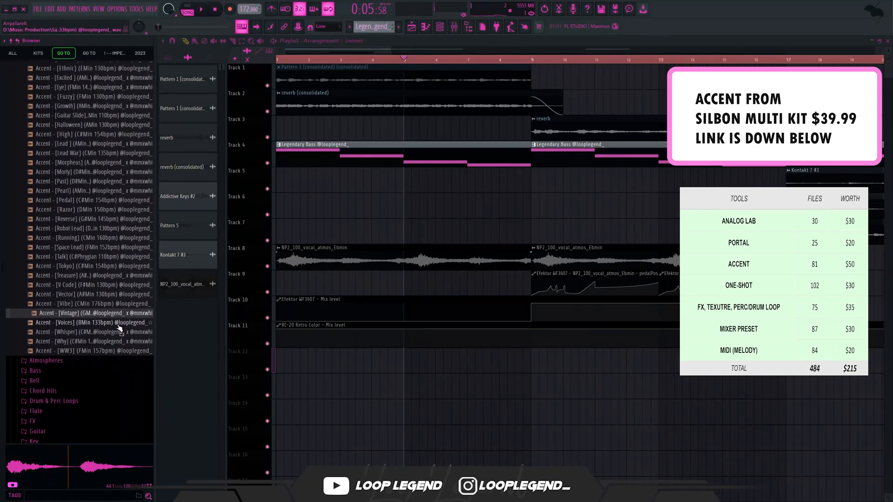
{"action": "left_click_drag", "start_coordinate": [75, 314], "coordinate": [360, 362]}
- Reverse the Vintage accent sample, lower its channel volume to about 94%, and repeat the clip along Track 12
{"action": "double_click", "coordinate": [360, 363]}
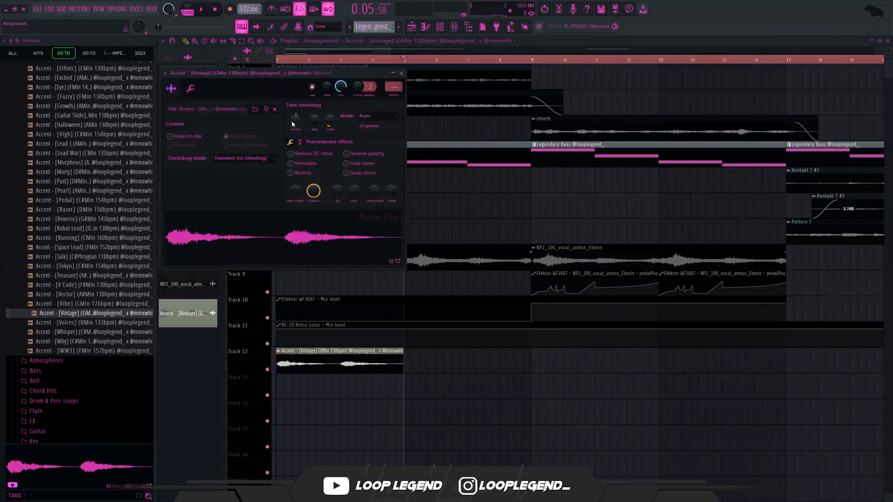
{"action": "left_click", "coordinate": [303, 173]}
{"action": "key", "text": "space"}
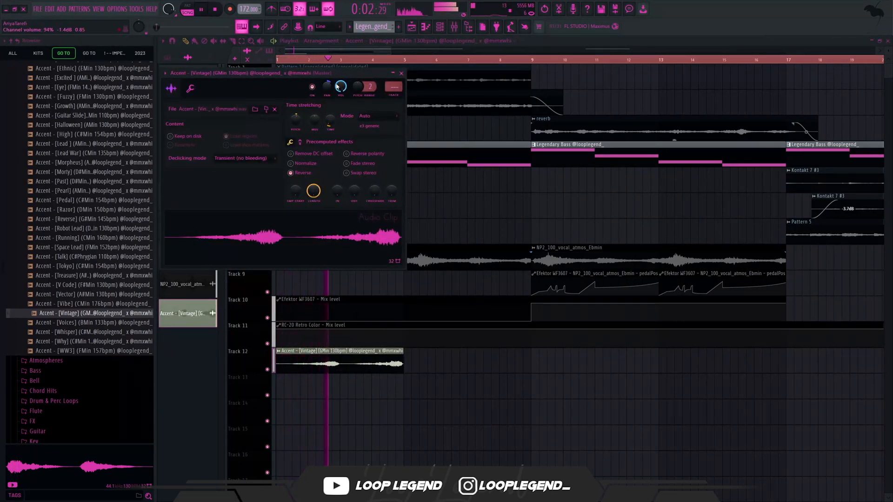
{"action": "left_click", "coordinate": [401, 73]}
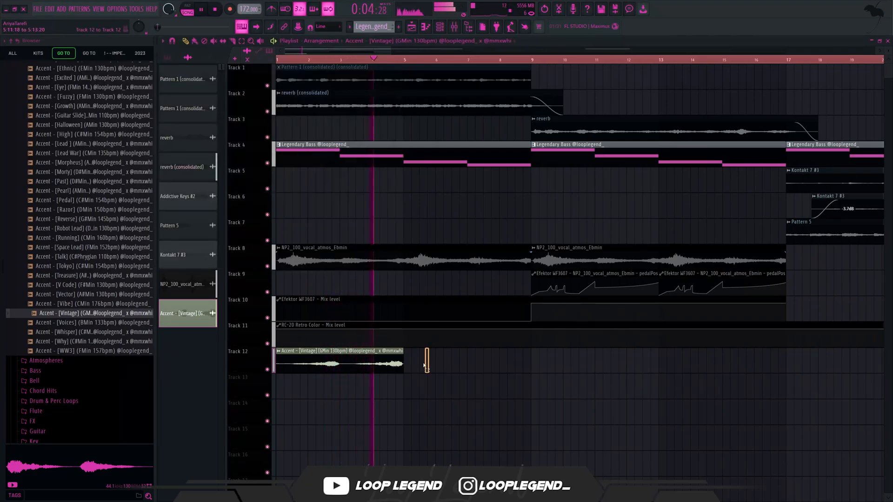
{"action": "left_click_drag", "start_coordinate": [409, 362], "coordinate": [433, 363]}
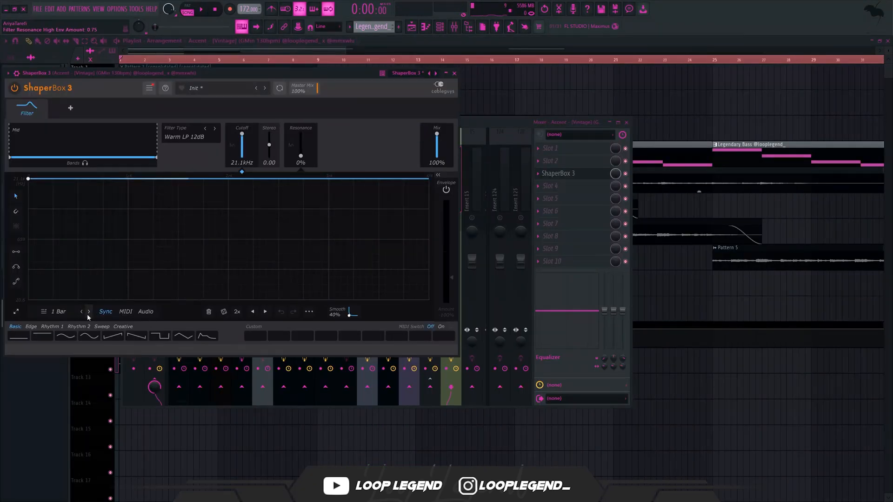
- Shape a 4-bar ShaperBox 3 filter curve on the accent track that drops sharply halfway and ramps up to a reduced end point
{"action": "left_click", "coordinate": [89, 311]}
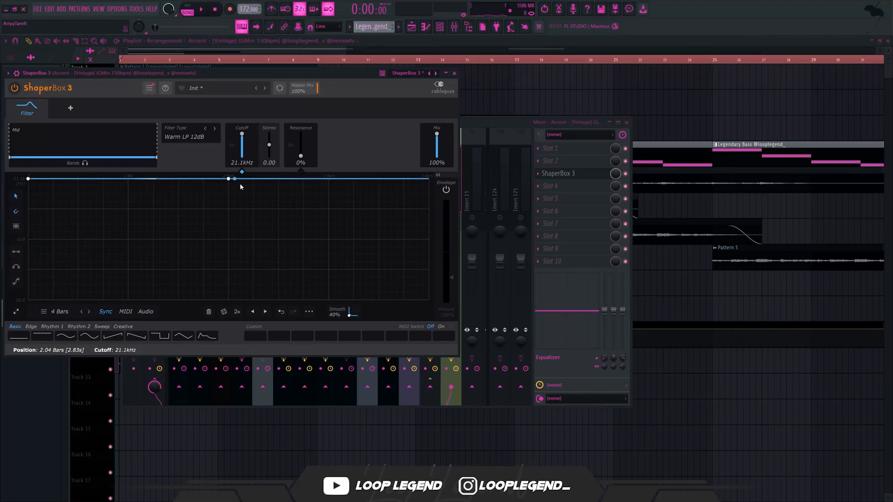
{"action": "left_click", "coordinate": [253, 194]}
{"action": "left_click_drag", "start_coordinate": [254, 194], "coordinate": [228, 254]}
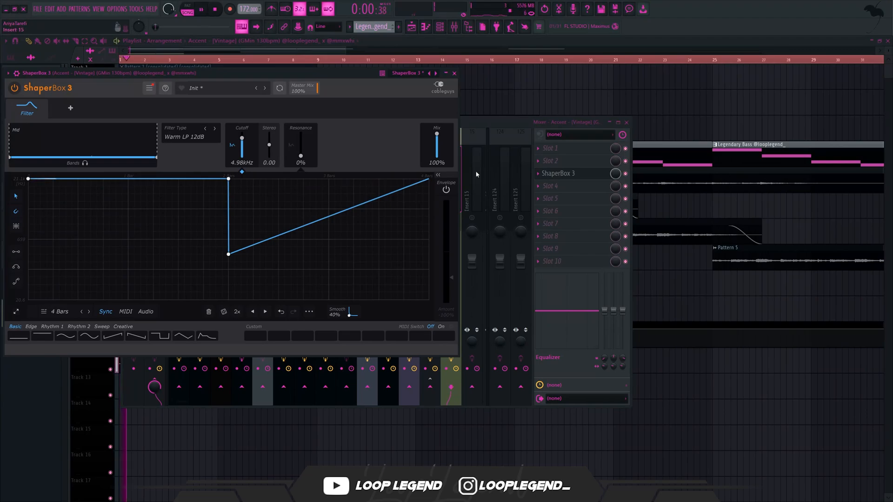
{"action": "left_click_drag", "start_coordinate": [427, 179], "coordinate": [428, 231]}
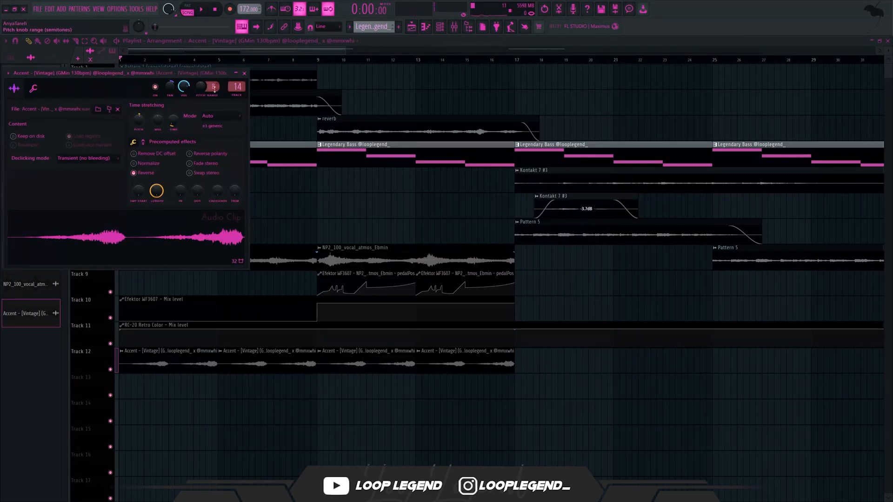
- Set the Vintage accent sample's time-stretching mode to Stretch and adjust its channel pitch with a range of 12
{"action": "left_click", "coordinate": [214, 116]}
{"action": "left_click", "coordinate": [212, 140]}
{"action": "key", "text": "space"}
- Add Fruity Parametric EQ 2 in slot 8 of the accent track, adjust its low bands and lower the band 7 low-pass cutoff
{"action": "key", "text": "F9"}
{"action": "left_click", "coordinate": [557, 237]}
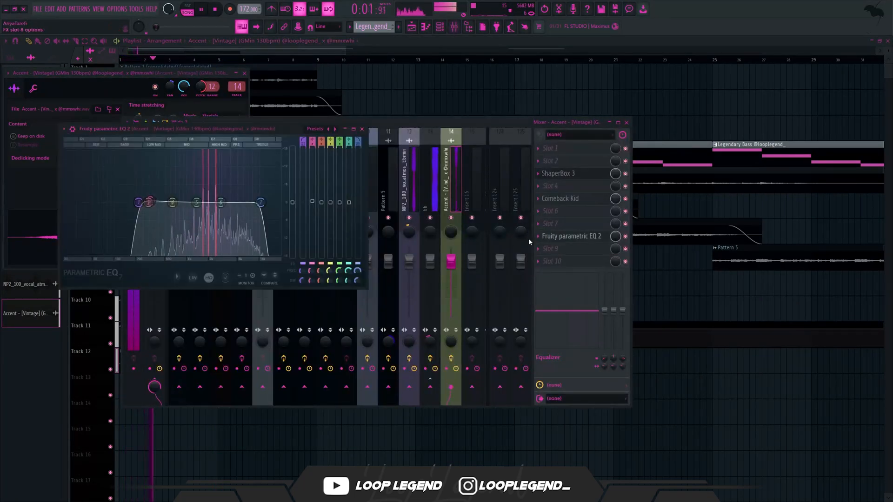
{"action": "left_click_drag", "start_coordinate": [165, 201], "coordinate": [171, 202]}
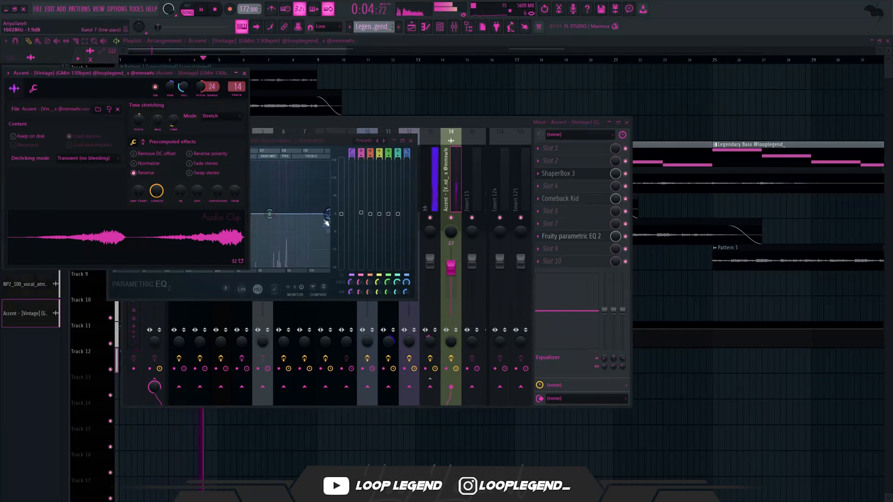
{"action": "left_click_drag", "start_coordinate": [326, 223], "coordinate": [297, 216]}
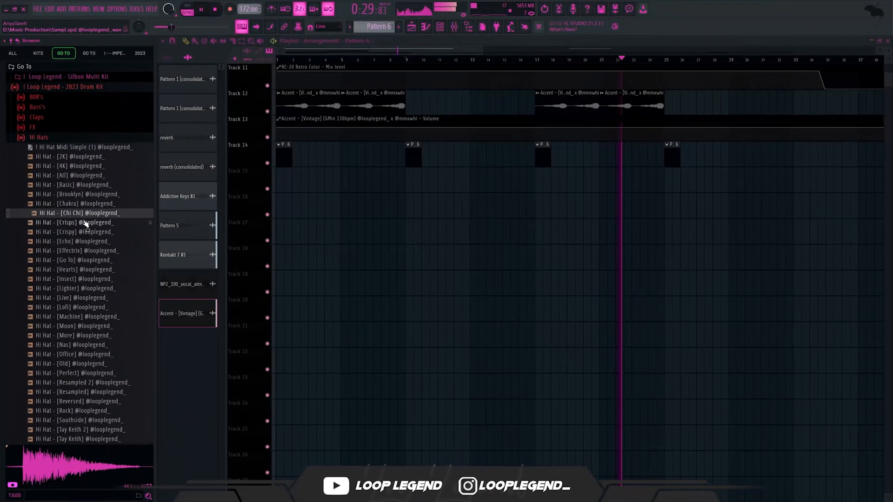
- Audition hi-hats from the 2023 Drum Kit and load Hi Hat - [Crispy] into a new channel
{"action": "left_click", "coordinate": [79, 223]}
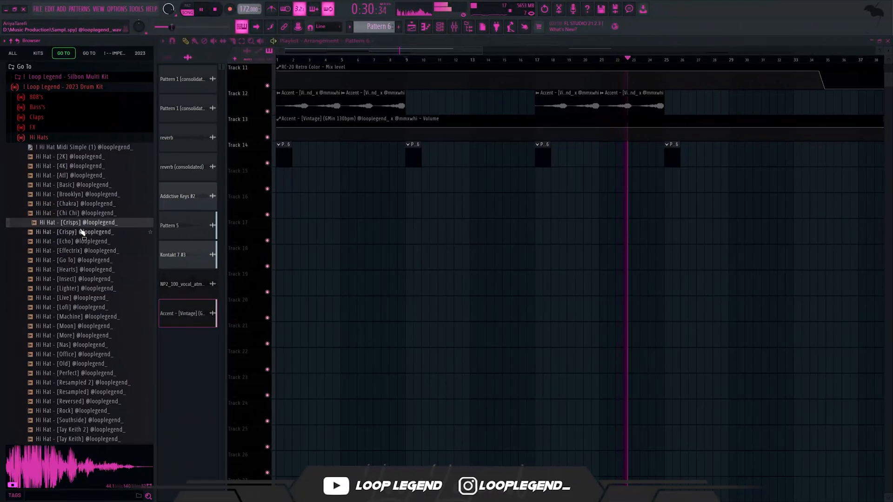
{"action": "left_click", "coordinate": [80, 229]}
{"action": "right_click", "coordinate": [80, 228]}
{"action": "left_click", "coordinate": [91, 238]}
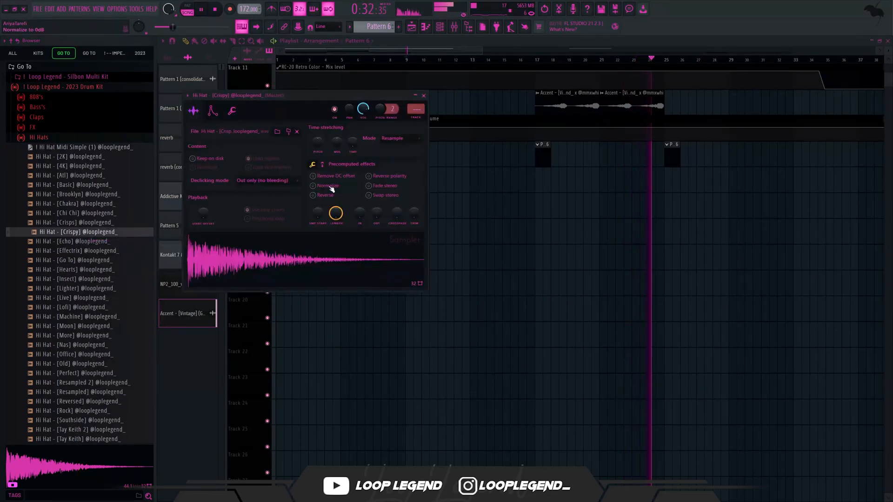
- Program a two-bar Hi Hat - [Crispy] rhythm in Pattern 6 with hits on steps 1, 3, 7, 15, 21, 27 and 29
{"action": "key", "text": "F6"}
{"action": "left_click", "coordinate": [395, 199]}
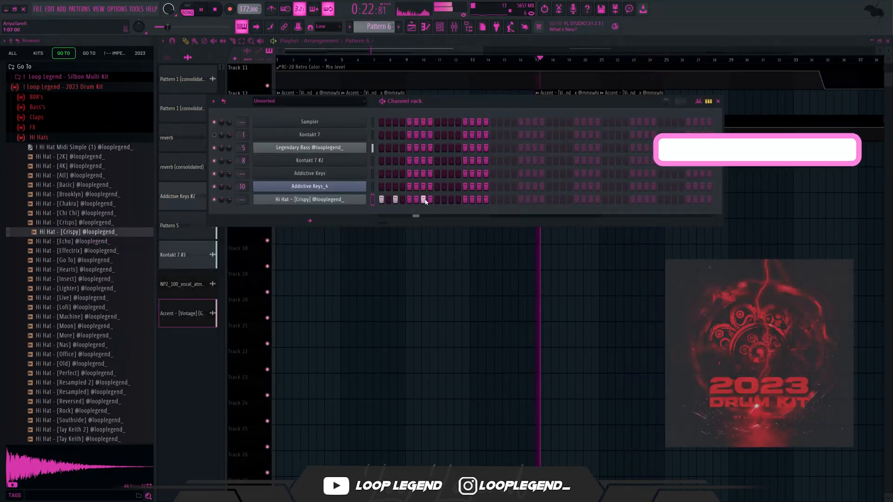
{"action": "left_click", "coordinate": [423, 199]}
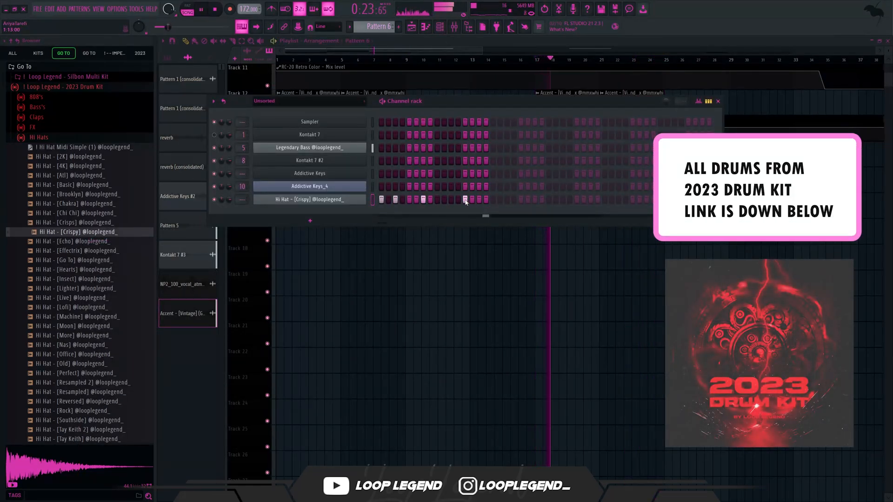
{"action": "left_click", "coordinate": [479, 199]}
{"action": "left_click", "coordinate": [521, 199]}
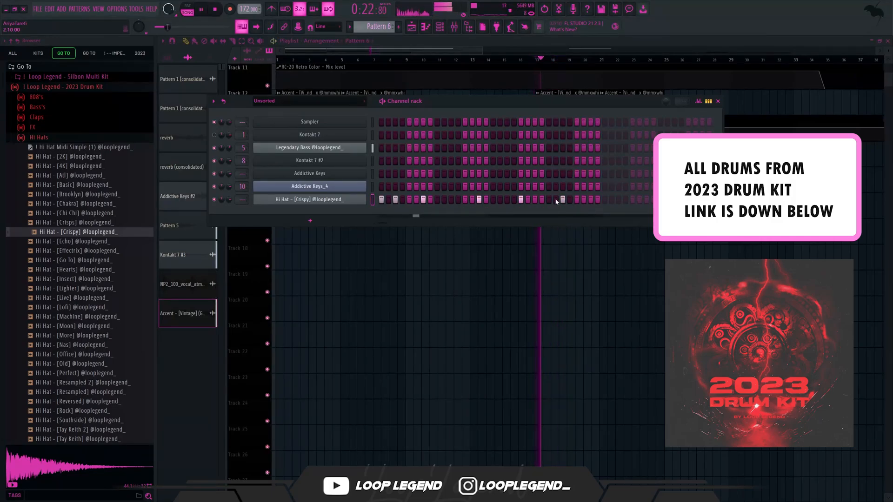
{"action": "left_click", "coordinate": [576, 200]}
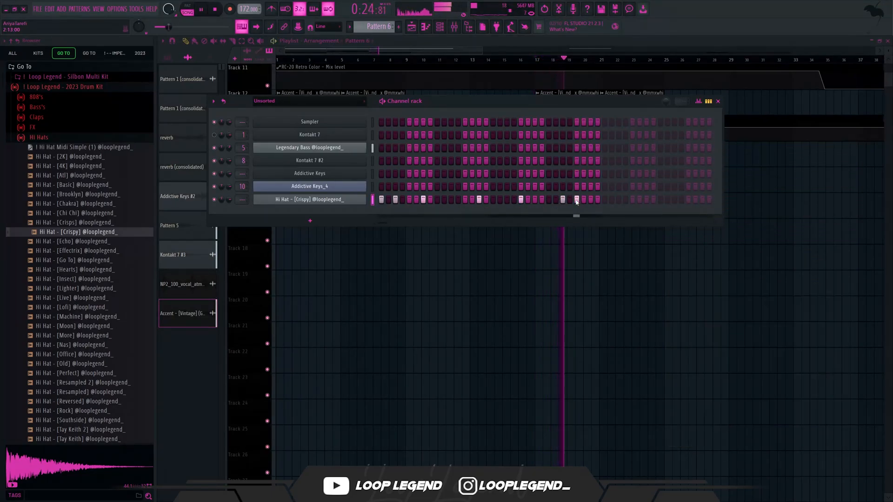
- Add a low-velocity F#4 note near the end of the two-bar hi-hat pattern and duplicate the notes into bars 3 and 4
{"action": "left_click", "coordinate": [425, 26]}
{"action": "scroll", "coordinate": [480, 356], "scroll_direction": "down", "scroll_amount": 2}
{"action": "scroll", "coordinate": [474, 364], "scroll_direction": "up", "scroll_amount": 5}
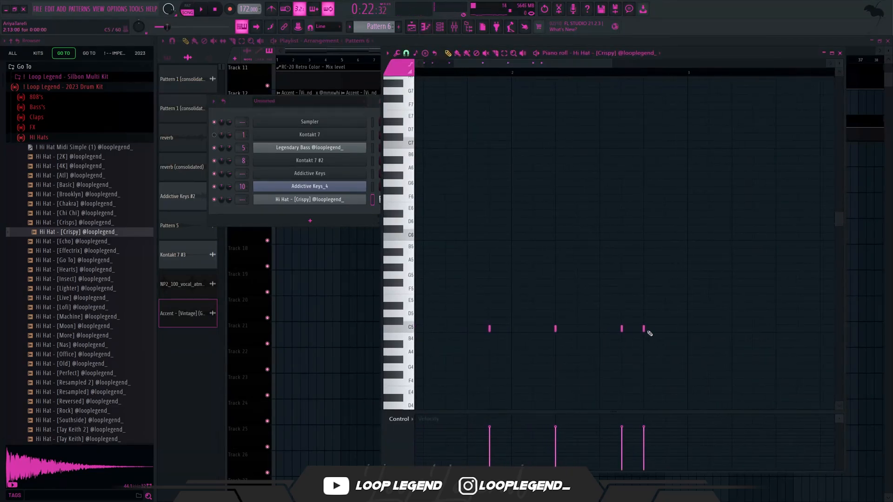
{"action": "scroll", "coordinate": [663, 410], "scroll_direction": "down", "scroll_amount": 3}
{"action": "left_click", "coordinate": [617, 448]}
{"action": "key", "text": "space"}
{"action": "key", "text": "ctrl+b"}
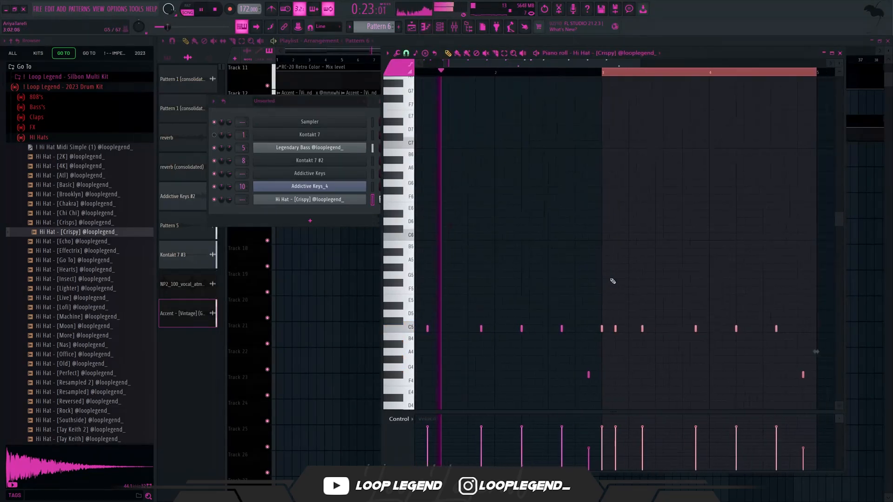
- Replace the last C5 hi-hat note in bar 4 with an F#4 note and duplicate the four-bar pattern into bars 5 to 8
{"action": "scroll", "coordinate": [612, 281], "scroll_direction": "down", "scroll_amount": 3}
{"action": "key", "text": "ctrl+a"}
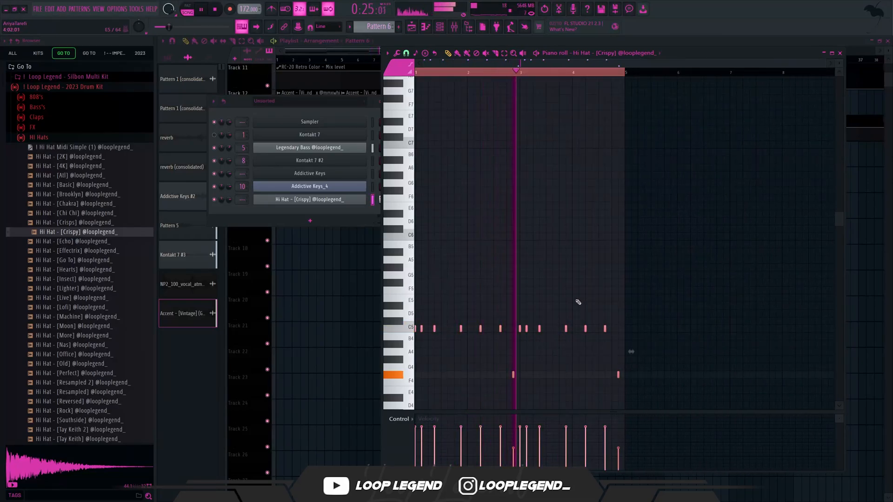
{"action": "scroll", "coordinate": [605, 353], "scroll_direction": "up", "scroll_amount": 3}
{"action": "right_click", "coordinate": [605, 329]}
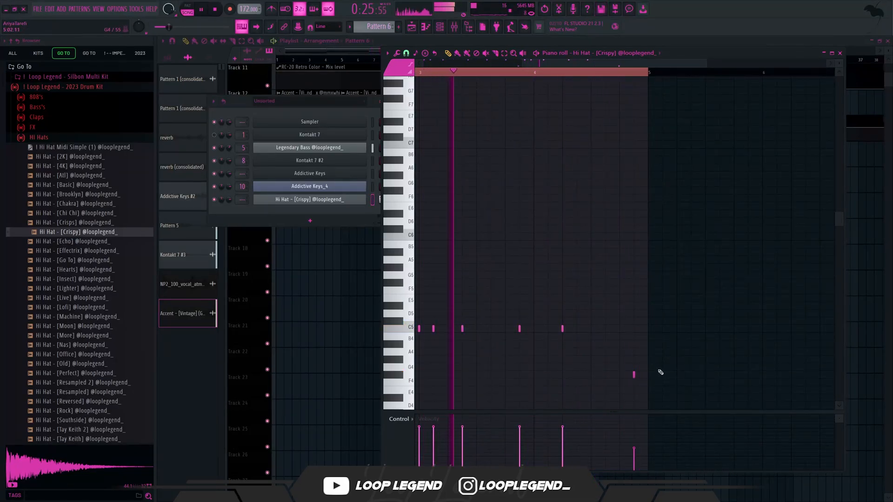
{"action": "left_click", "coordinate": [605, 375]}
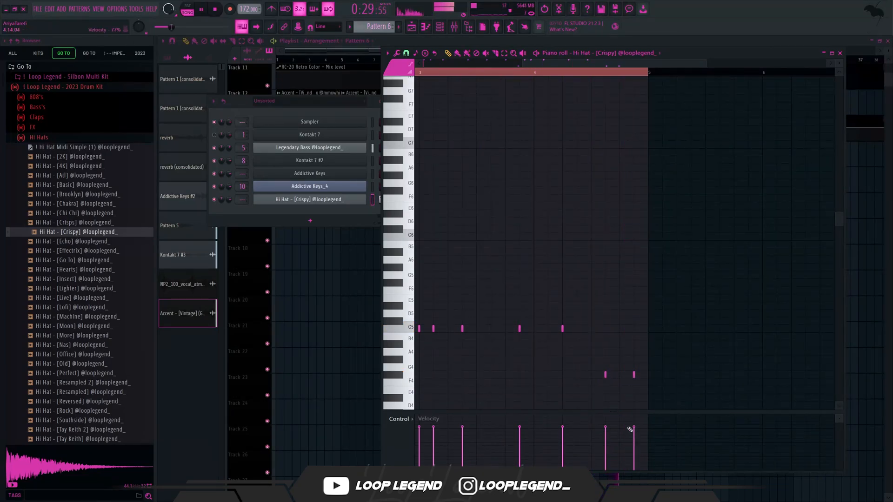
{"action": "scroll", "coordinate": [551, 181], "scroll_direction": "down", "scroll_amount": 4}
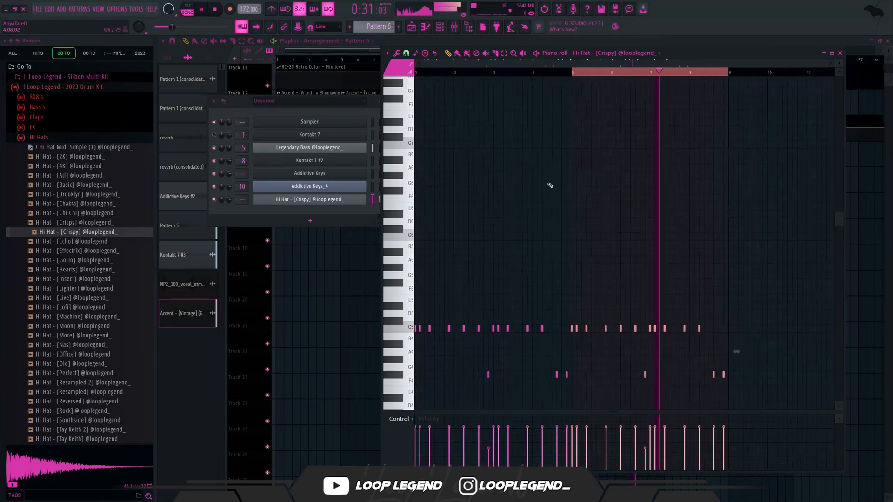
- Change the piano roll snap and paint a fast roll of F#4 hi-hat notes at the end of bar 4
{"action": "left_click", "coordinate": [408, 56]}
{"action": "left_click", "coordinate": [424, 123]}
{"action": "left_click", "coordinate": [456, 55]}
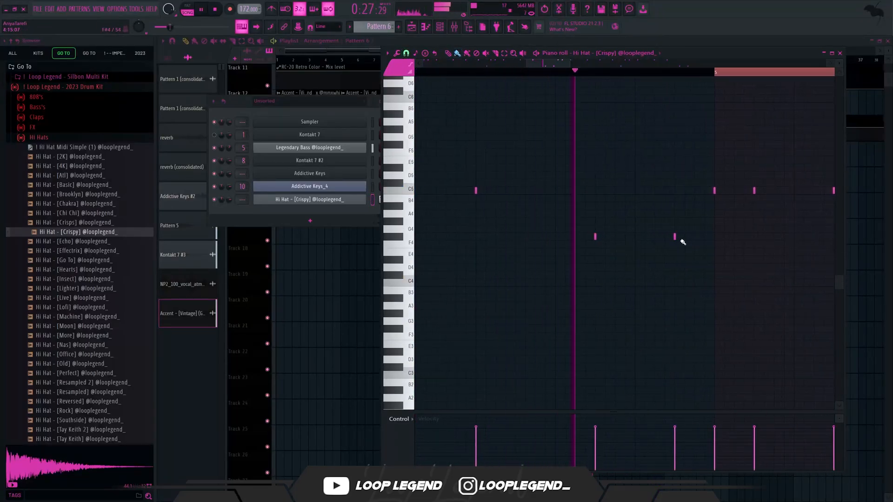
{"action": "left_click_drag", "start_coordinate": [678, 239], "coordinate": [712, 236]}
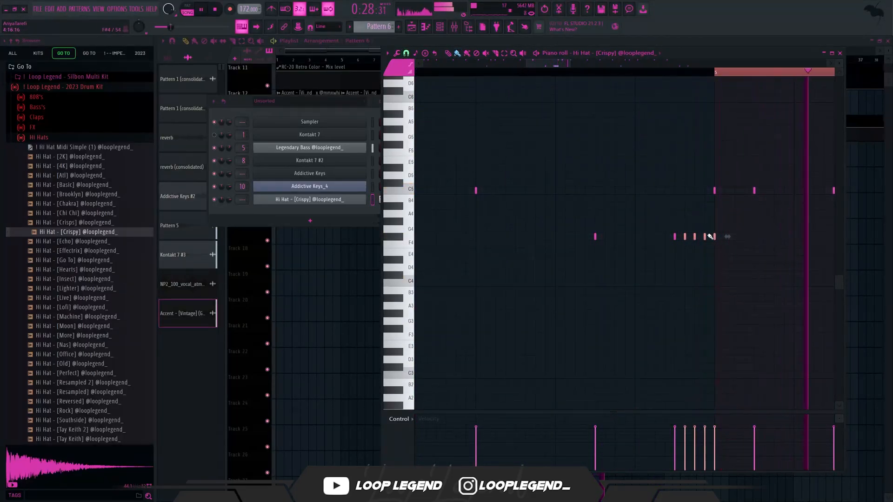
- Lower the velocity of the fast F#4 roll notes at the end of bar 4 and offset their panning
{"action": "scroll", "coordinate": [680, 240], "scroll_direction": "down", "scroll_amount": 1}
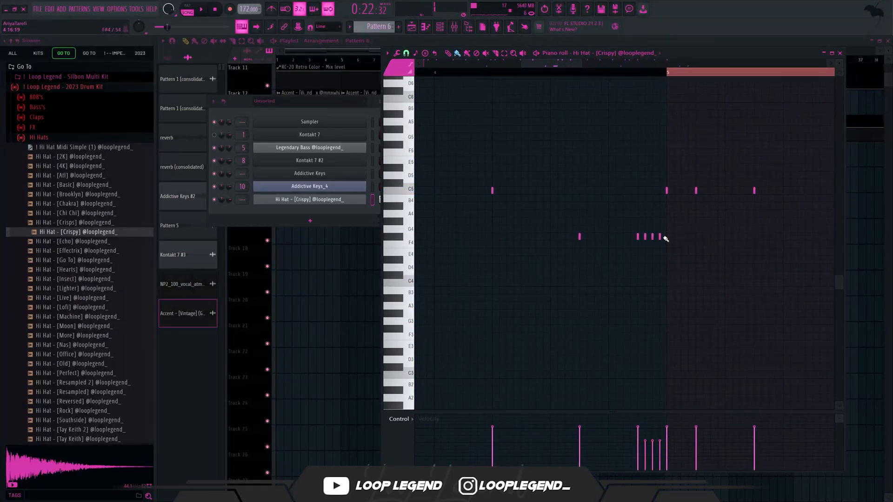
{"action": "left_click_drag", "start_coordinate": [675, 217], "coordinate": [645, 247]}
{"action": "scroll", "coordinate": [645, 246], "scroll_direction": "down", "scroll_amount": 4}
{"action": "key", "text": "space"}
{"action": "key", "text": "space"}
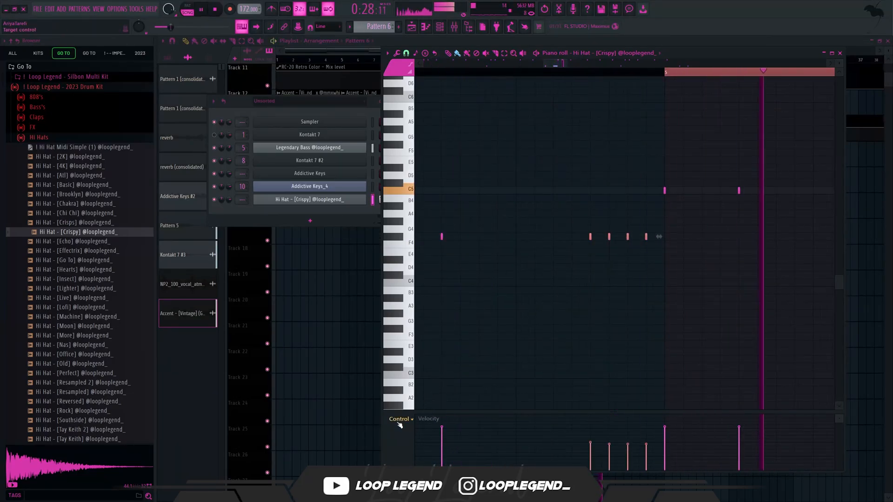
{"action": "key", "text": "space"}
- Add extra panned C5 hi-hat notes in bars 6 and 8 of the pattern
{"action": "scroll", "coordinate": [401, 420], "scroll_direction": "up", "scroll_amount": 1}
{"action": "key", "text": "space"}
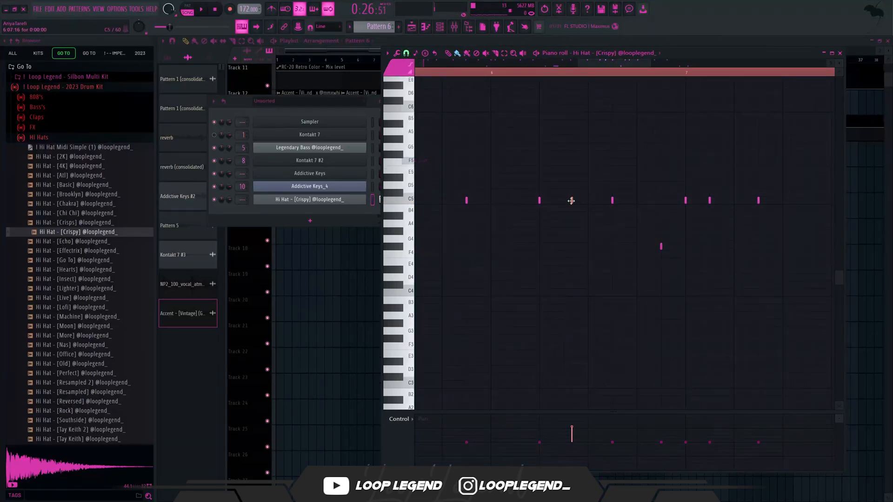
{"action": "scroll", "coordinate": [539, 166], "scroll_direction": "down", "scroll_amount": 4}
{"action": "scroll", "coordinate": [511, 139], "scroll_direction": "down", "scroll_amount": 2}
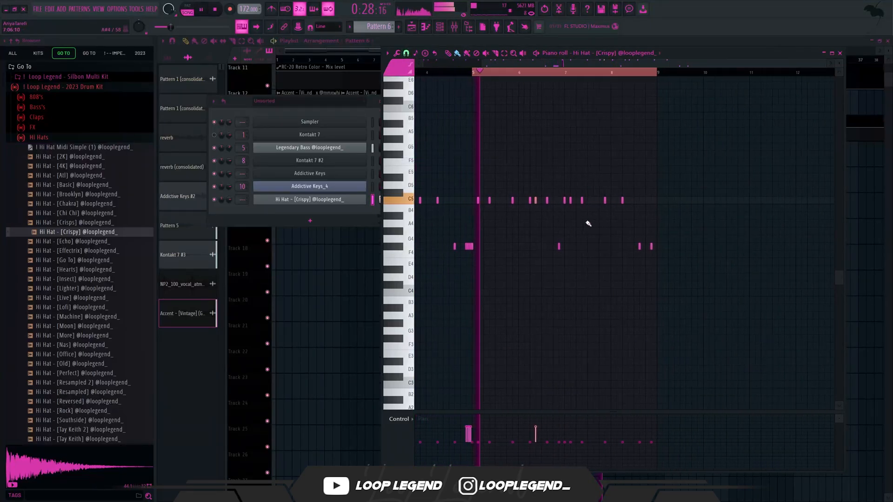
{"action": "scroll", "coordinate": [578, 217], "scroll_direction": "up", "scroll_amount": 3}
{"action": "scroll", "coordinate": [600, 261], "scroll_direction": "up", "scroll_amount": 2}
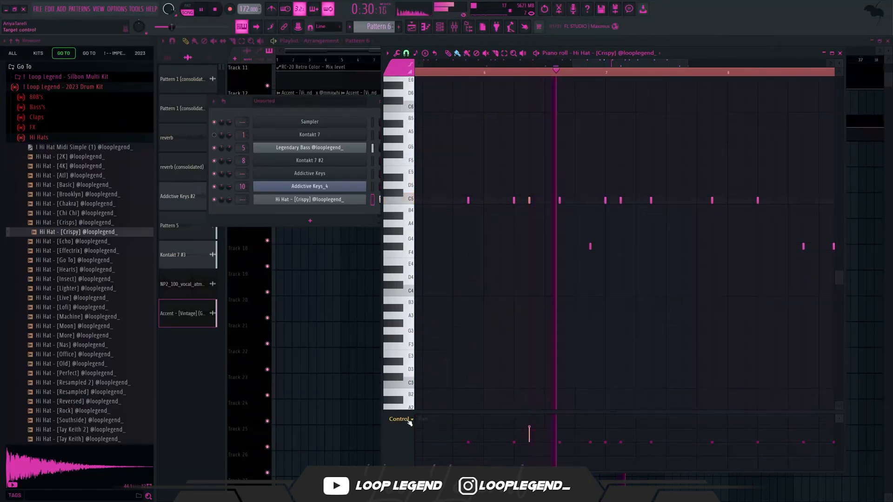
{"action": "left_click", "coordinate": [773, 201]}
- Adjust the wet level of Fruity Reeverb 2 on the Hi Hat mixer track and lower its fader to -5.4 dB
{"action": "scroll", "coordinate": [778, 203], "scroll_direction": "down", "scroll_amount": 4}
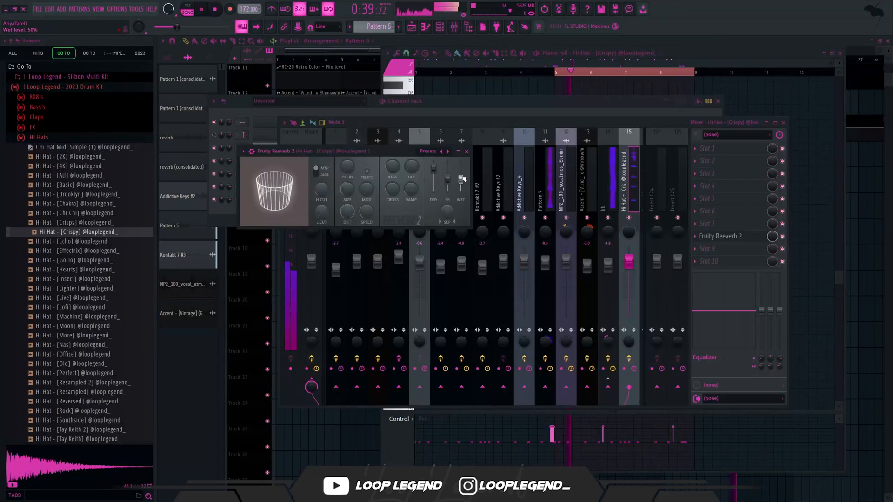
{"action": "left_click_drag", "start_coordinate": [630, 259], "coordinate": [630, 271]}
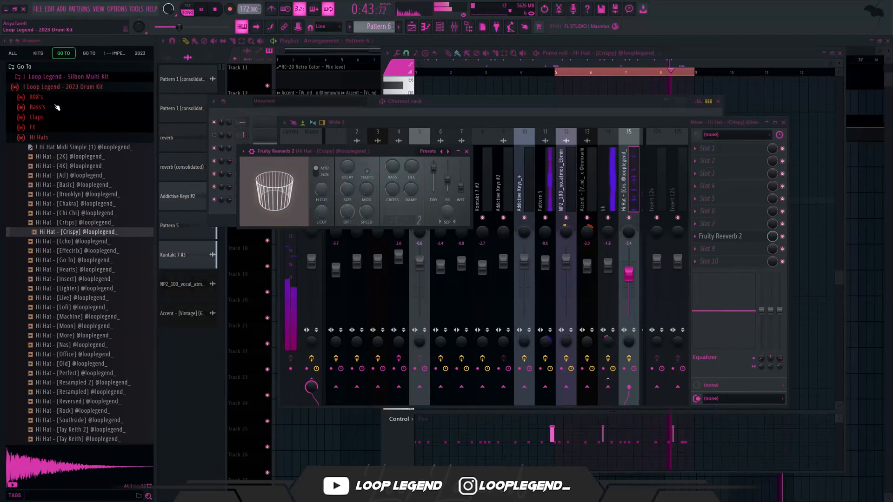
- Audition samples in the Claps folder and add Clap - [Pizza] as a new channel
{"action": "left_click", "coordinate": [72, 117]}
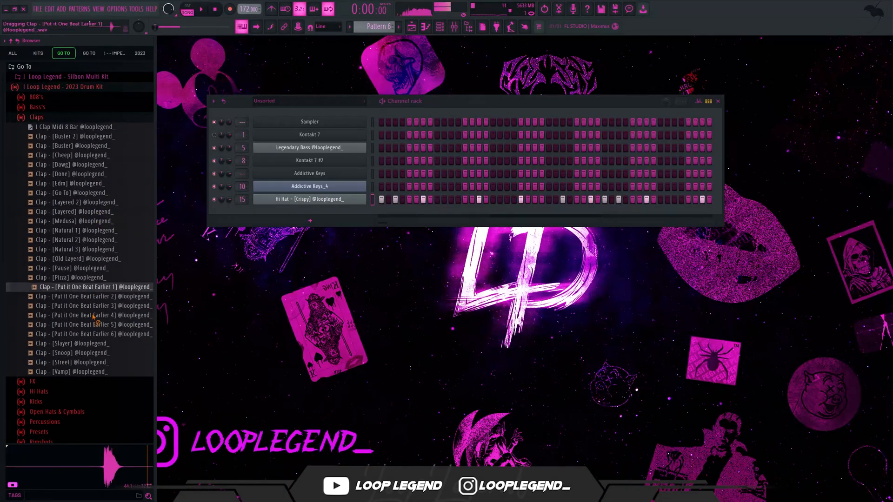
{"action": "left_click", "coordinate": [80, 371]}
{"action": "left_click", "coordinate": [79, 259]}
{"action": "left_click", "coordinate": [99, 234]}
{"action": "left_click", "coordinate": [99, 215]}
{"action": "left_click", "coordinate": [79, 268]}
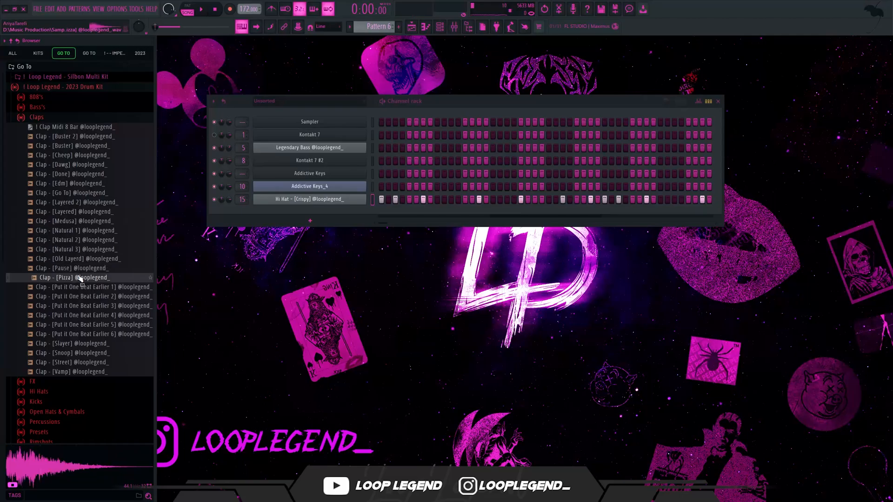
{"action": "left_click_drag", "start_coordinate": [82, 279], "coordinate": [335, 216]}
- Load the 8-bar clap MIDI into the clap channel and layer Clap - [Go To] with the same hits at 66% channel volume
{"action": "right_click", "coordinate": [77, 128]}
{"action": "left_click", "coordinate": [96, 129]}
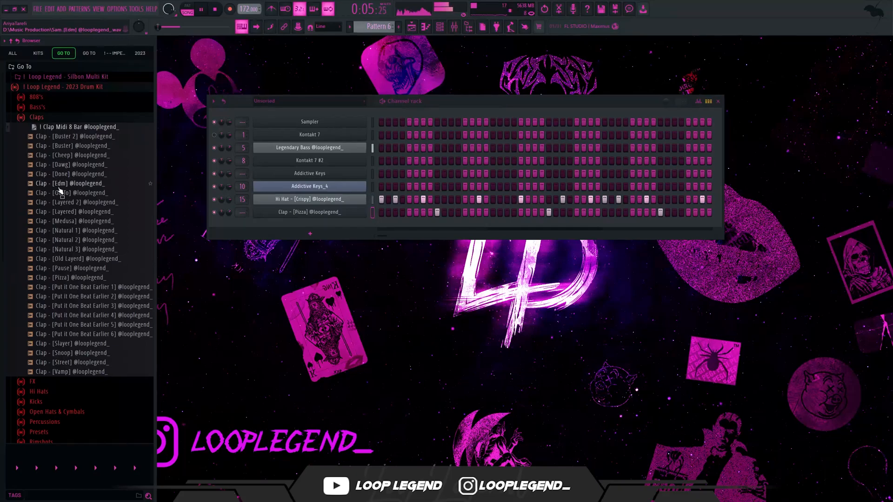
{"action": "left_click", "coordinate": [71, 193]}
{"action": "left_click_drag", "start_coordinate": [255, 227], "coordinate": [228, 230]}
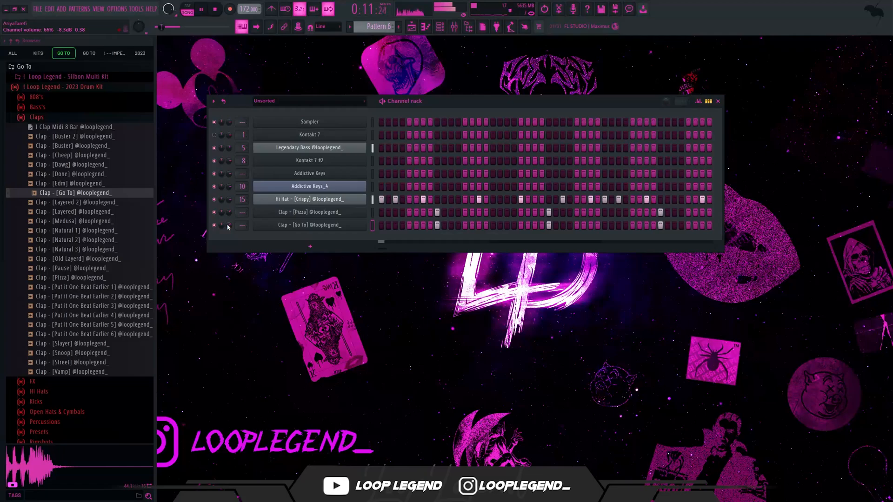
- Audition Clap - [Natural 1] and layer Clap - [Layered 2] as a third clap channel with the same hits
{"action": "scroll", "coordinate": [61, 345], "scroll_direction": "down", "scroll_amount": 4}
{"action": "left_click", "coordinate": [81, 119]}
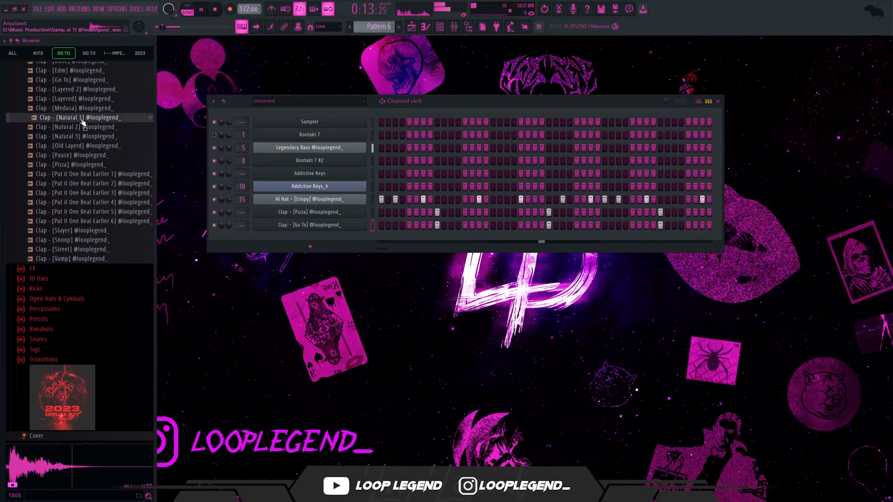
{"action": "left_click_drag", "start_coordinate": [85, 92], "coordinate": [240, 234]}
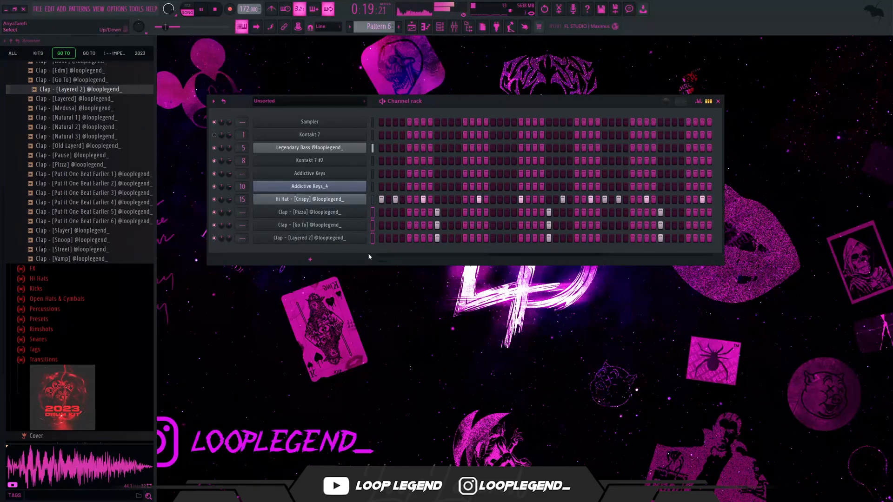
- Assign the three clap channels to mixer tracks 16 to 18, route them to Insert 19 and lower that bus to -3.3 dB
{"action": "key", "text": "ctrl+l"}
{"action": "key", "text": "F6"}
{"action": "scroll", "coordinate": [660, 183], "scroll_direction": "down", "scroll_amount": 4}
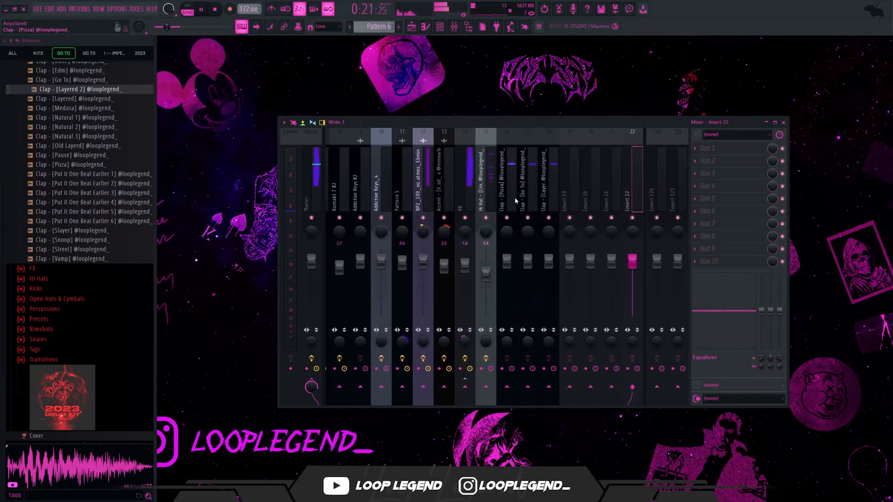
{"action": "left_click", "coordinate": [576, 193]}
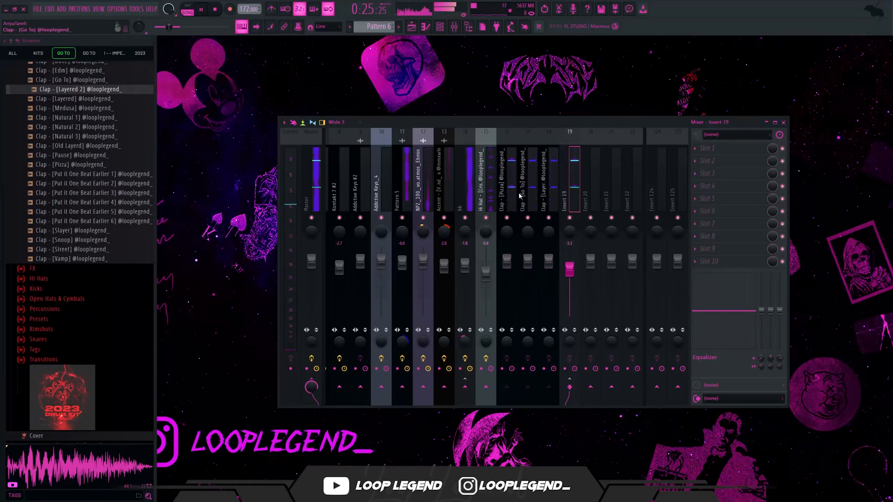
- Check the Clap - [Pizza] and Clap - [Go To] notes in the piano roll and lower the Clap - [Layered 2] mixer track
{"action": "key", "text": "F7"}
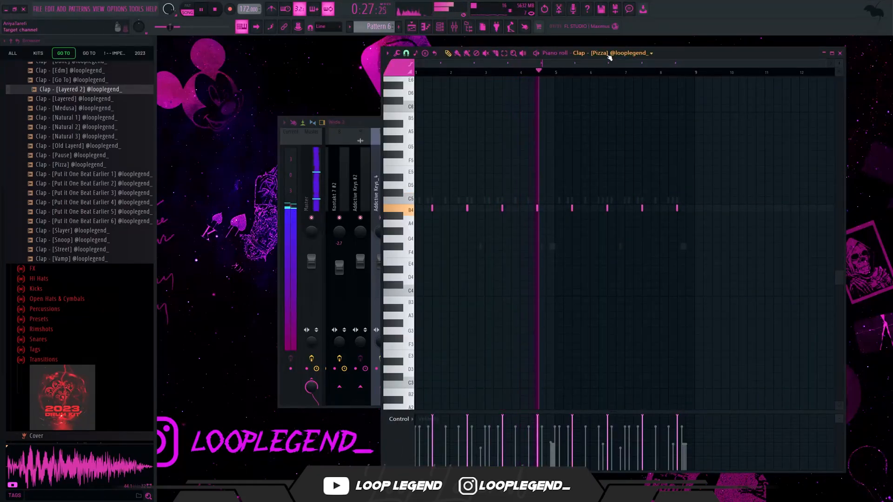
{"action": "scroll", "coordinate": [609, 56], "scroll_direction": "down", "scroll_amount": 1}
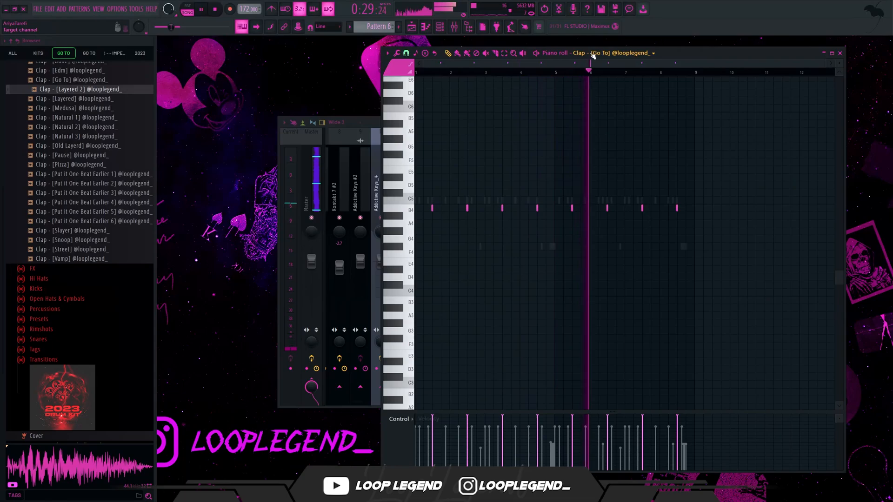
{"action": "key", "text": "F7"}
{"action": "left_click", "coordinate": [558, 187]}
{"action": "left_click", "coordinate": [572, 194]}
{"action": "key", "text": "F9"}
- Find 808 - [Go To 3] in the drum kit's 808's folder and add it as a new channel
{"action": "scroll", "coordinate": [37, 332], "scroll_direction": "up", "scroll_amount": 2}
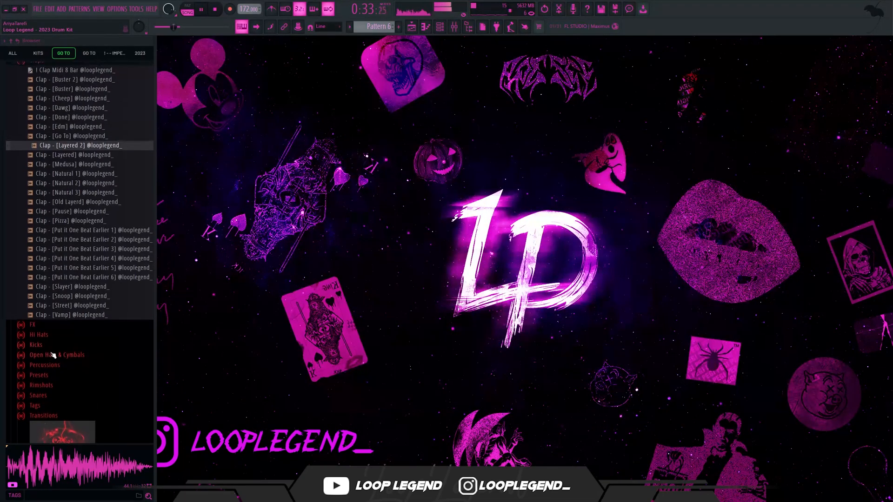
{"action": "left_click", "coordinate": [53, 355]}
{"action": "left_click", "coordinate": [54, 271]}
{"action": "left_click", "coordinate": [49, 98]}
{"action": "left_click", "coordinate": [88, 343]}
{"action": "right_click", "coordinate": [90, 346]}
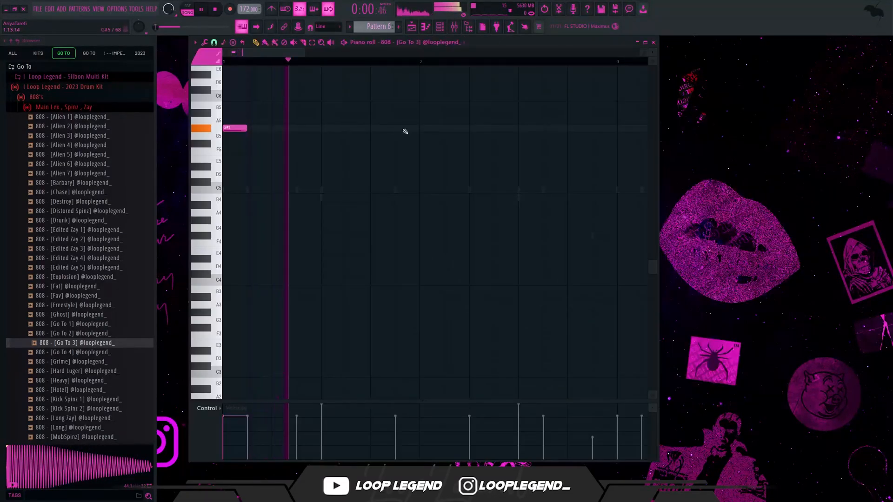
- Program the 808 - [Go To 3] rhythm with G#5 notes across bars 1 and 2
{"action": "left_click", "coordinate": [399, 129]}
{"action": "scroll", "coordinate": [399, 130], "scroll_direction": "down", "scroll_amount": 1}
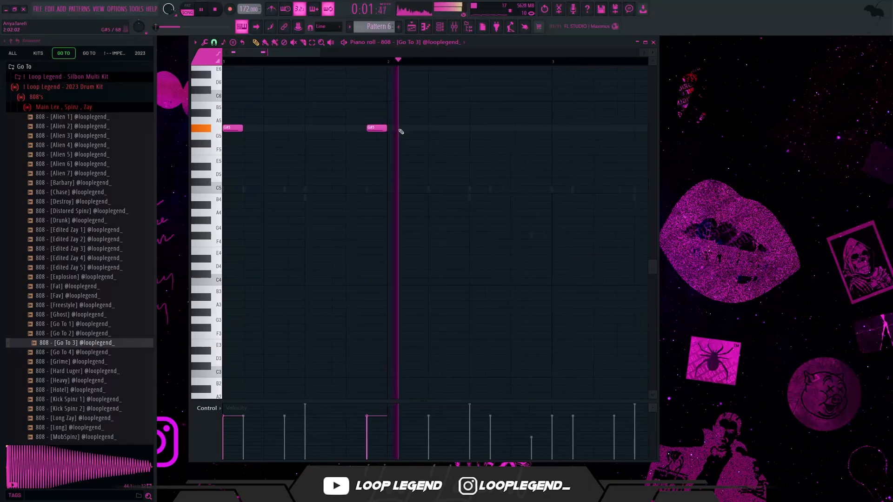
{"action": "left_click", "coordinate": [428, 128]}
{"action": "left_click_drag", "start_coordinate": [458, 120], "coordinate": [434, 134]}
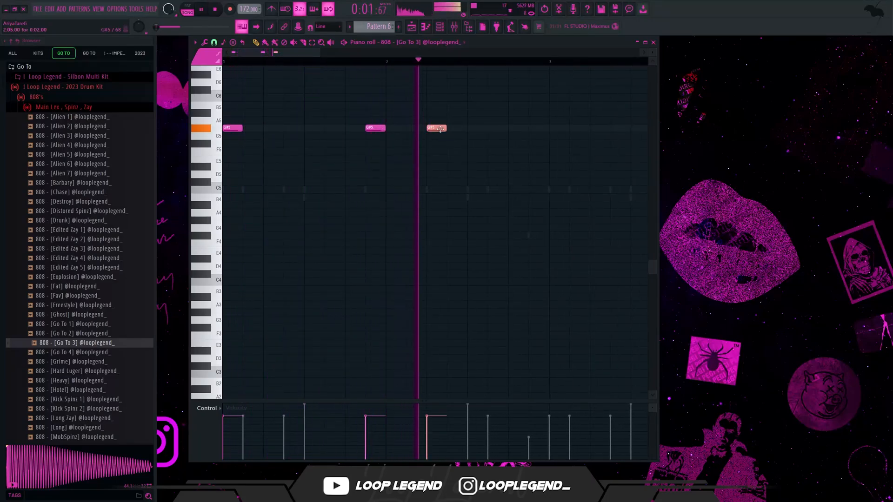
{"action": "left_click", "coordinate": [497, 128]}
{"action": "scroll", "coordinate": [461, 133], "scroll_direction": "down", "scroll_amount": 1}
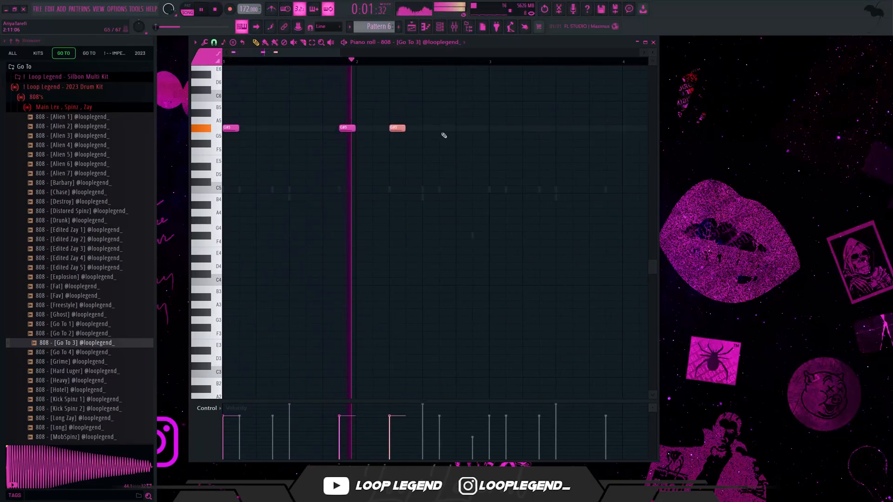
- Continue the 808 line with F#5 notes across bars 3 and 4
{"action": "left_click", "coordinate": [494, 143]}
{"action": "scroll", "coordinate": [495, 148], "scroll_direction": "down", "scroll_amount": 1}
{"action": "left_click", "coordinate": [496, 143]}
{"action": "left_click", "coordinate": [531, 144]}
{"action": "left_click", "coordinate": [601, 143]}
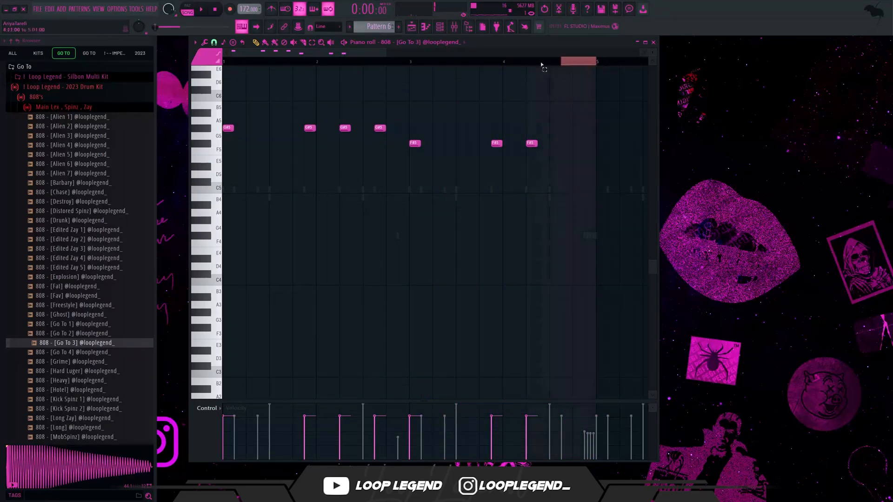
- Duplicate the four-bar 808 line into bars 5 to 8, transposing the copy to E5 in bars 5–6 and D#5 in bars 7–8
{"action": "key", "text": "ctrl+b"}
{"action": "key", "text": "Down"}
{"action": "key", "text": "Down"}
{"action": "key", "text": "Down"}
{"action": "key", "text": "Down"}
{"action": "scroll", "coordinate": [364, 203], "scroll_direction": "down", "scroll_amount": 2}
{"action": "left_click_drag", "start_coordinate": [538, 207], "coordinate": [412, 173]}
{"action": "key", "text": "Up"}
{"action": "key", "text": "Up"}
{"action": "key", "text": "space"}
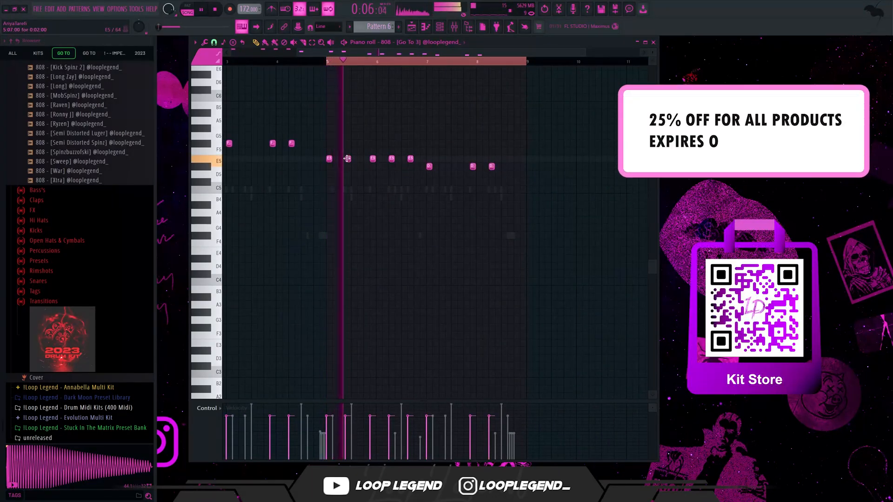
- Delete the last E5 808 note in bar 6 and add a D#5 note on step 11 of bar 8
{"action": "scroll", "coordinate": [404, 165], "scroll_direction": "up", "scroll_amount": 3, "text": "ctrl"}
{"action": "right_click", "coordinate": [456, 160]}
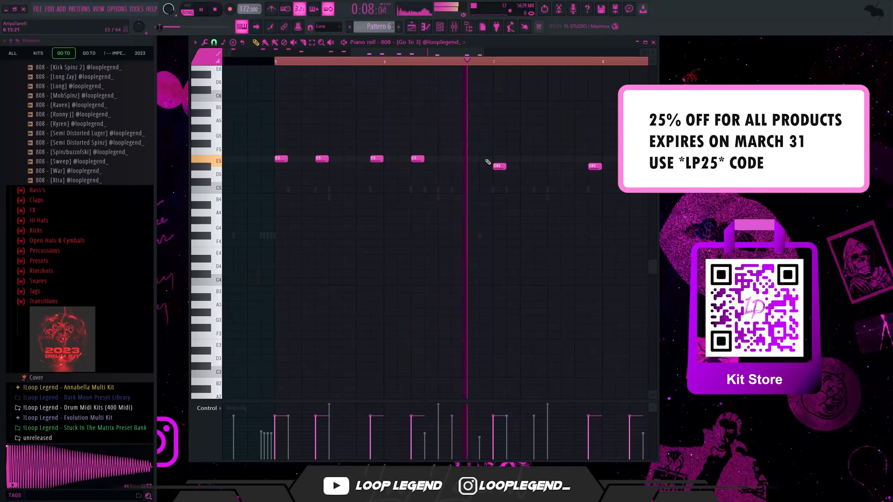
{"action": "scroll", "coordinate": [487, 164], "scroll_direction": "down", "scroll_amount": 4, "text": "ctrl"}
{"action": "scroll", "coordinate": [587, 188], "scroll_direction": "up", "scroll_amount": 3, "text": "ctrl"}
{"action": "left_click_drag", "start_coordinate": [541, 166], "coordinate": [559, 165]}
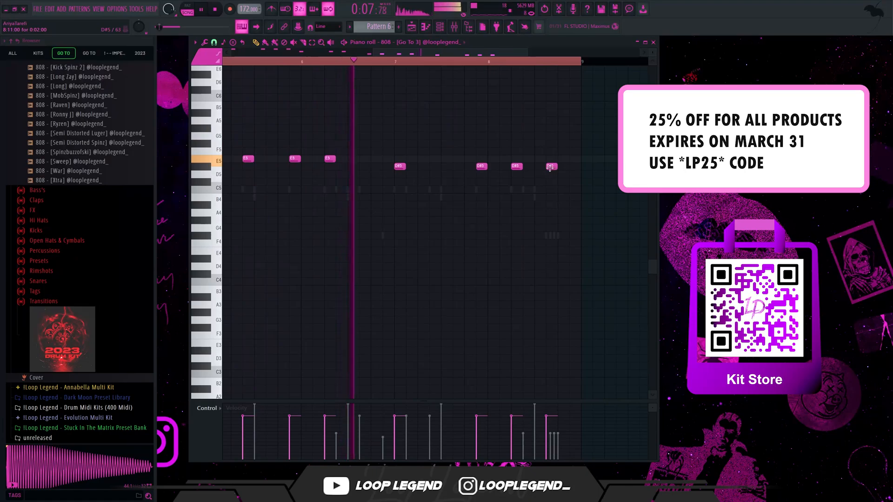
{"action": "left_click", "coordinate": [501, 166]}
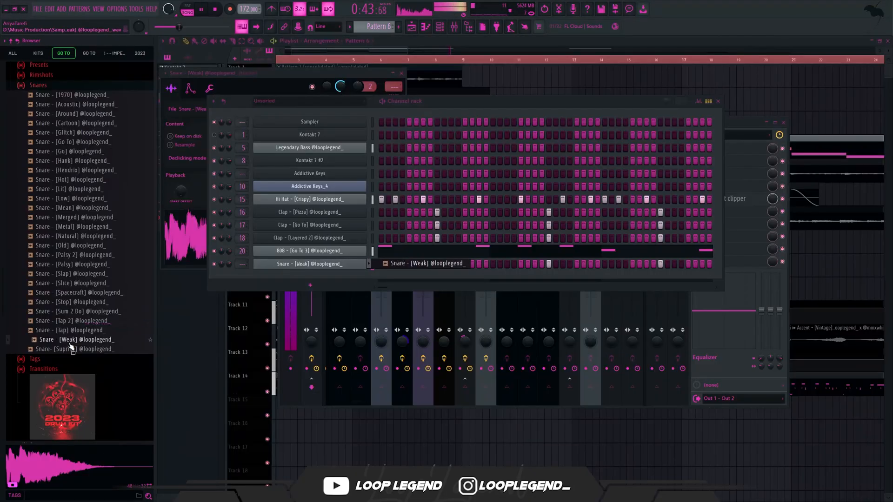
- Swap the snare sample for Snare- [Suprise] and open Open Hat - [Block] in a new channel
{"action": "left_click", "coordinate": [77, 348]}
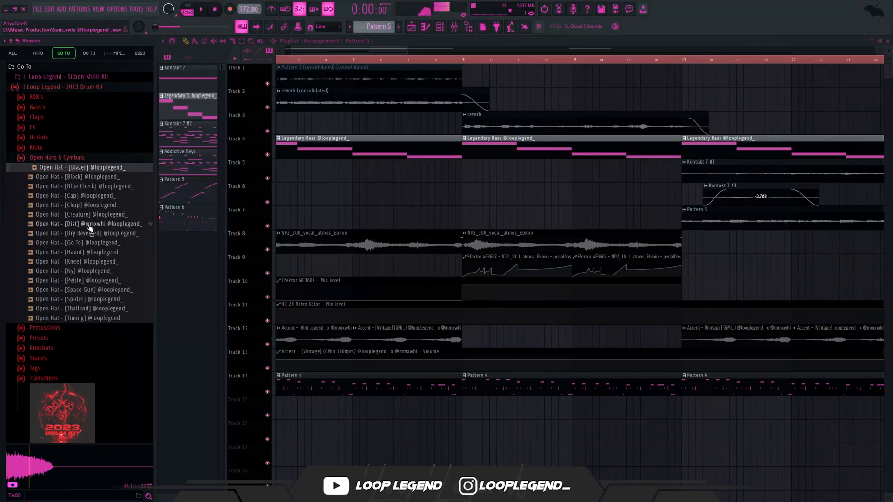
{"action": "left_click", "coordinate": [88, 224]}
{"action": "left_click", "coordinate": [88, 261]}
{"action": "left_click", "coordinate": [93, 178]}
{"action": "right_click", "coordinate": [92, 177]}
{"action": "left_click", "coordinate": [112, 191]}
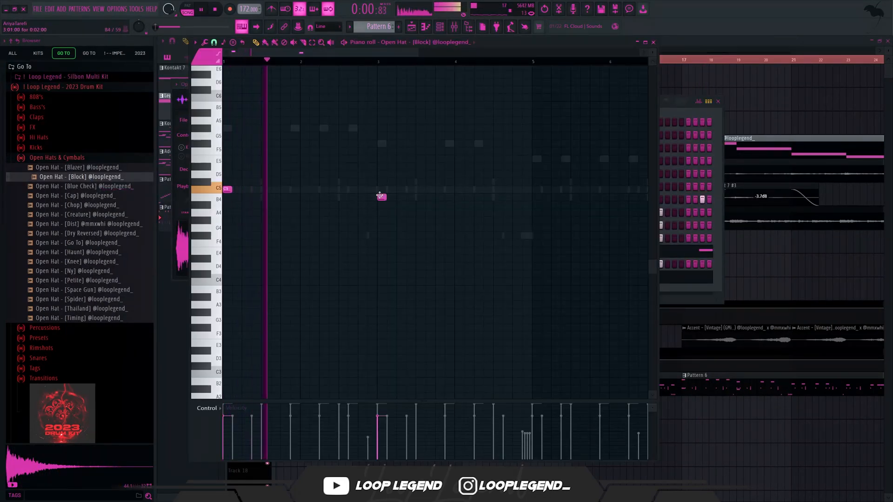
- Program descending Open Hat - [Block] notes C5, B4, A4, G4 and F#4 in bars 1, 3, 4, 5 and 7, and assign the channel to mixer track 22
{"action": "scroll", "coordinate": [449, 192], "scroll_direction": "down", "scroll_amount": 2}
{"action": "scroll", "coordinate": [408, 214], "scroll_direction": "up", "scroll_amount": 4}
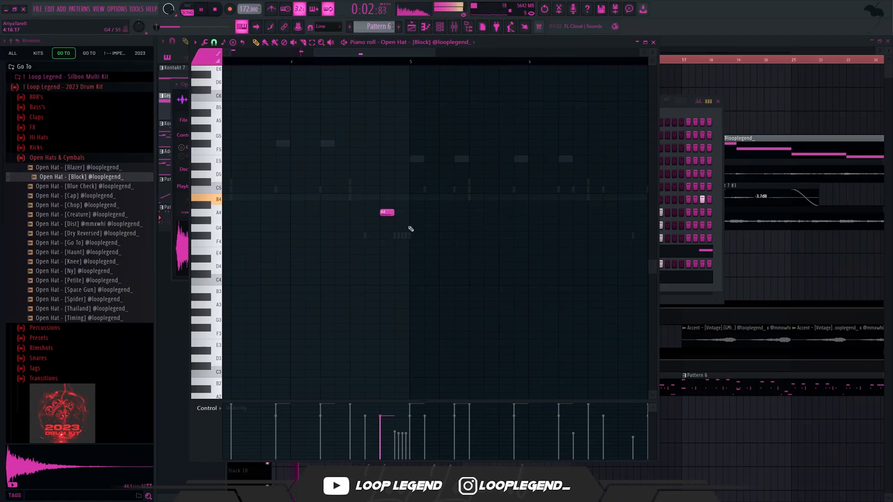
{"action": "left_click_drag", "start_coordinate": [390, 214], "coordinate": [360, 214]}
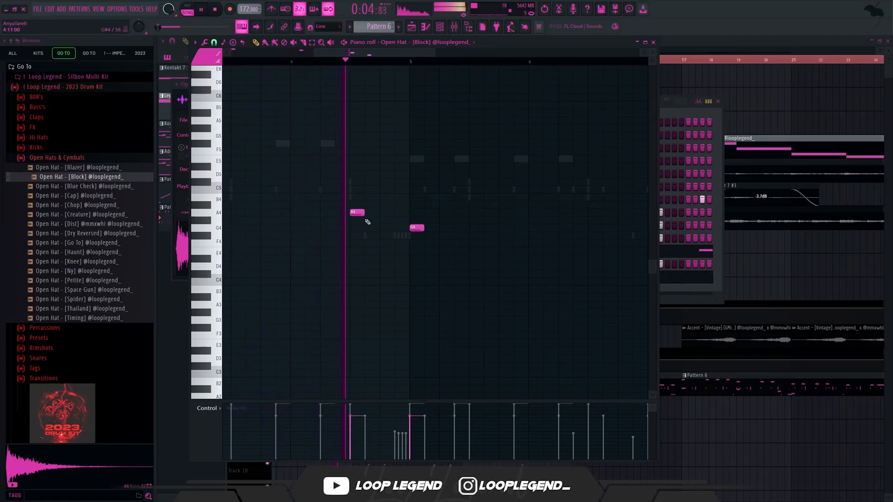
{"action": "left_click", "coordinate": [469, 235]}
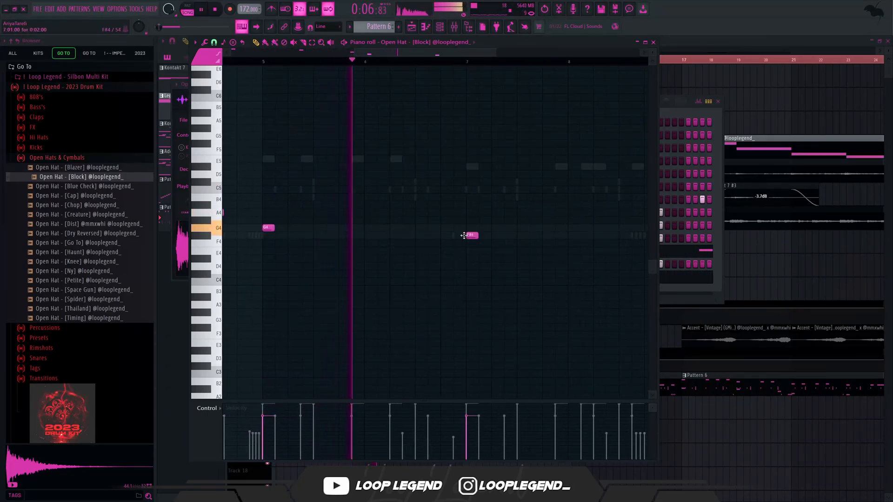
{"action": "scroll", "coordinate": [467, 237], "scroll_direction": "down", "scroll_amount": 3}
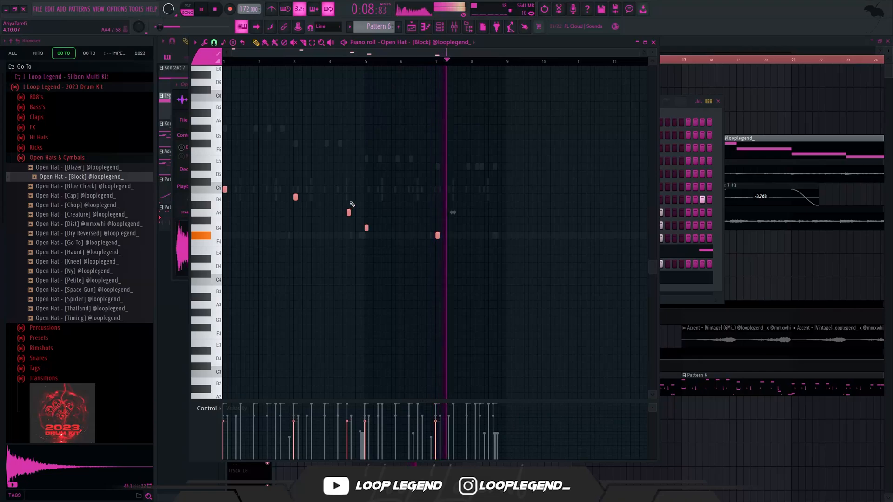
{"action": "key", "text": "F6"}
{"action": "key", "text": "F9"}
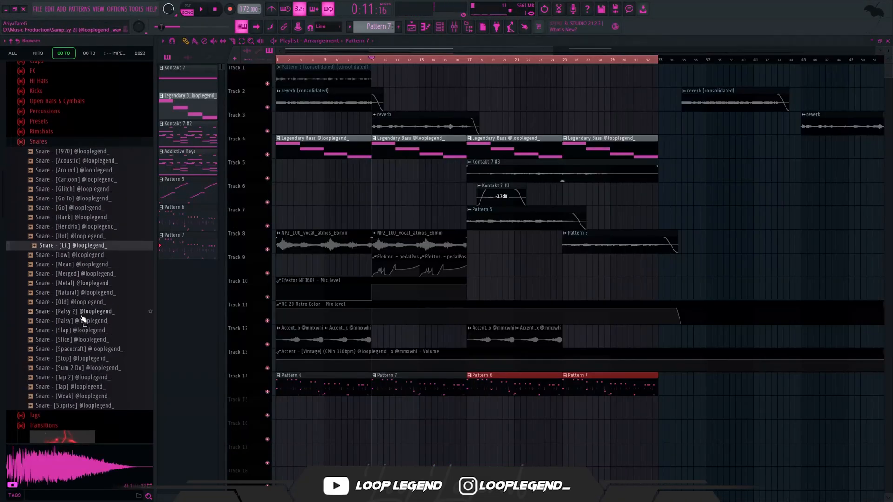
- Audition snares for Pattern 7 and add Snare - [Low] as a new channel
{"action": "left_click", "coordinate": [79, 340]}
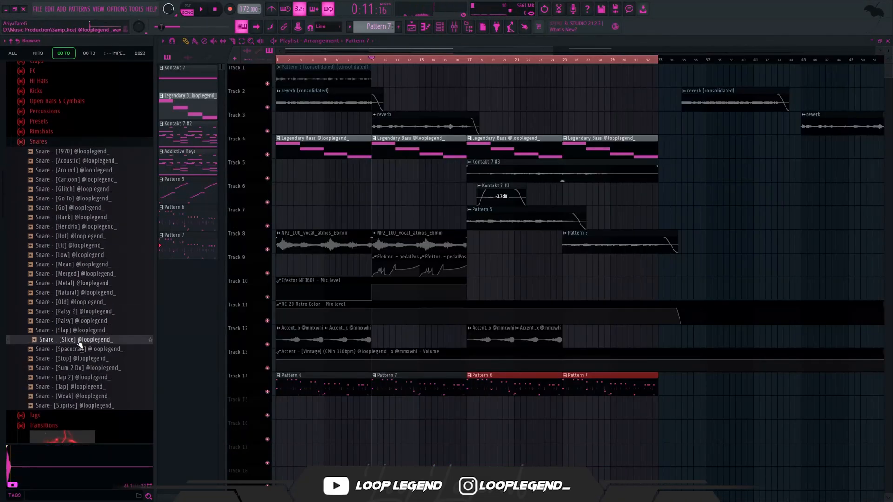
{"action": "left_click", "coordinate": [81, 255]}
{"action": "left_click", "coordinate": [81, 255]}
{"action": "key", "text": "F6"}
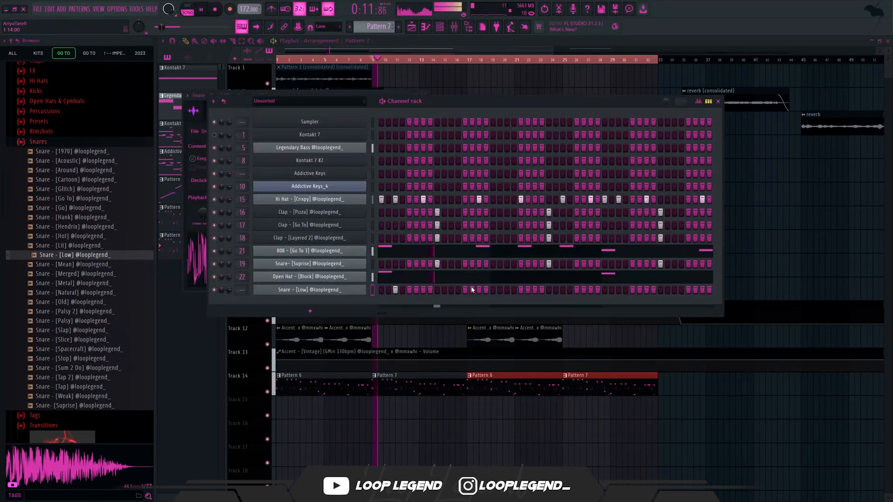
- Place the Snare - [Low] hits on steps 3, 19 and 31 of Pattern 7
{"action": "key", "text": "space"}
{"action": "right_click", "coordinate": [478, 289]}
{"action": "key", "text": "space"}
{"action": "left_click", "coordinate": [507, 289]}
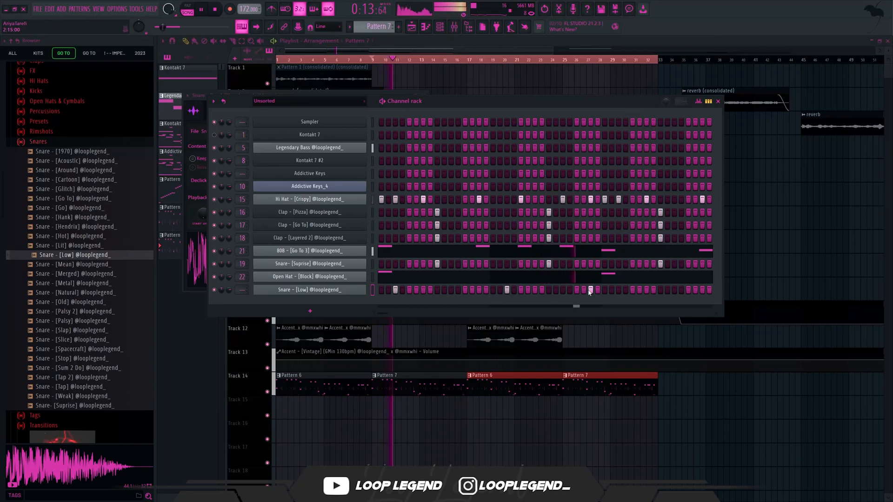
- Repeat the two-bar Snare - [Low] rhythm across all eight bars of Pattern 7 and raise its notes to D5
{"action": "key", "text": "F7"}
{"action": "left_click_drag", "start_coordinate": [293, 61], "coordinate": [18, 60]}
{"action": "key", "text": "ctrl+b"}
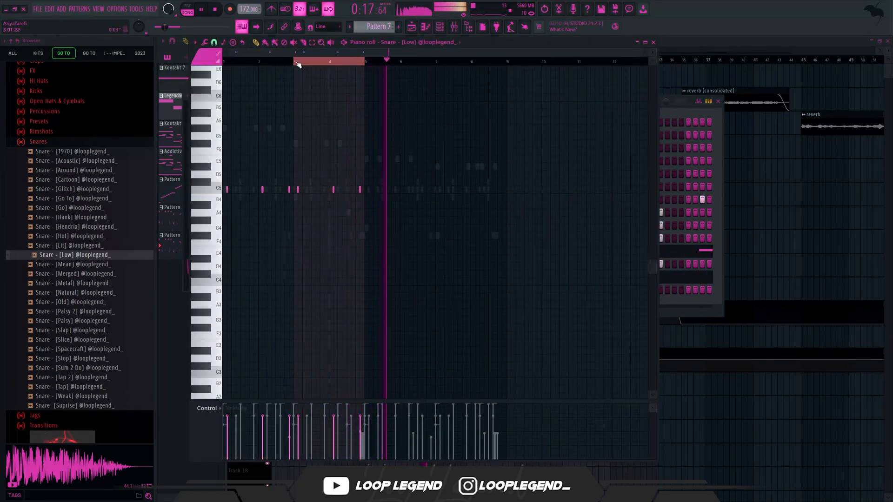
{"action": "key", "text": "ctrl+b"}
{"action": "key", "text": "ctrl+b"}
{"action": "key", "text": "ctrl+d"}
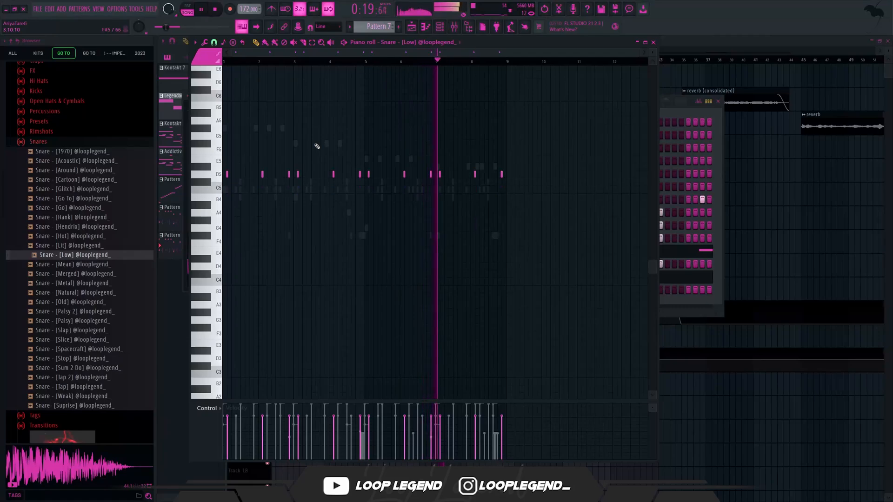
{"action": "key", "text": "F7"}
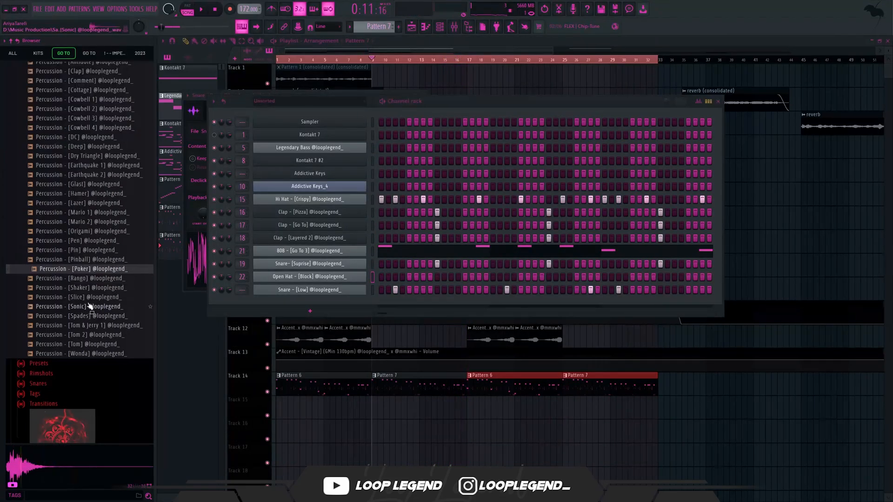
- Audition percussion samples, open Percussion - [Sonic] in a new channel and place hits on steps 11 and 15
{"action": "left_click", "coordinate": [93, 298]}
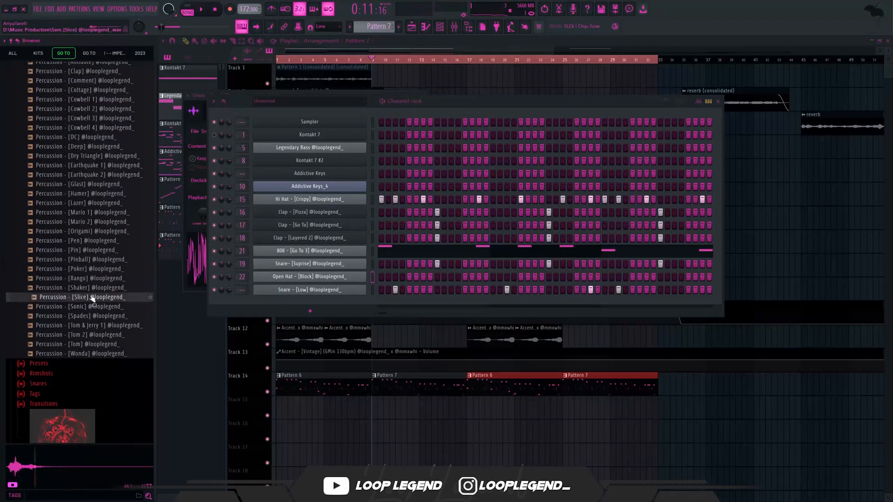
{"action": "left_click", "coordinate": [88, 307]}
{"action": "right_click", "coordinate": [84, 307]}
{"action": "left_click", "coordinate": [99, 317]}
{"action": "key", "text": "Escape"}
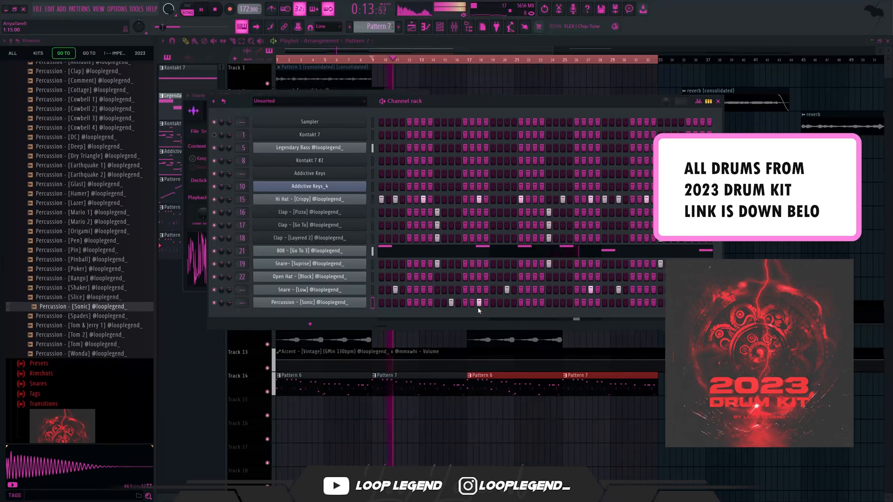
{"action": "key", "text": "F7"}
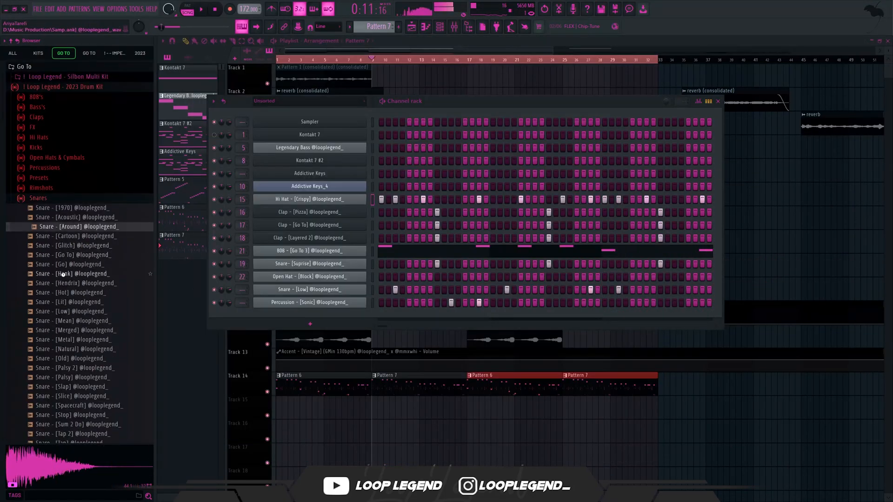
- Audition snares and replace the Snare - [Low] sample with Snare - [Hendrix], keeping its programmed notes
{"action": "left_click", "coordinate": [69, 283]}
{"action": "left_click_drag", "start_coordinate": [139, 287], "coordinate": [298, 297]}
{"action": "key", "text": "space"}
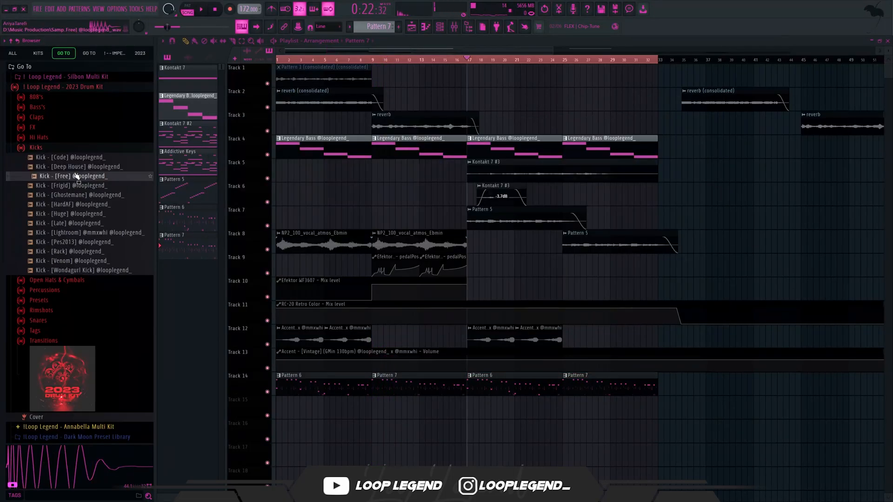
- Audition the drum kit's kicks and open Kick - [Venom] in a new channel
{"action": "left_click", "coordinate": [75, 195]}
{"action": "left_click", "coordinate": [99, 205]}
{"action": "left_click", "coordinate": [79, 213]}
{"action": "left_click", "coordinate": [72, 242]}
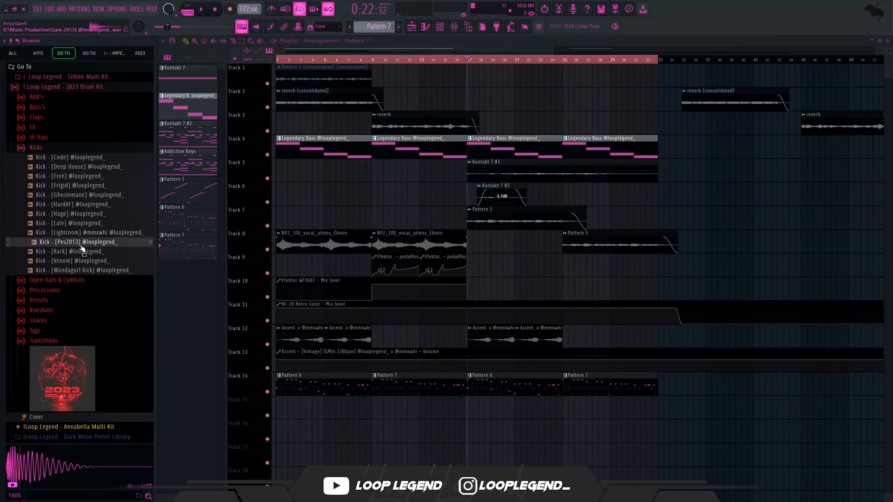
{"action": "left_click", "coordinate": [77, 252]}
{"action": "left_click", "coordinate": [71, 262]}
{"action": "right_click", "coordinate": [69, 260]}
{"action": "left_click", "coordinate": [83, 272]}
{"action": "key", "text": "Escape"}
- Make the second Pattern 6 clip, starting at bar 17 on Track 14, unique
{"action": "right_click", "coordinate": [475, 384]}
{"action": "left_click", "coordinate": [489, 445]}
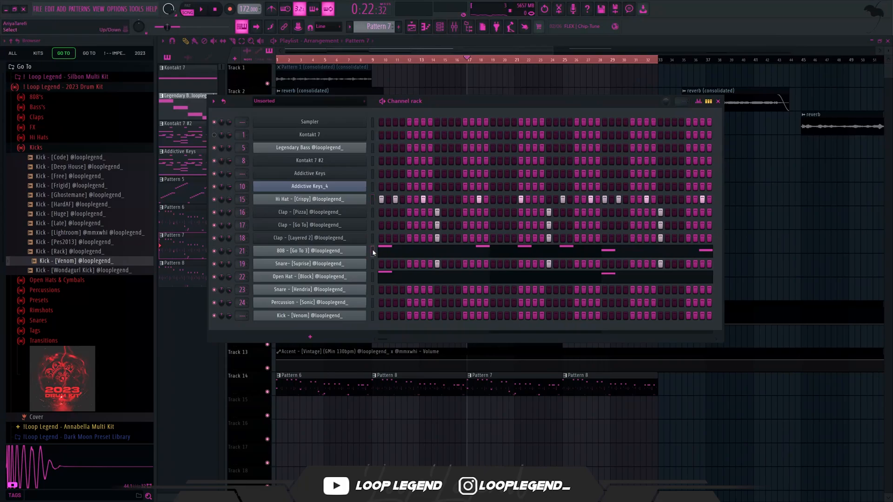
- Copy the 808 notes into the Kick - [Venom] channel and transpose them down to D5 and C5
{"action": "left_click", "coordinate": [373, 315]}
{"action": "key", "text": "ctrl+v"}
{"action": "left_click", "coordinate": [386, 317]}
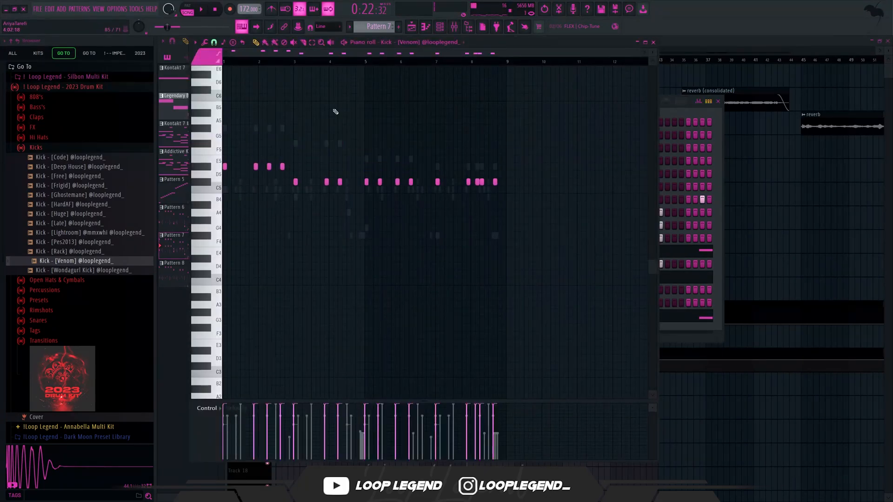
{"action": "key", "text": "space"}
{"action": "key", "text": "Down"}
{"action": "key", "text": "Down"}
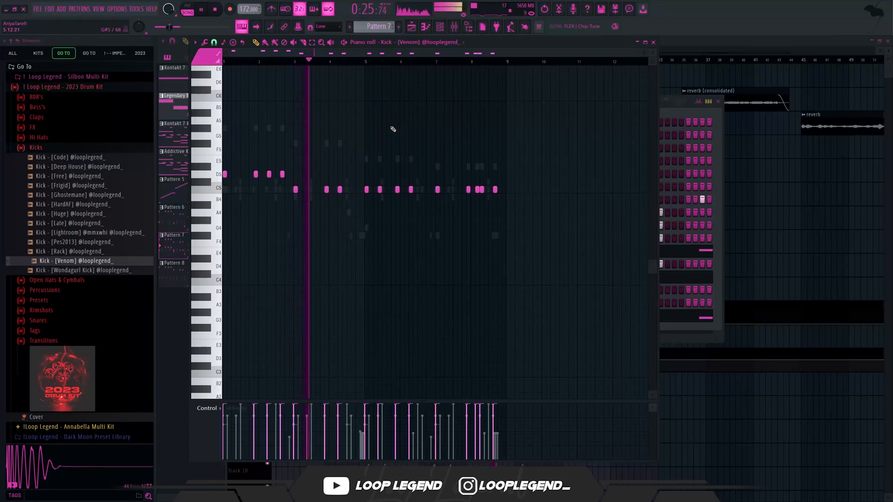
- Lower the 808 - [Go To 3] mixer track's volume to about -3.5 dB
{"action": "key", "text": "F6"}
{"action": "key", "text": "F9"}
{"action": "key", "text": "F6"}
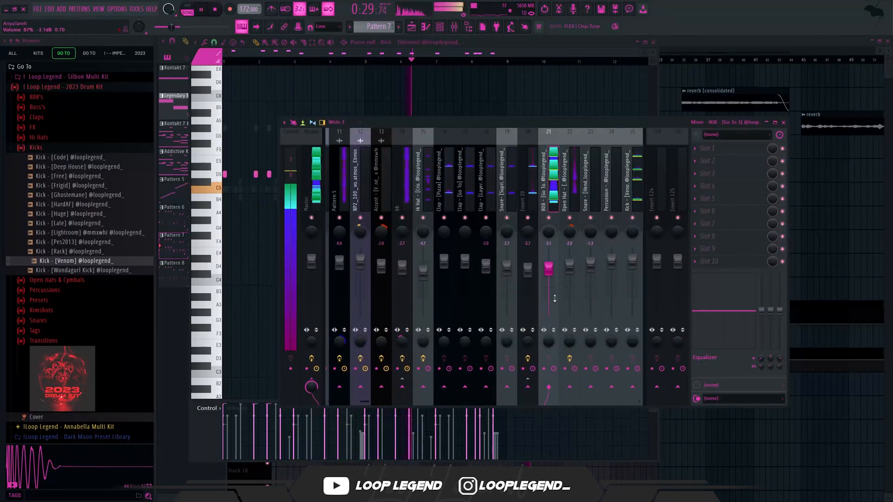
{"action": "key", "text": "F9"}
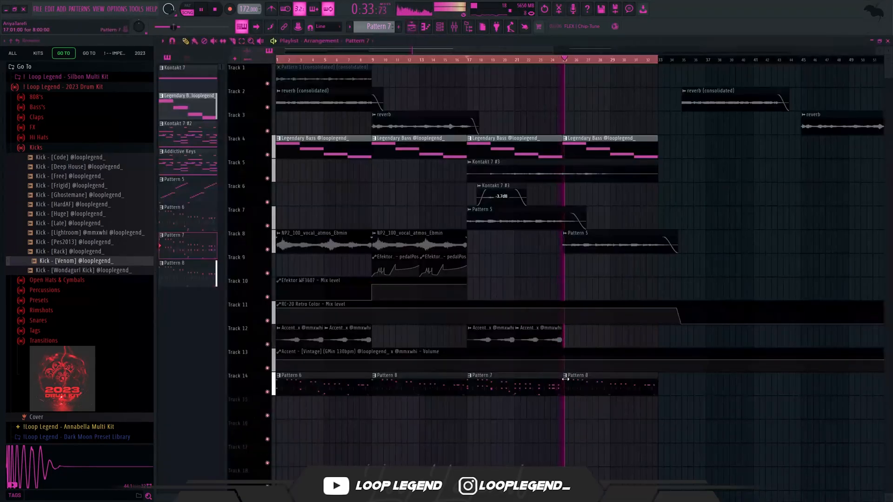
- Load the Master 2023 (2) preset from the drum kit onto the mixer's Master track
{"action": "key", "text": "F9"}
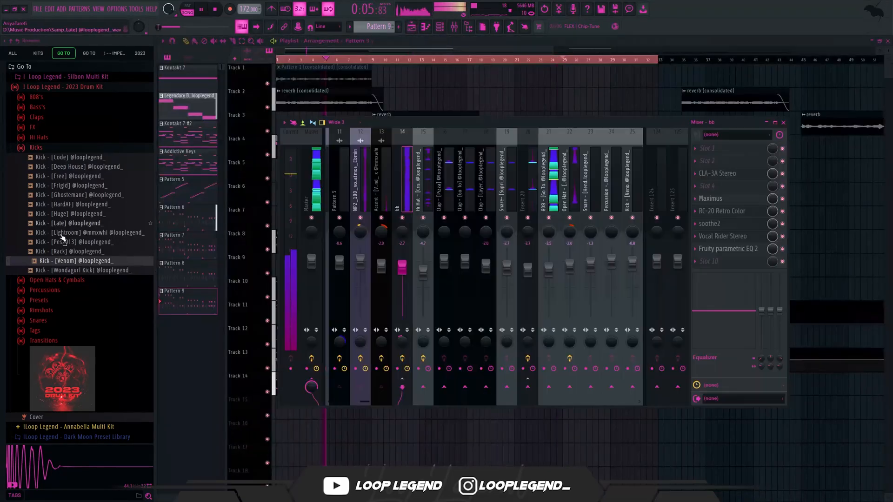
{"action": "left_click", "coordinate": [40, 303]}
{"action": "left_click_drag", "start_coordinate": [77, 188], "coordinate": [308, 195]}
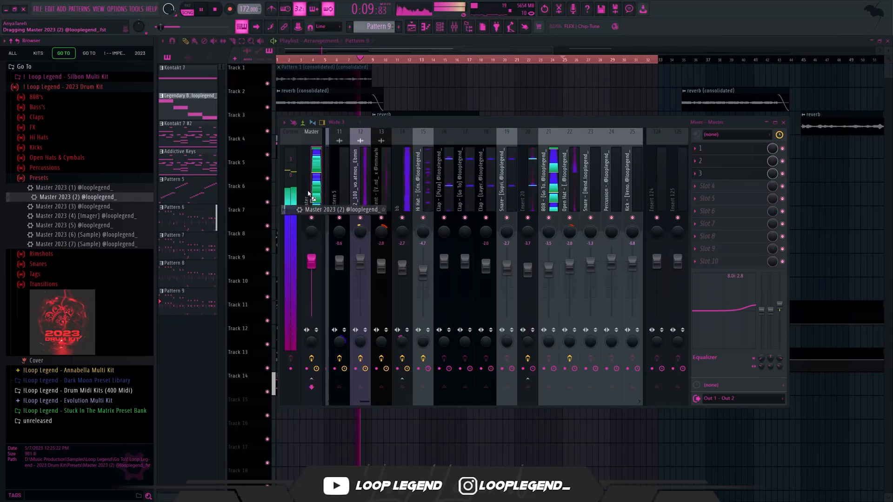
{"action": "left_click_drag", "start_coordinate": [346, 173], "coordinate": [346, 177]}
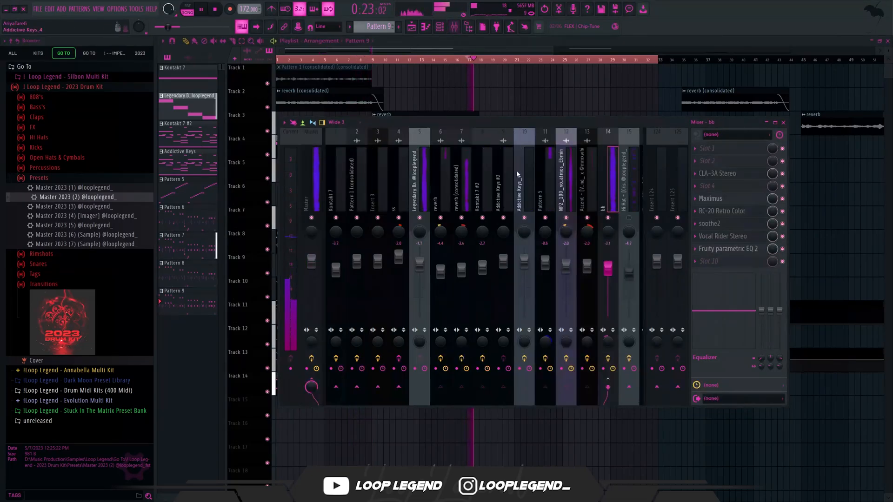
- Lower the Hi Hat - [Crispy] mixer track to about -5.2 dB and select the Snare- [Suprise] track
{"action": "scroll", "coordinate": [516, 195], "scroll_direction": "down", "scroll_amount": 5}
{"action": "left_click", "coordinate": [527, 207]}
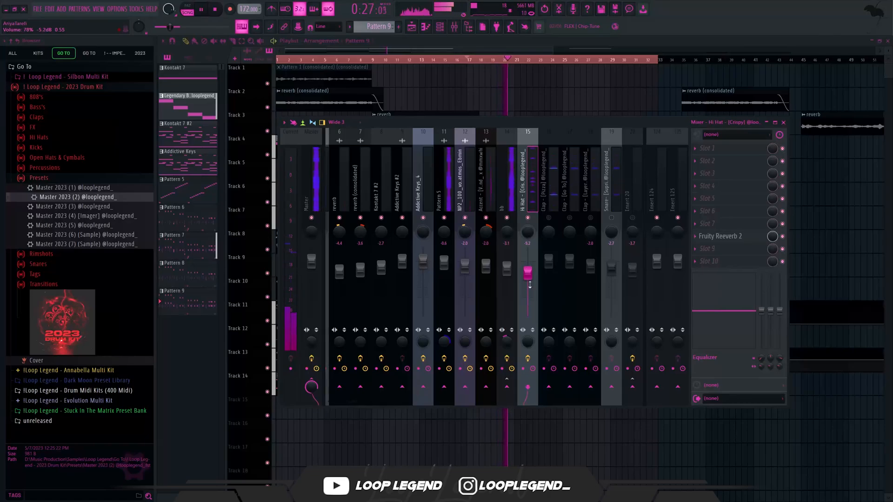
{"action": "scroll", "coordinate": [542, 184], "scroll_direction": "down", "scroll_amount": 6}
{"action": "left_click", "coordinate": [544, 188]}
{"action": "scroll", "coordinate": [511, 205], "scroll_direction": "down", "scroll_amount": 1}
{"action": "left_click", "coordinate": [467, 208]}
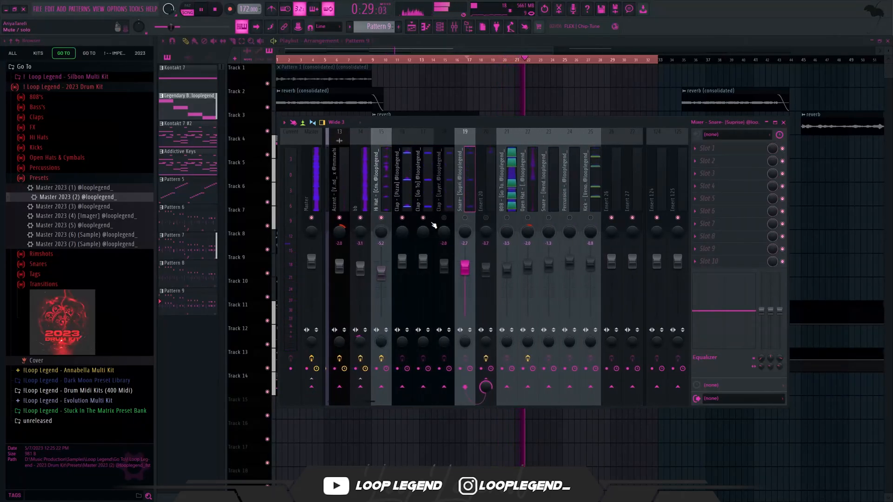
- Lower mixer Insert 20 to about -5.3 dB and raise its high equalizer band
{"action": "left_click", "coordinate": [485, 279]}
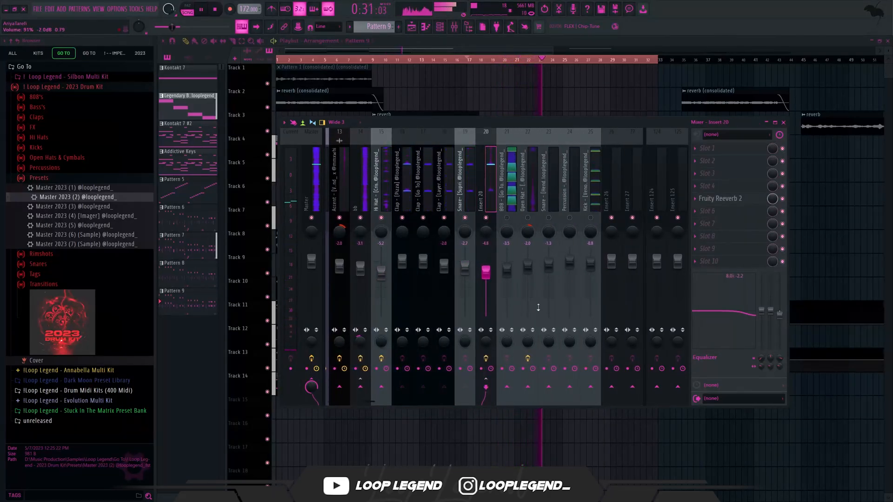
{"action": "left_click_drag", "start_coordinate": [779, 314], "coordinate": [780, 307]}
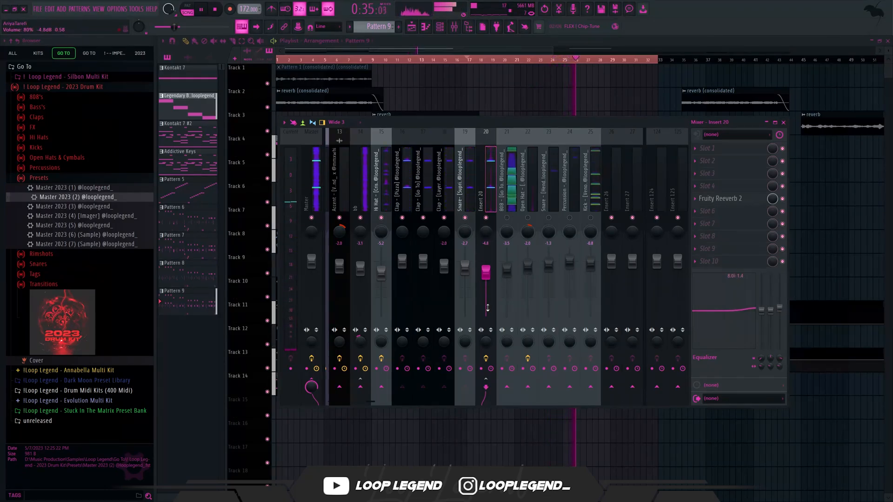
- Toggle the mute of the Percussion - [Sonic] mixer track and check the 808 and Open Hat - [Block] track levels
{"action": "left_click", "coordinate": [569, 218]}
{"action": "left_click", "coordinate": [507, 269]}
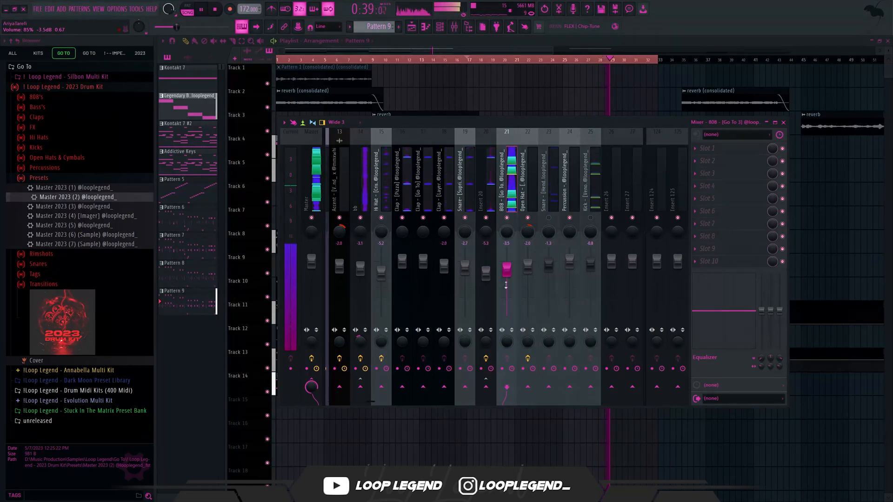
{"action": "left_click", "coordinate": [527, 263]}
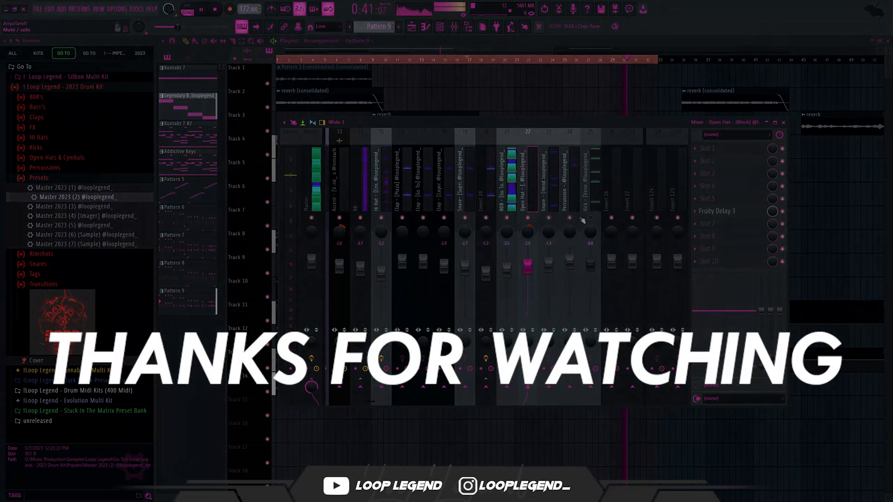